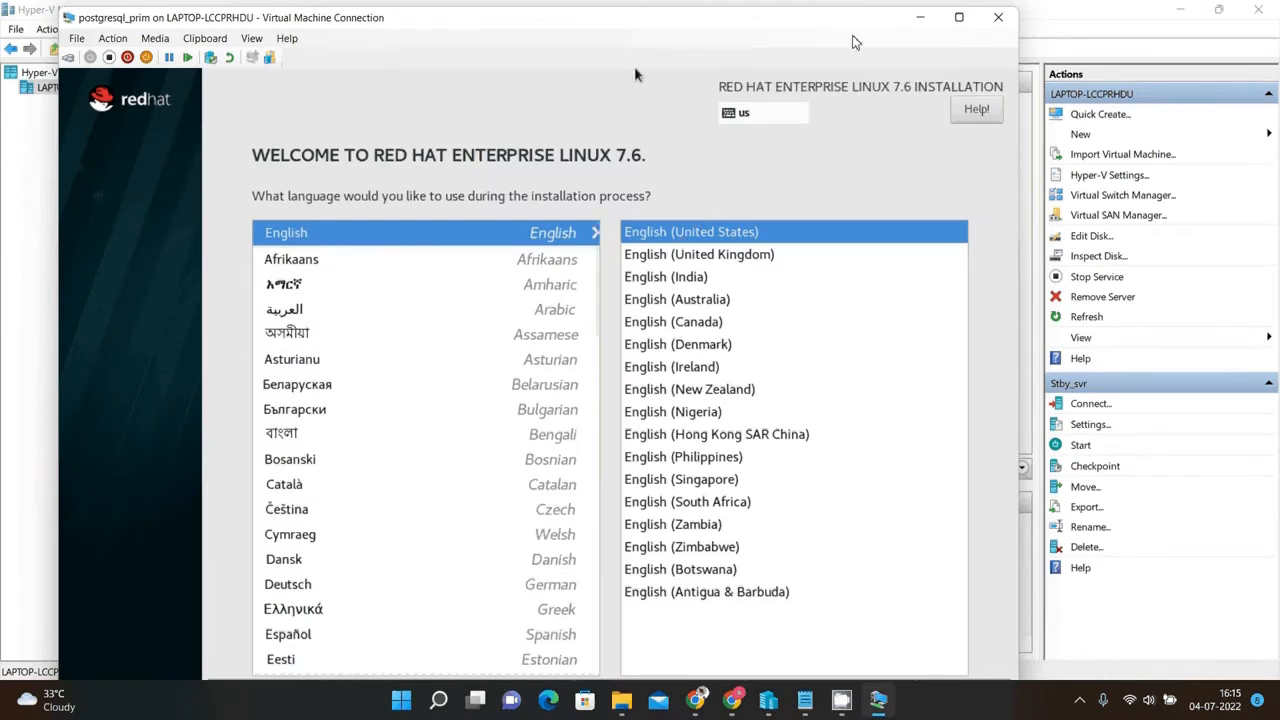
Maximize the virtual machine window and continue the installer with English (United States) as the language.
{"action": "left_click", "coordinate": [957, 20]}
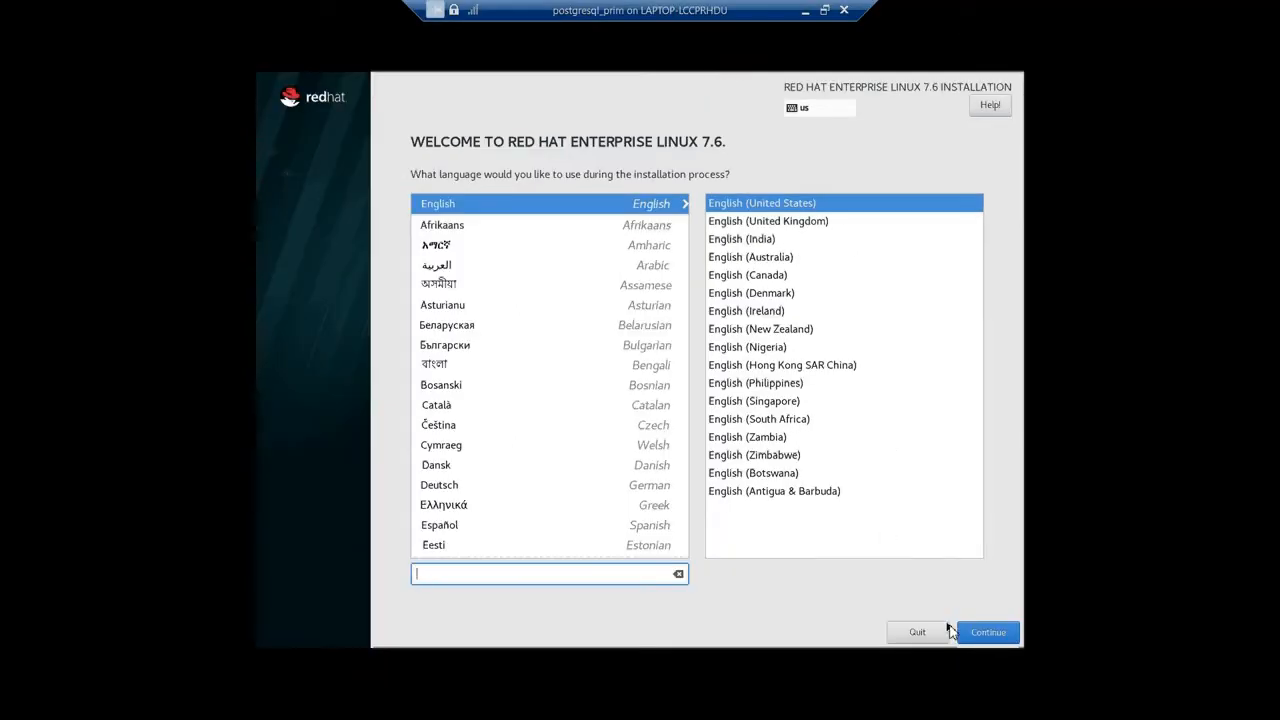
{"action": "left_click", "coordinate": [988, 637]}
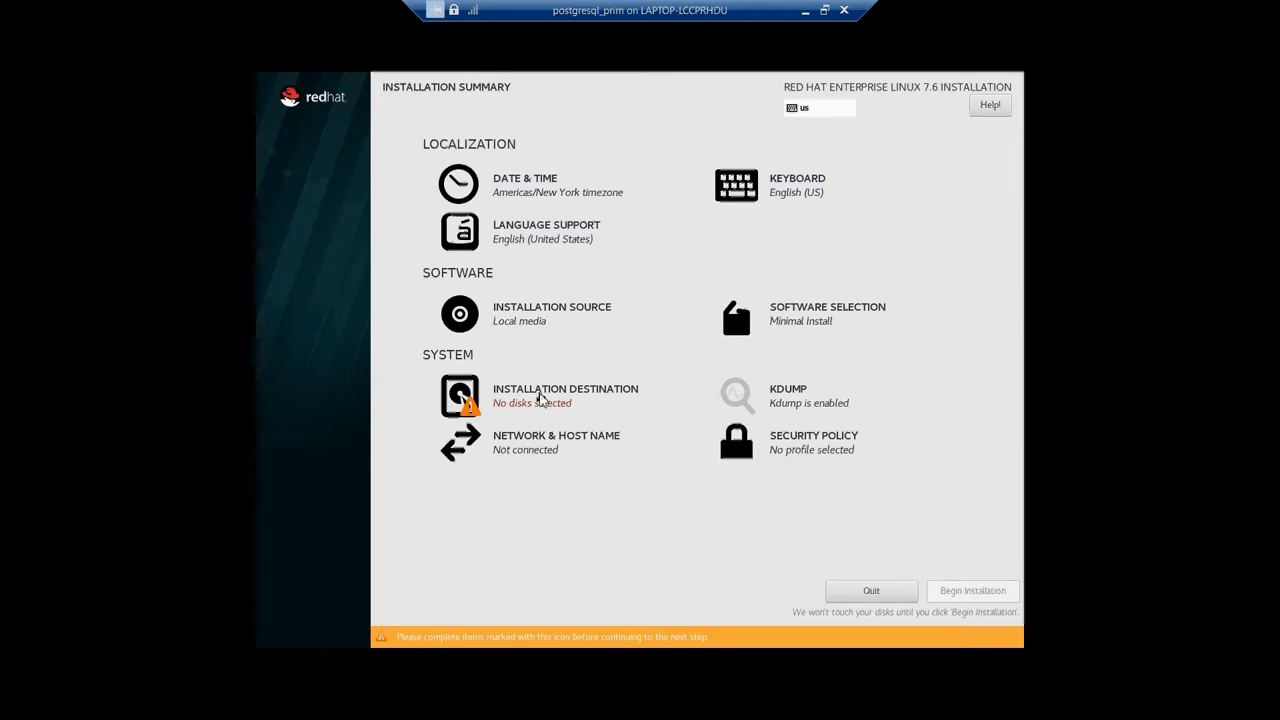
Set the installation destination to the 60 GiB sda disk with manual partitioning configuration.
{"action": "left_click", "coordinate": [540, 400]}
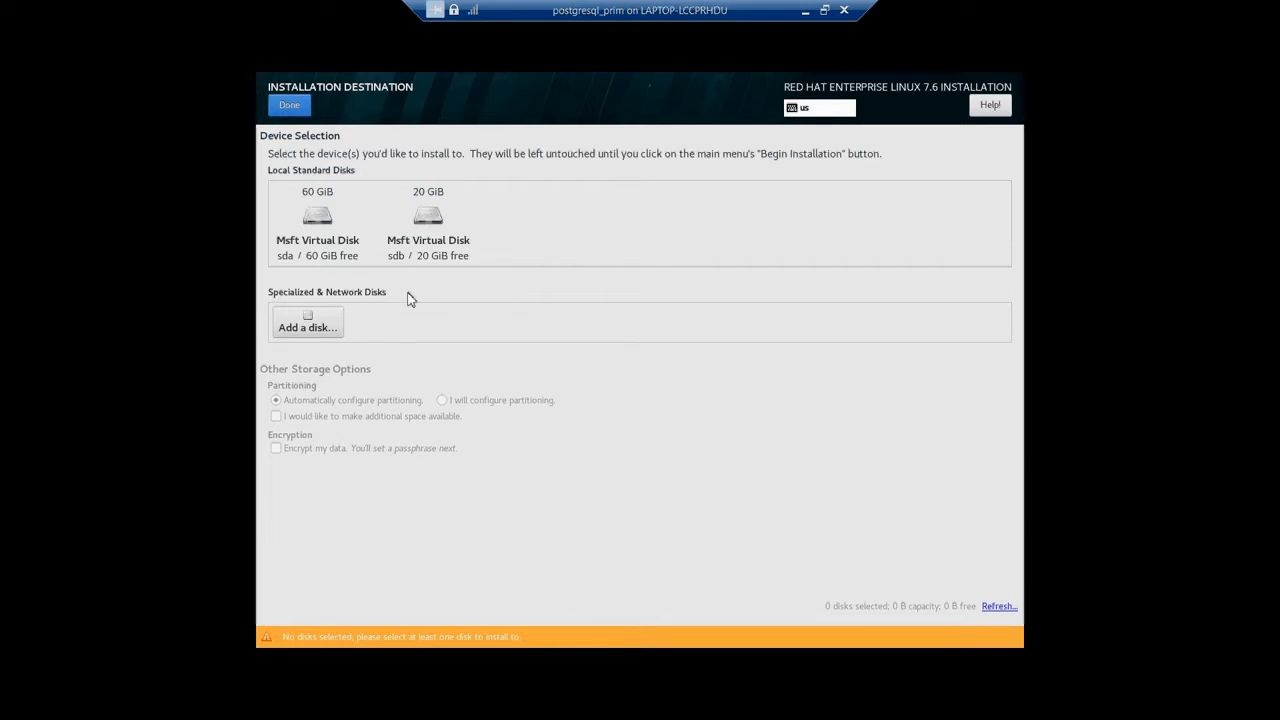
{"action": "left_click", "coordinate": [337, 240]}
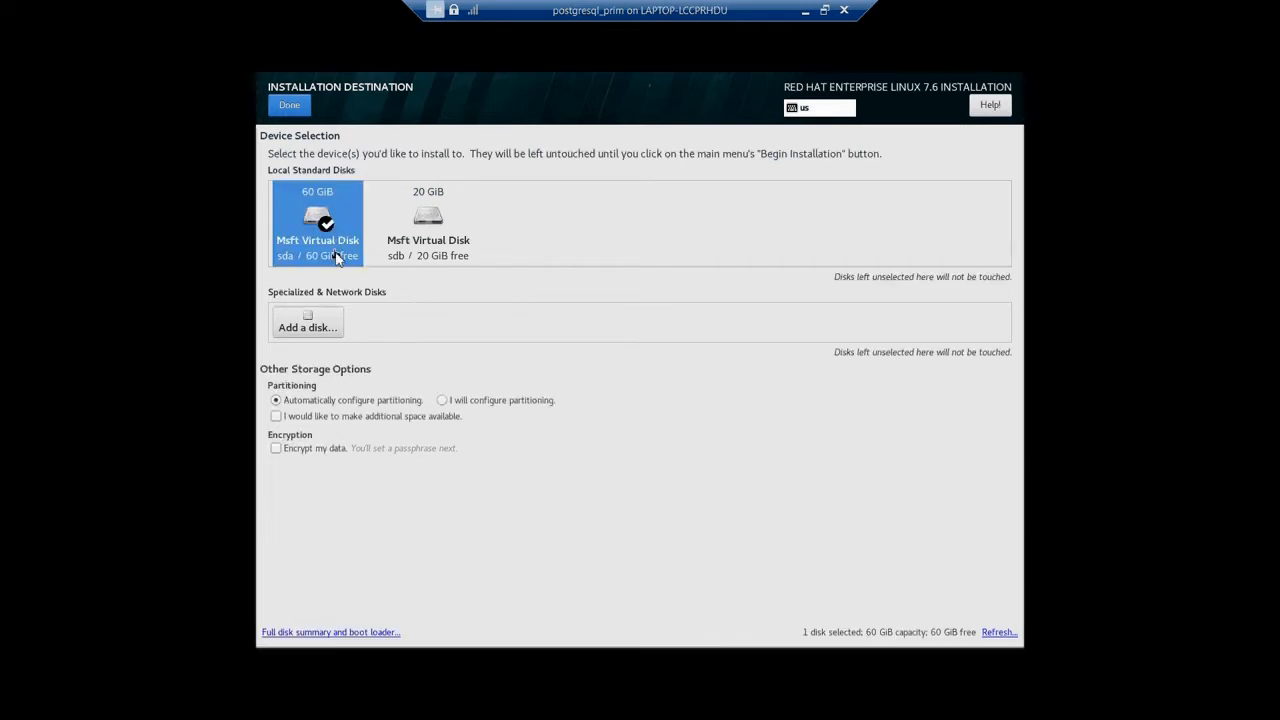
{"action": "left_click", "coordinate": [443, 401]}
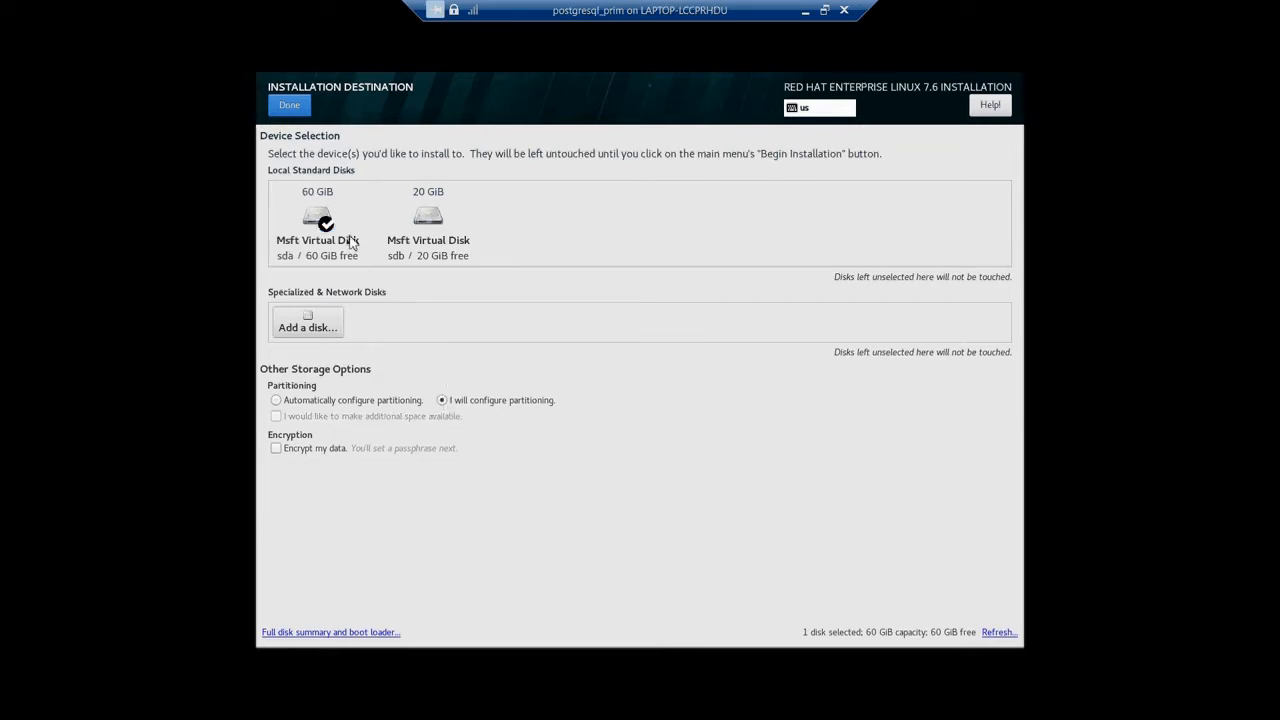
{"action": "left_click", "coordinate": [294, 112]}
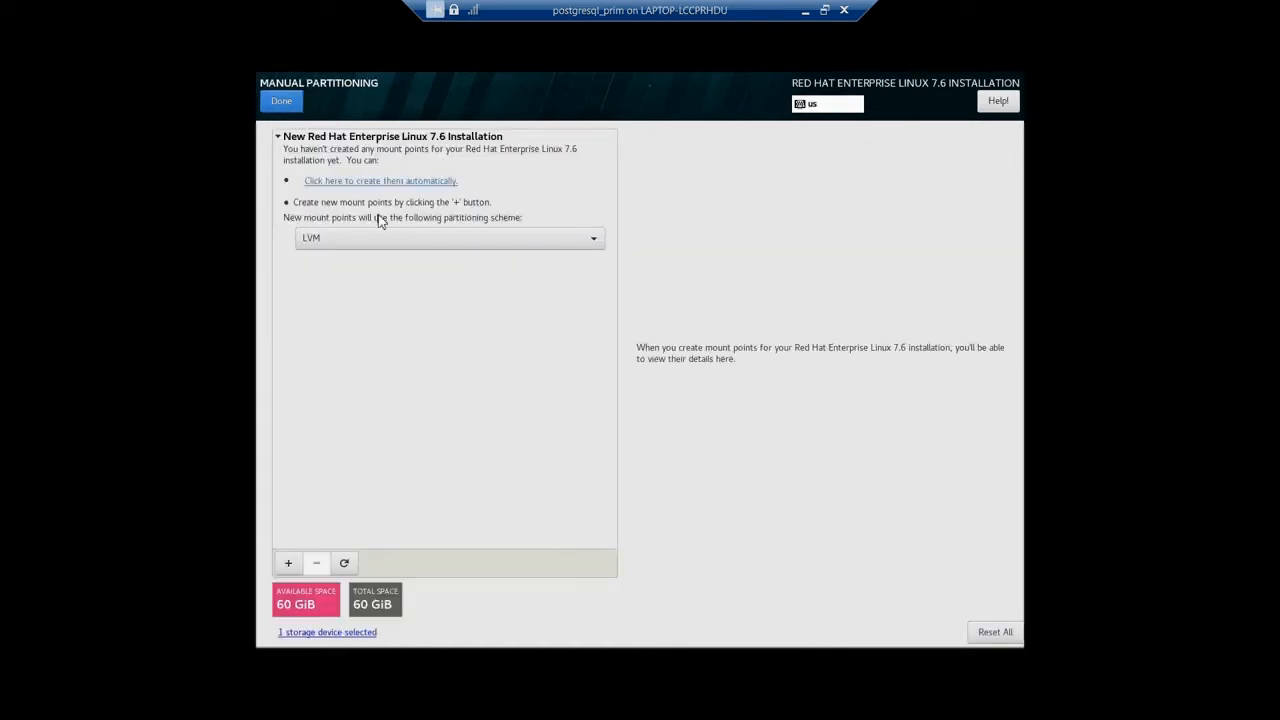
Keep LVM as the partitioning scheme and add a /boot mount point with a desired capacity of 1 GB.
{"action": "left_click", "coordinate": [386, 238]}
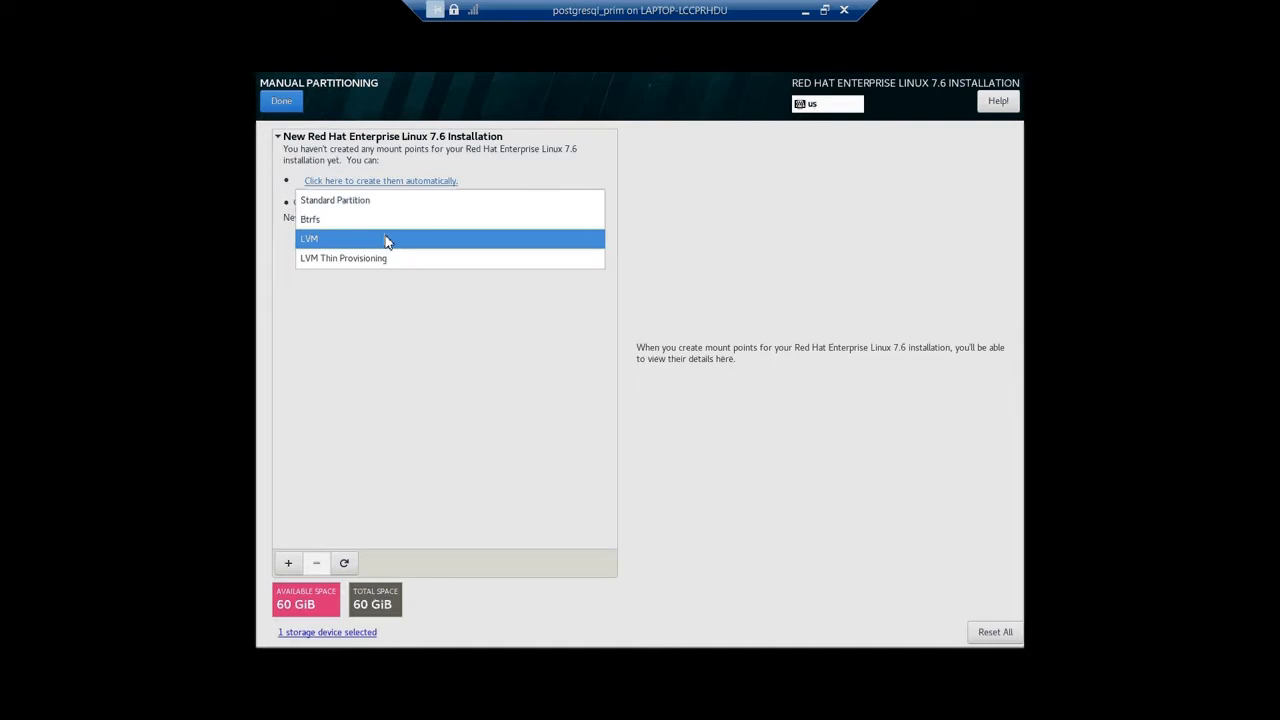
{"action": "left_click", "coordinate": [386, 239]}
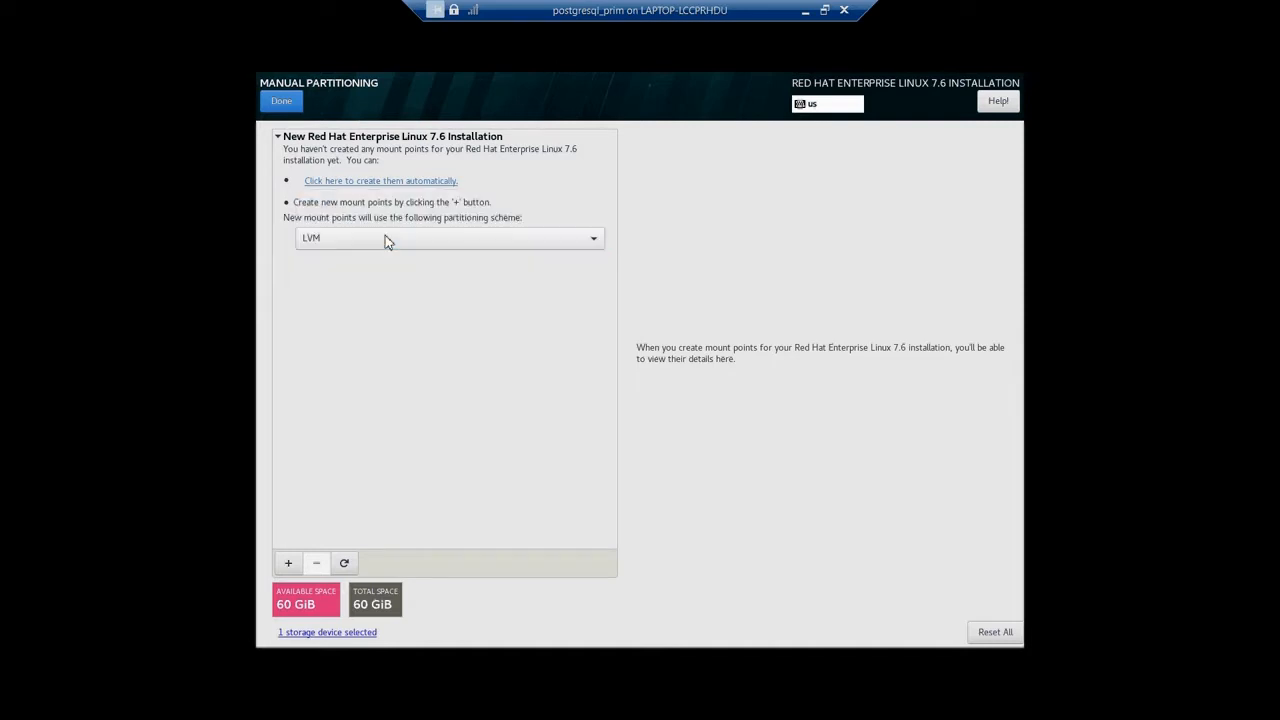
{"action": "left_click", "coordinate": [285, 564]}
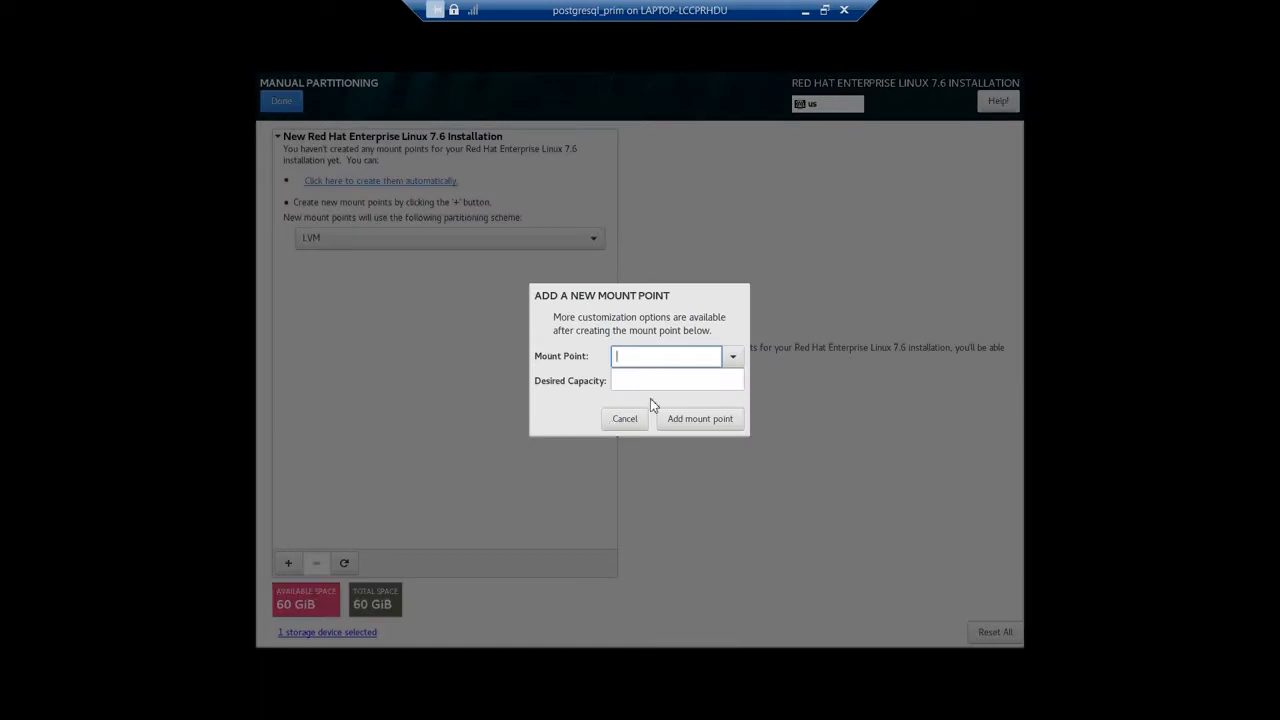
{"action": "left_click", "coordinate": [735, 357]}
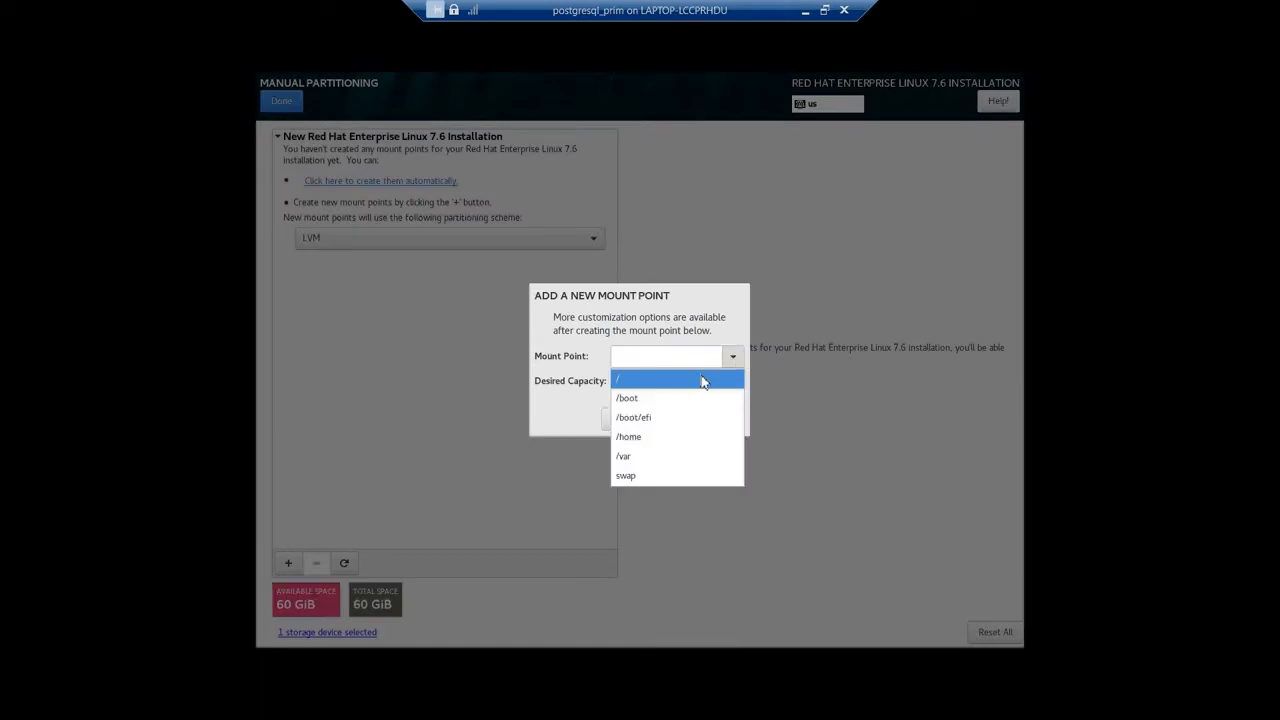
{"action": "left_click", "coordinate": [672, 403]}
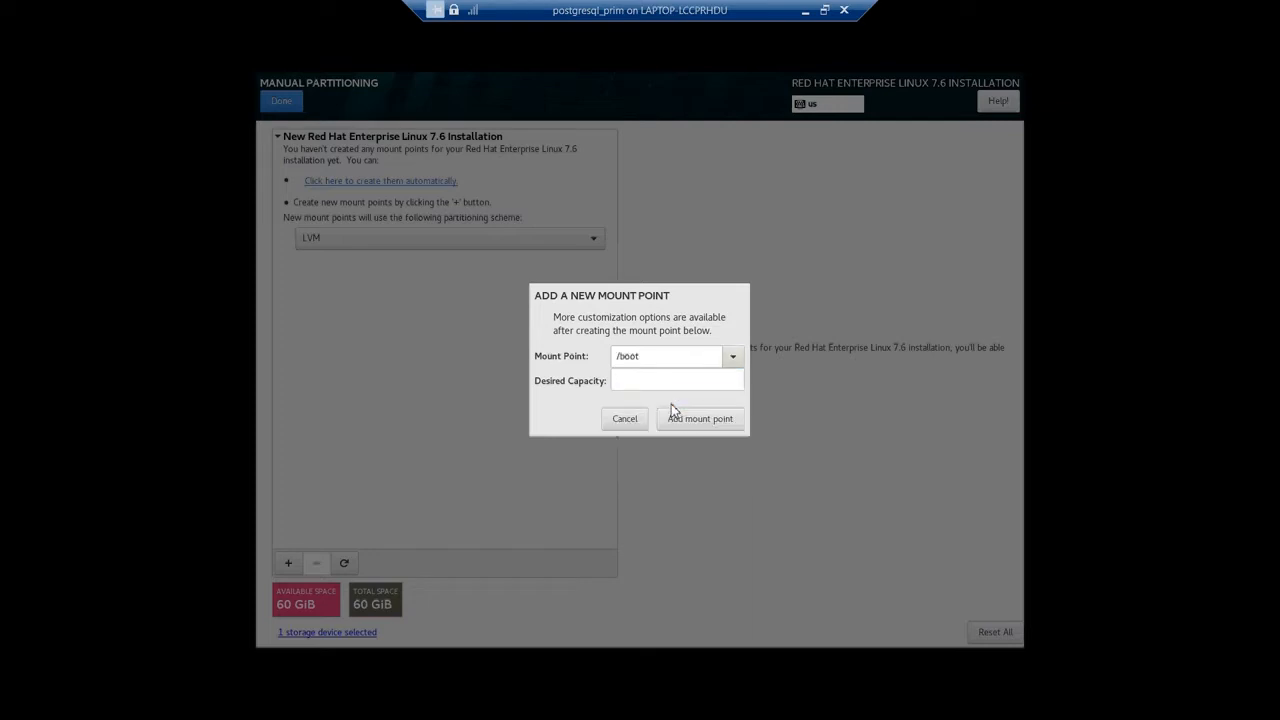
{"action": "left_click", "coordinate": [658, 381]}
{"action": "type", "text": "1 GB"}
{"action": "left_click", "coordinate": [698, 420]}
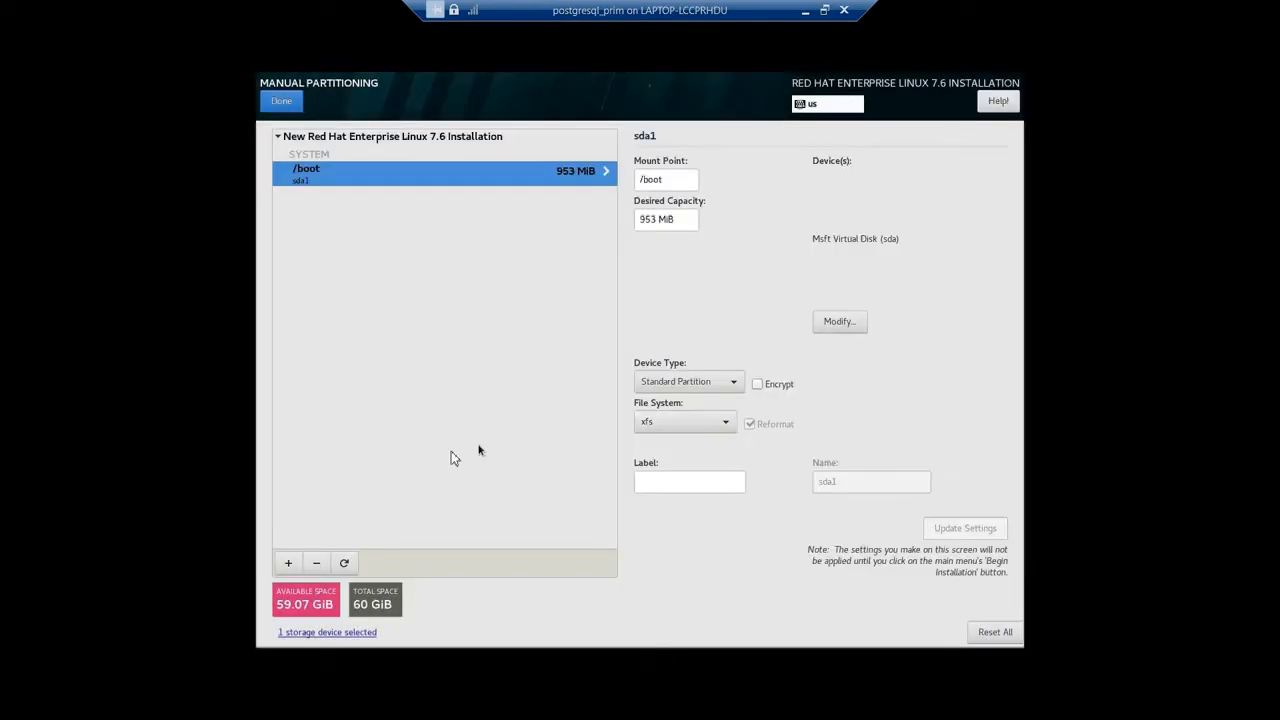
Add a /boot/efi mount point with a desired capacity of 1 GB.
{"action": "left_click", "coordinate": [288, 563]}
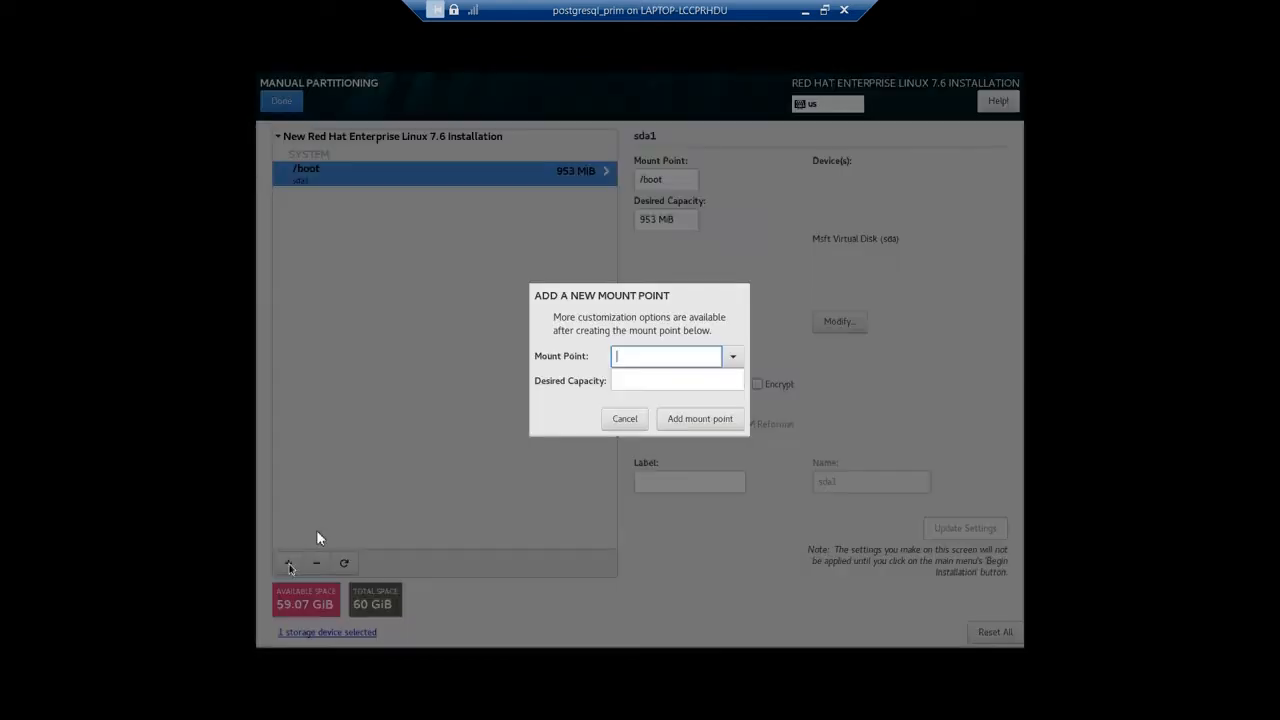
{"action": "left_click", "coordinate": [734, 362]}
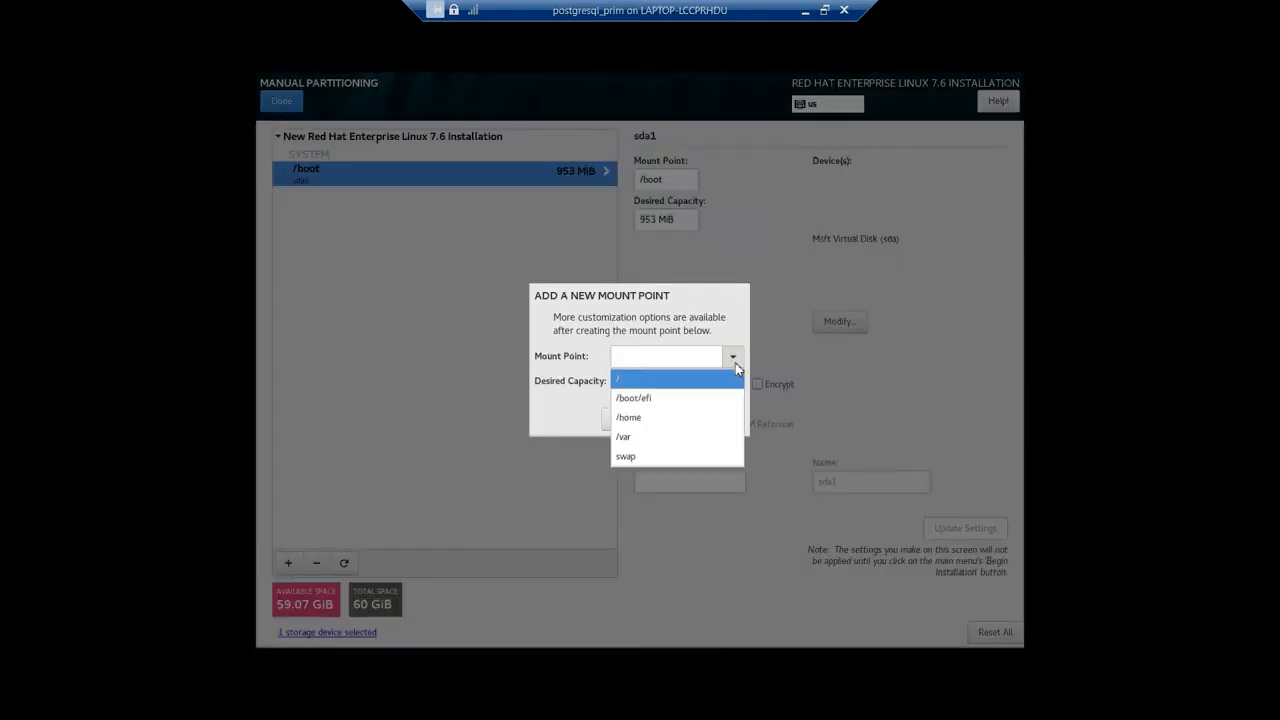
{"action": "left_click", "coordinate": [689, 398]}
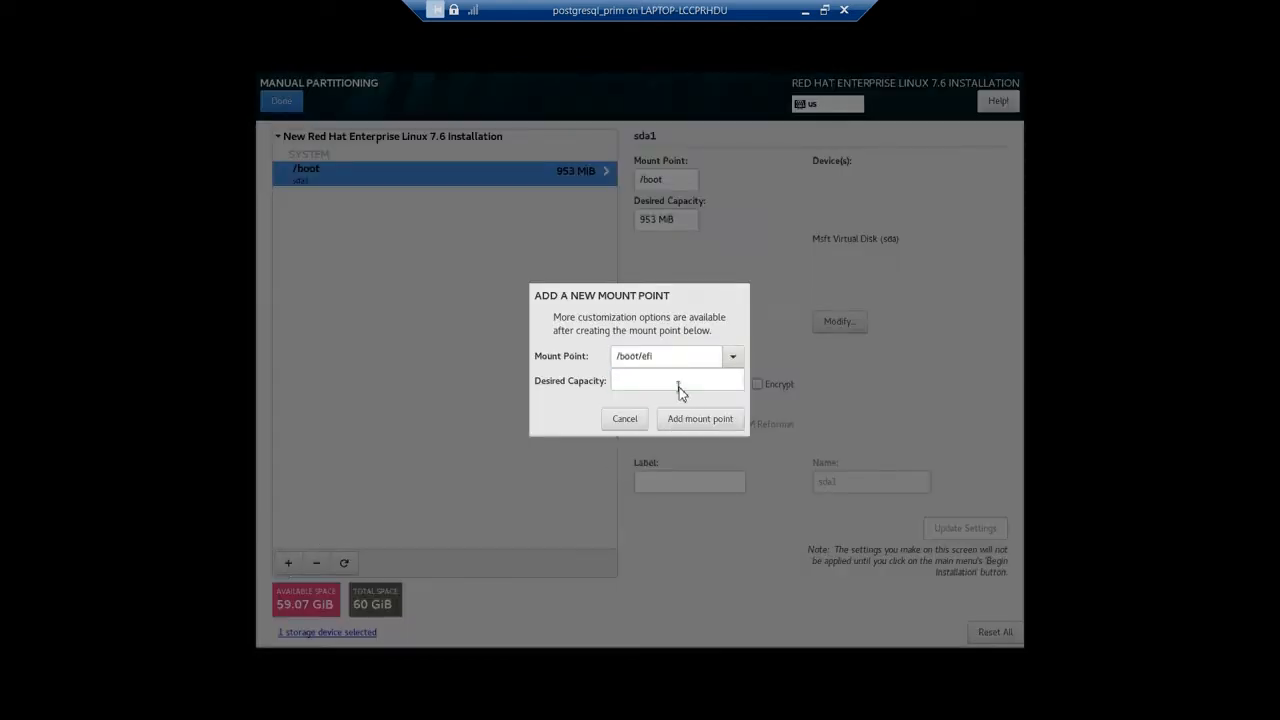
{"action": "left_click", "coordinate": [679, 383]}
{"action": "type", "text": "1 GB"}
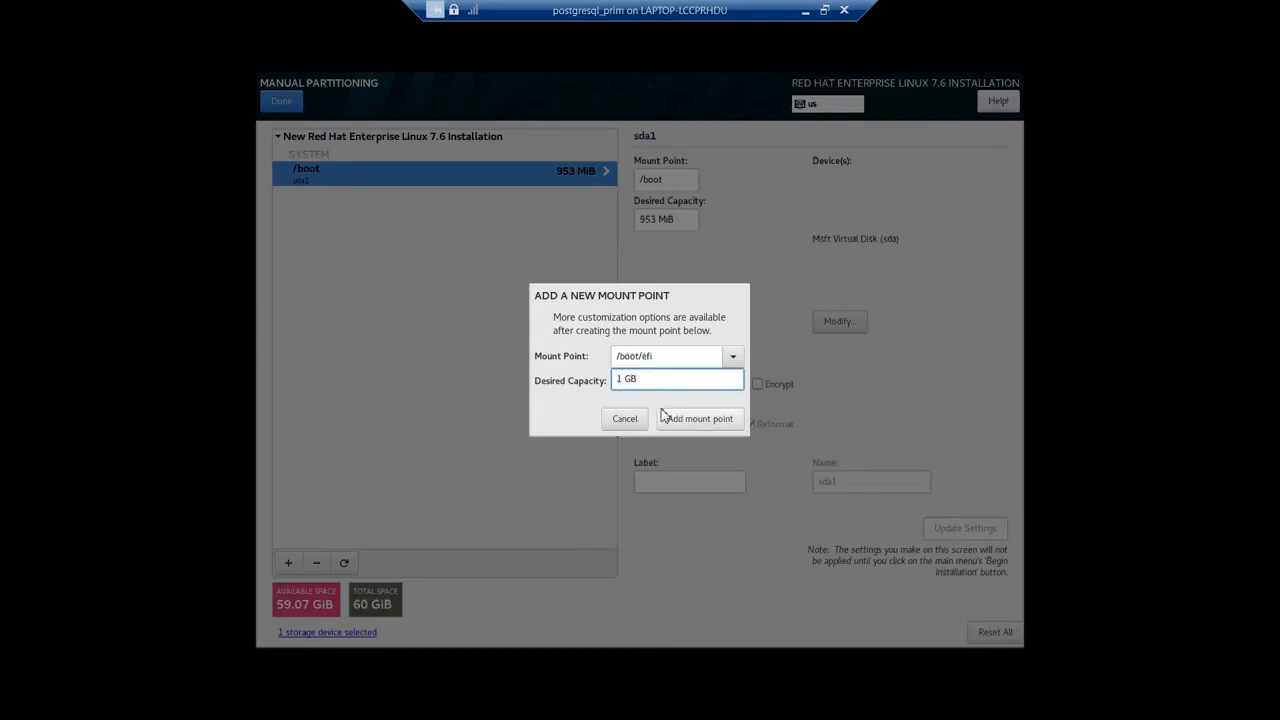
{"action": "left_click", "coordinate": [674, 420]}
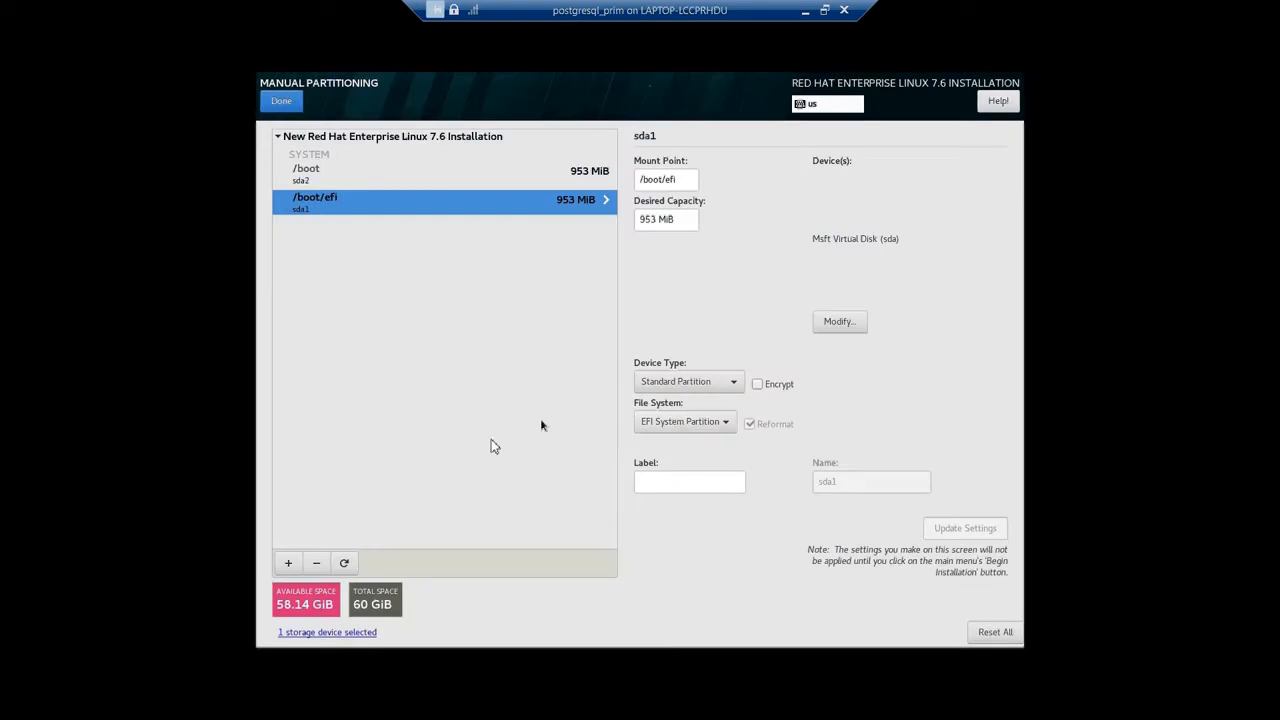
Add a swap mount point with a desired capacity of 8 GB.
{"action": "left_click", "coordinate": [292, 561]}
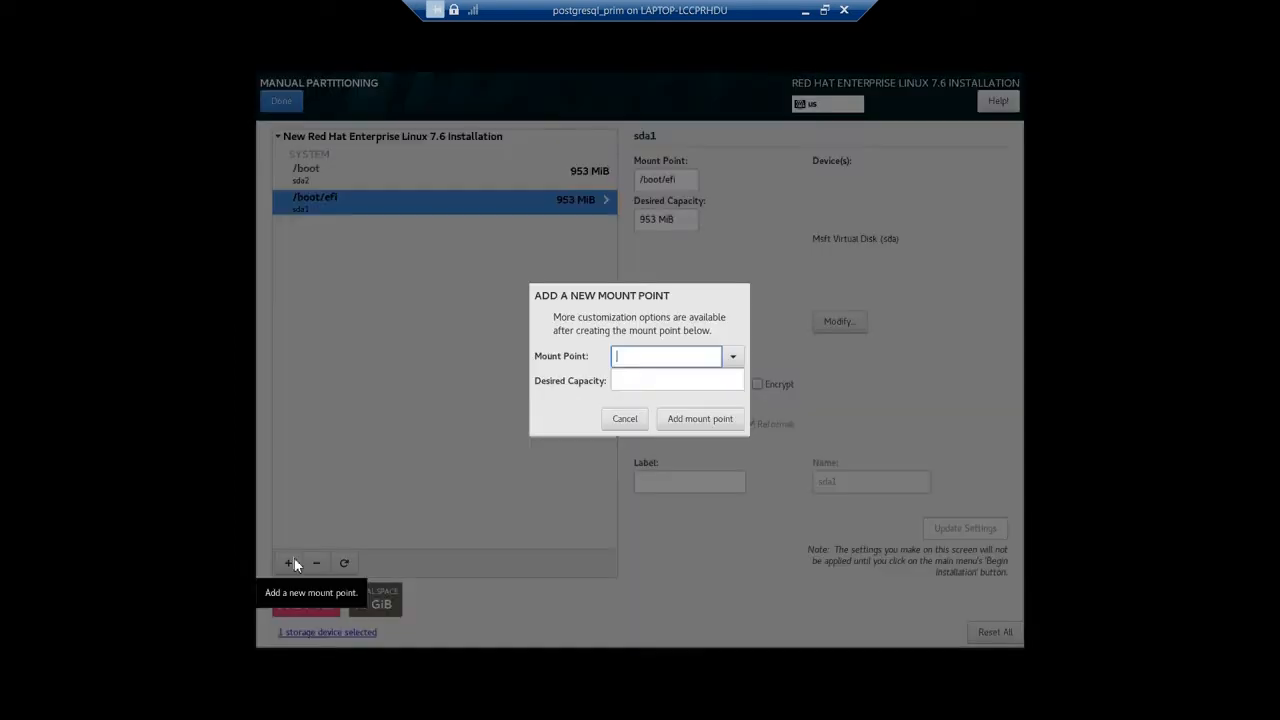
{"action": "left_click", "coordinate": [734, 358]}
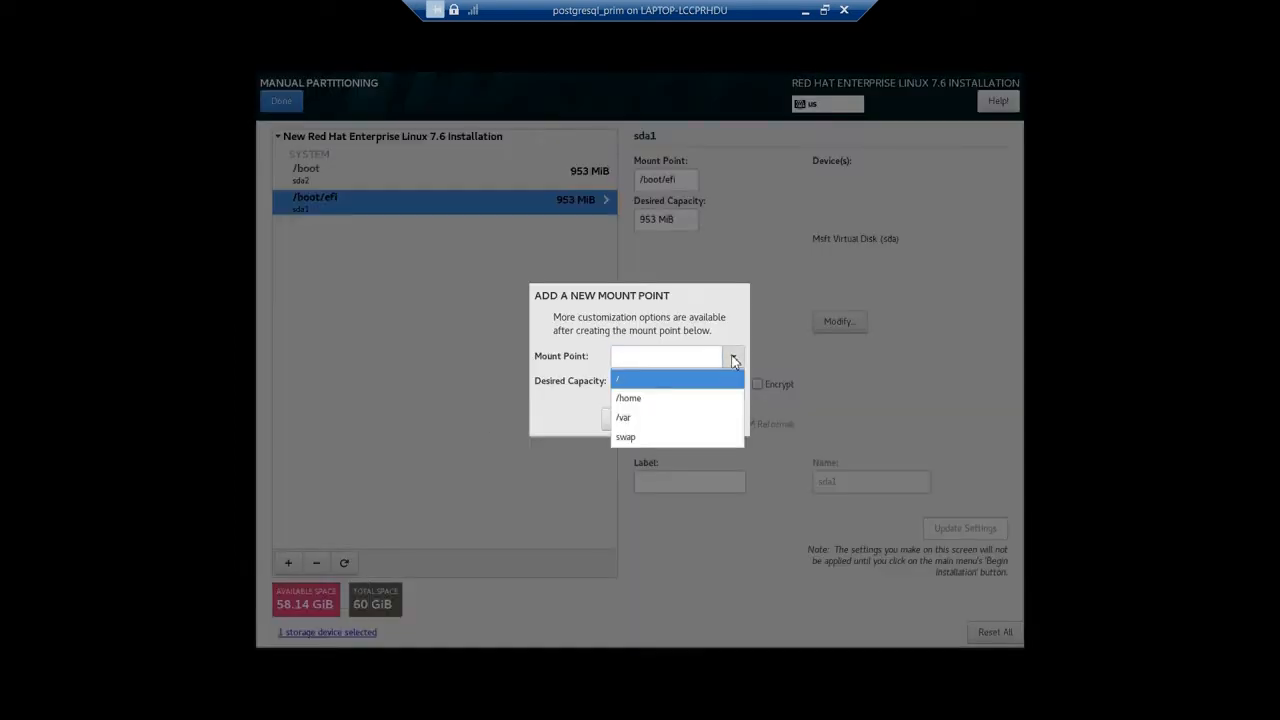
{"action": "left_click", "coordinate": [656, 438]}
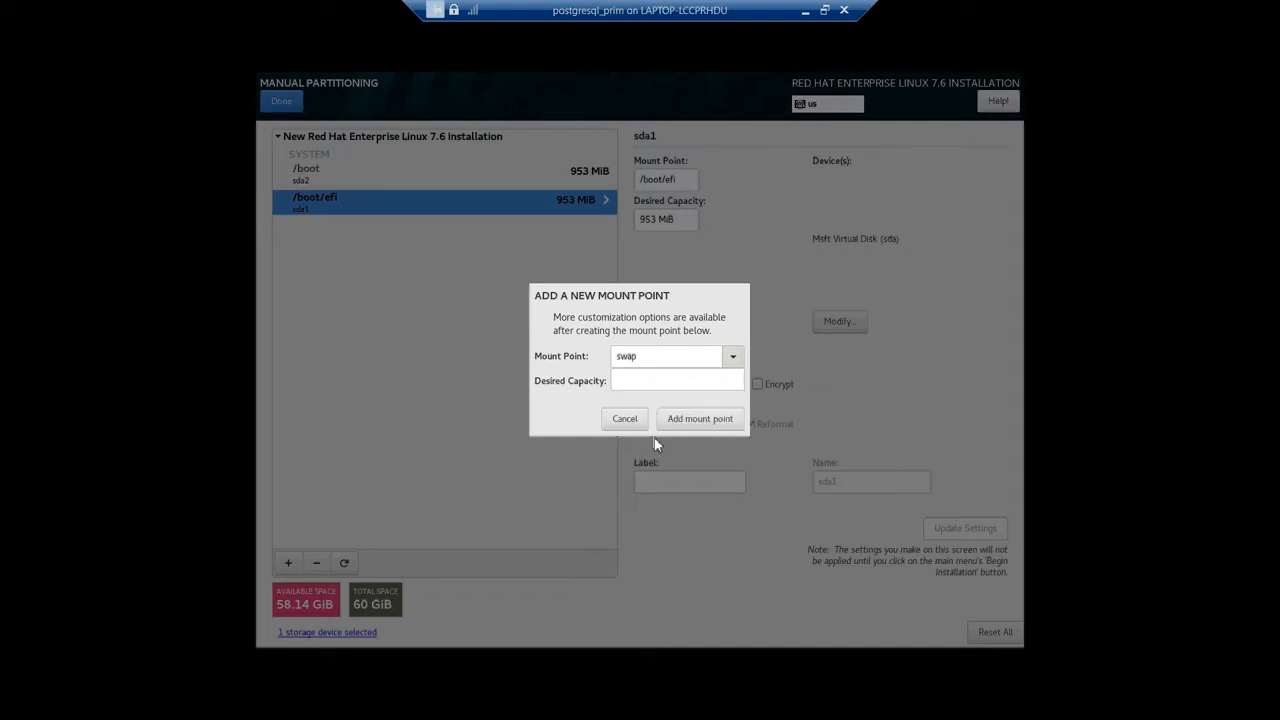
{"action": "left_click", "coordinate": [640, 381]}
{"action": "type", "text": "8"}
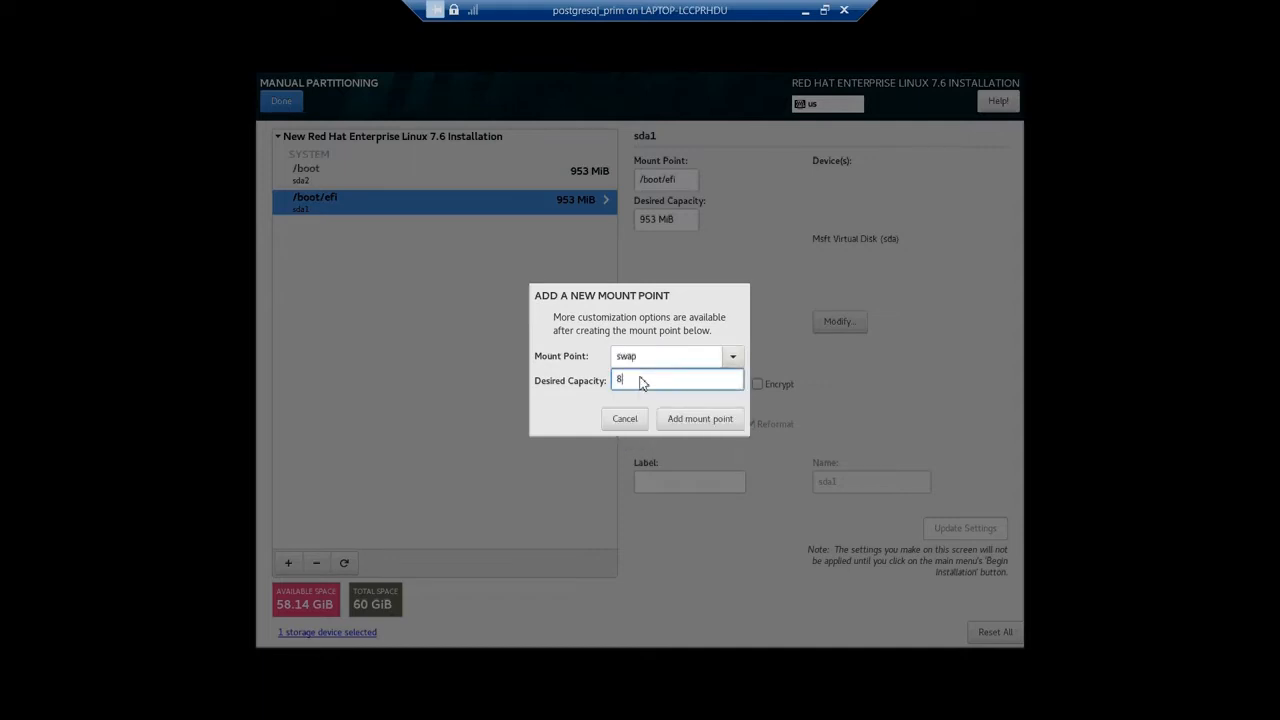
{"action": "type", "text": " GB"}
{"action": "left_click", "coordinate": [686, 420]}
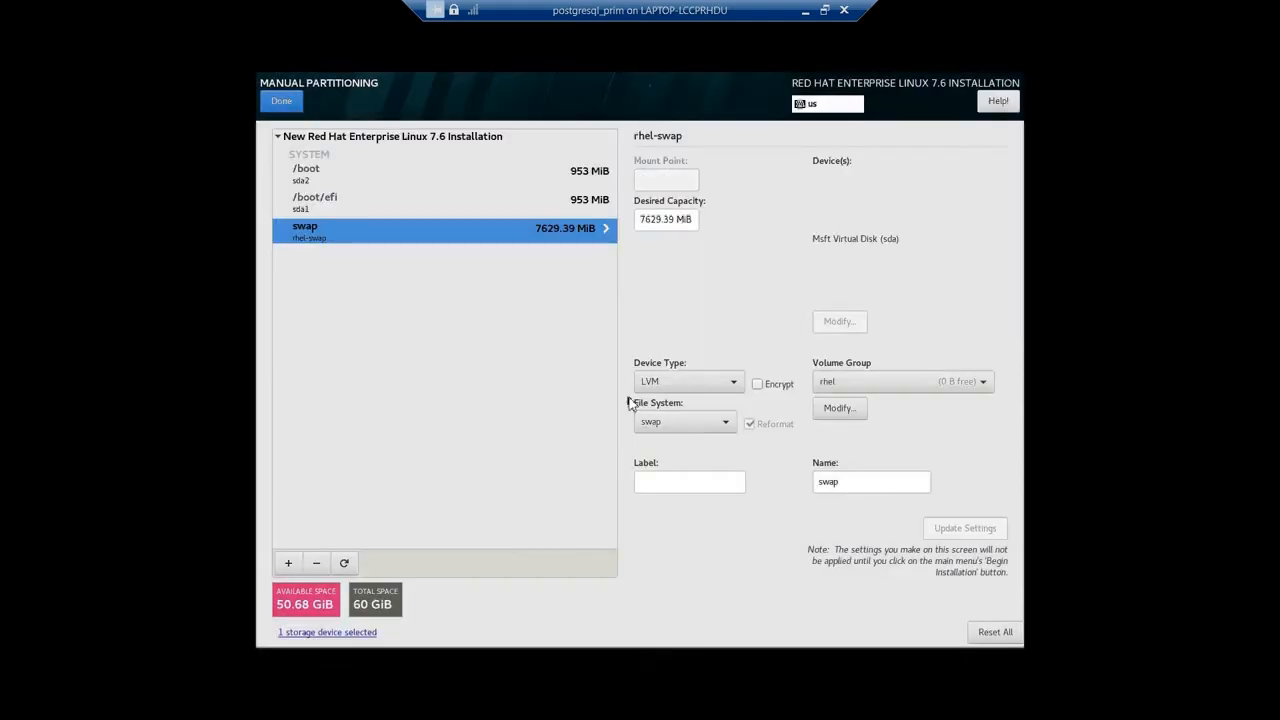
Add the root / mount point with a desired capacity of 45 GB.
{"action": "left_click", "coordinate": [428, 209]}
{"action": "left_click", "coordinate": [421, 186]}
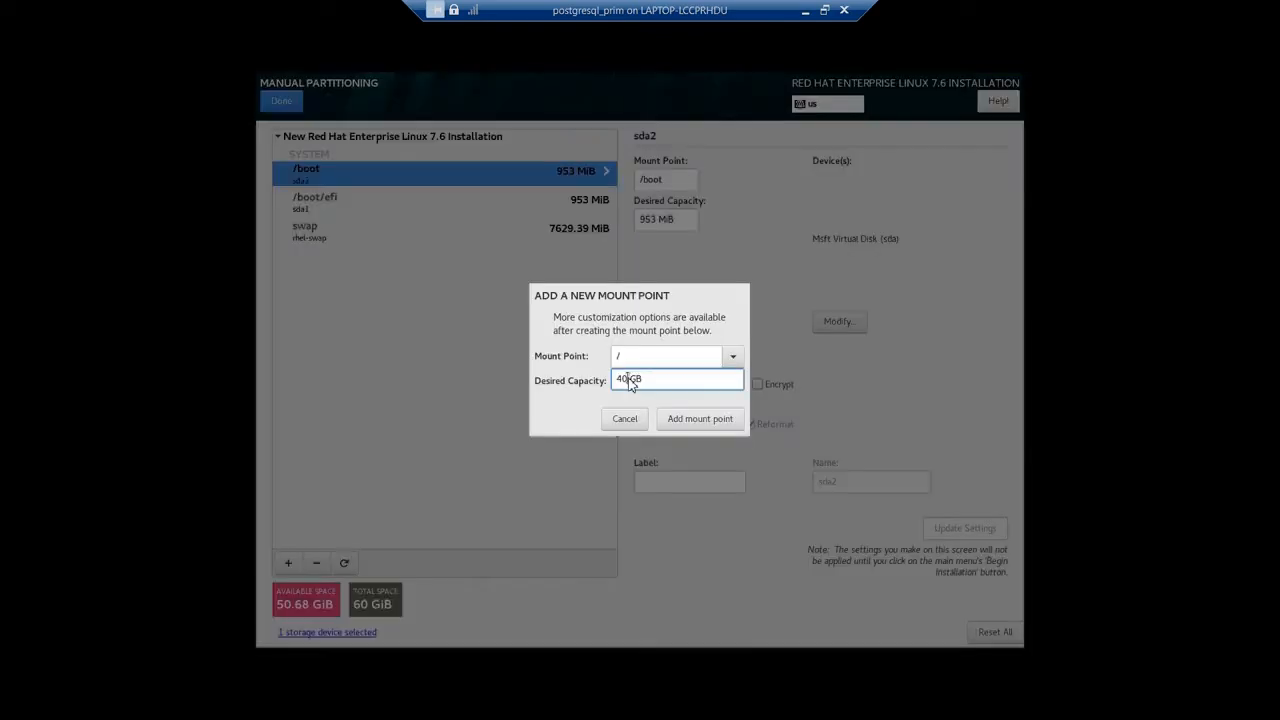
{"action": "key", "text": "BackSpace"}
{"action": "type", "text": "5 GB"}
{"action": "left_click", "coordinate": [688, 420]}
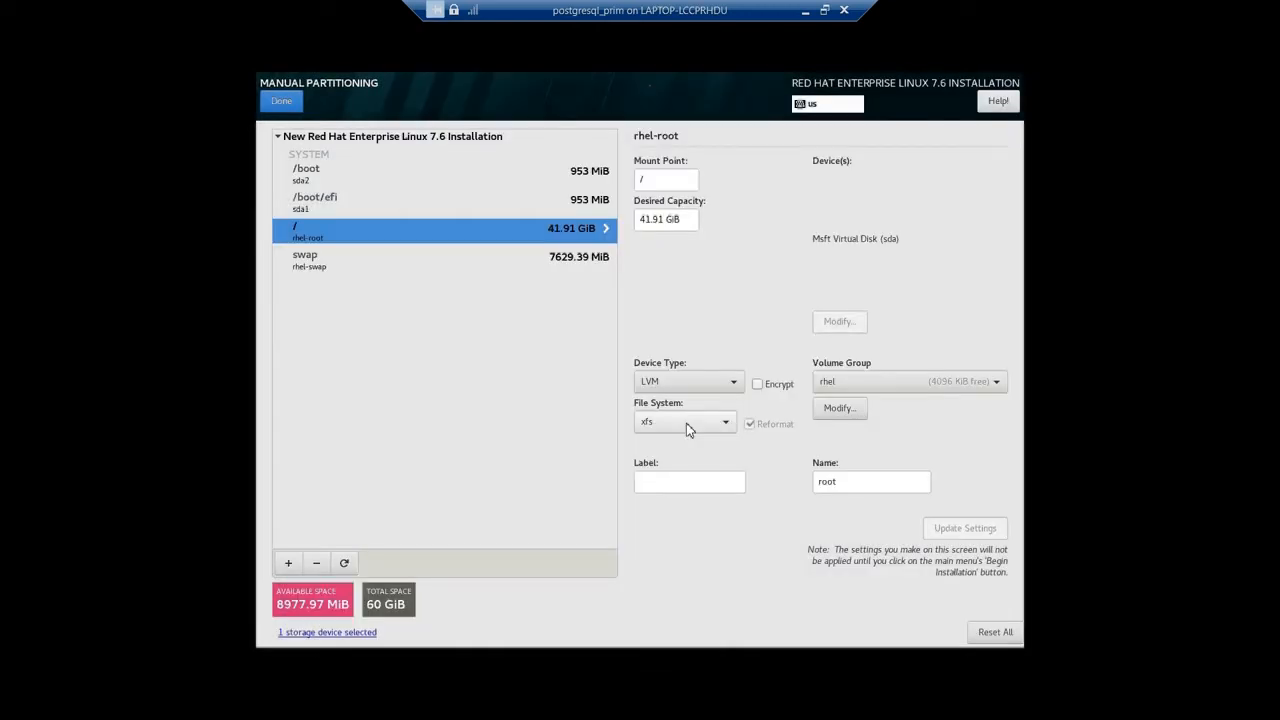
Add a /data mount point using the remaining available space of about 8977.97 MB as its capacity.
{"action": "left_click", "coordinate": [294, 558]}
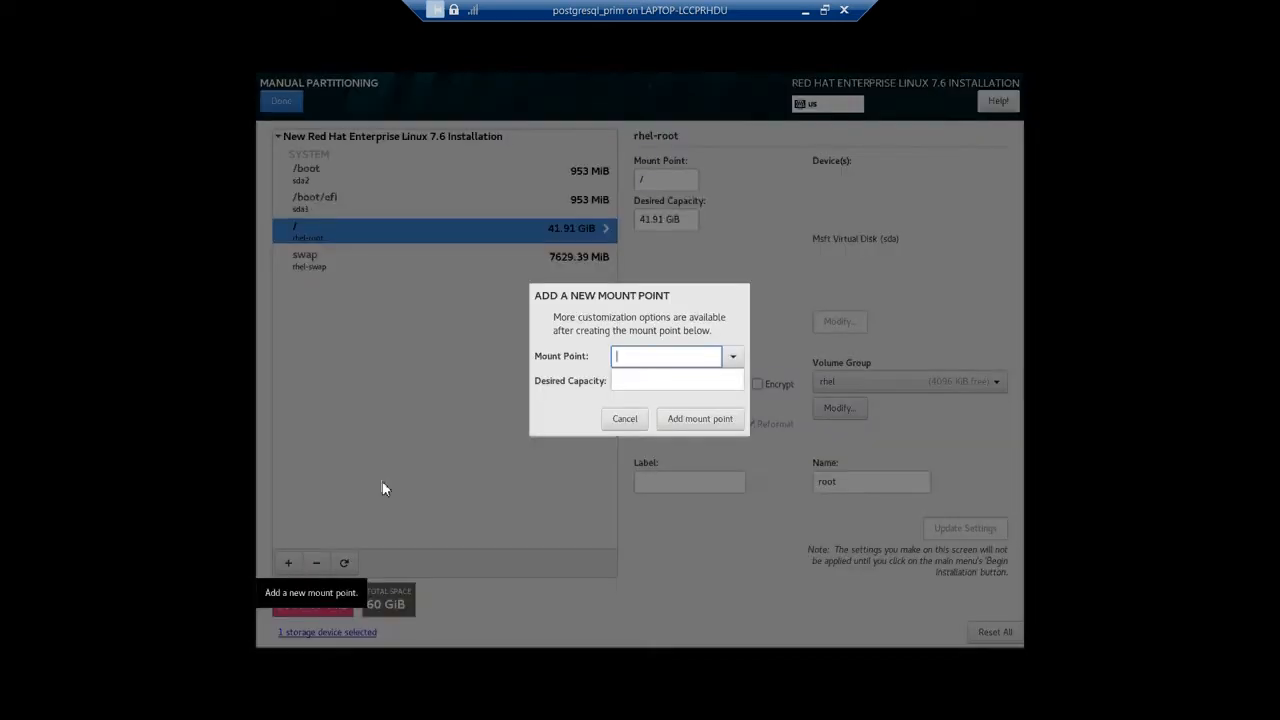
{"action": "type", "text": "/"}
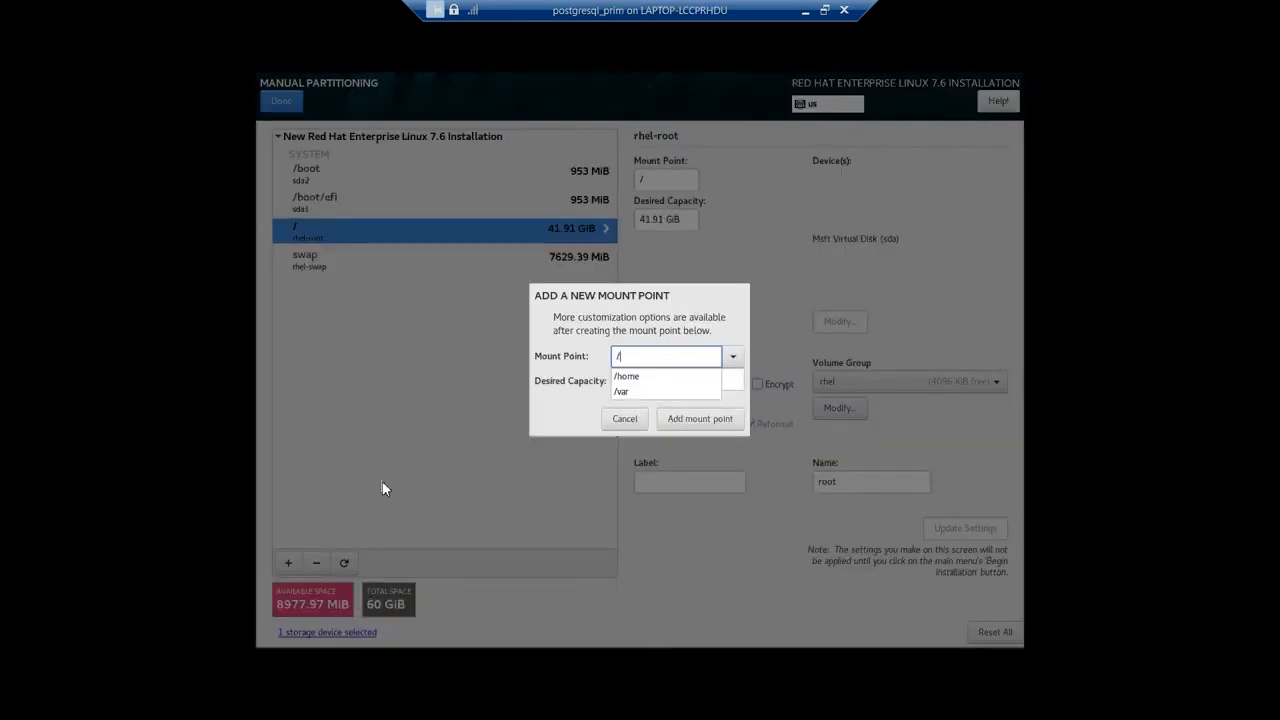
{"action": "type", "text": "data"}
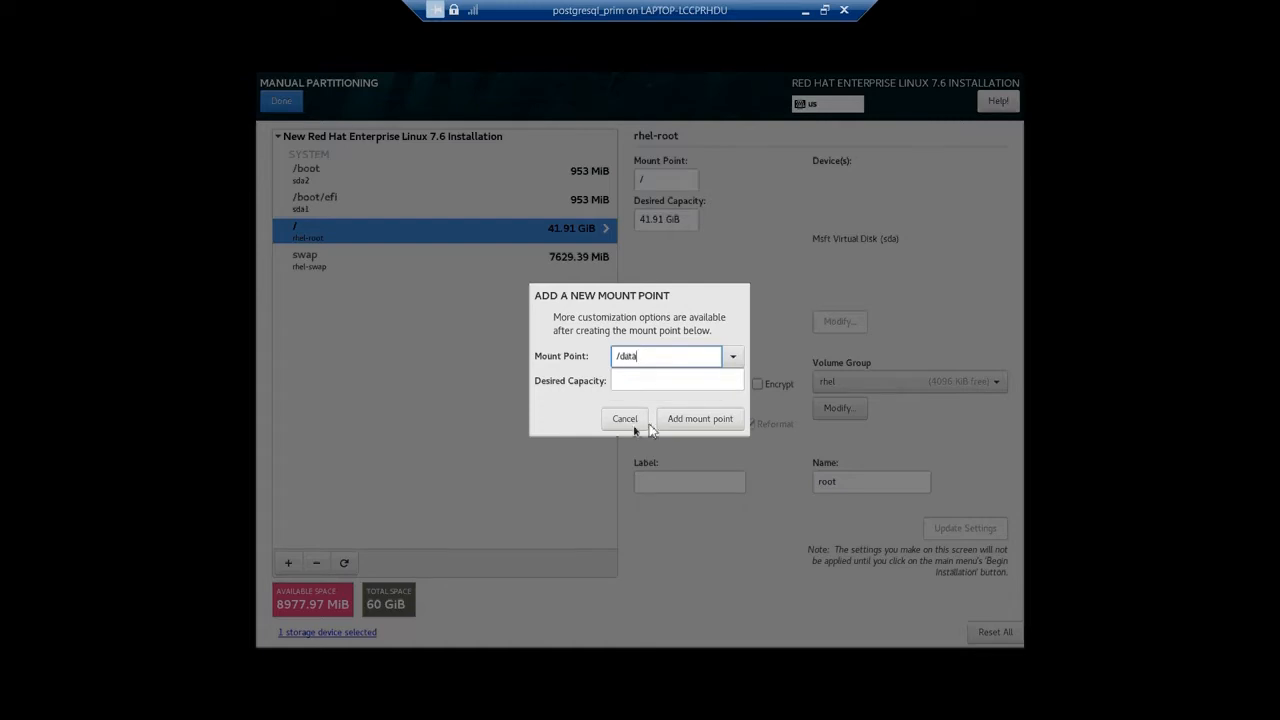
{"action": "left_click", "coordinate": [668, 380]}
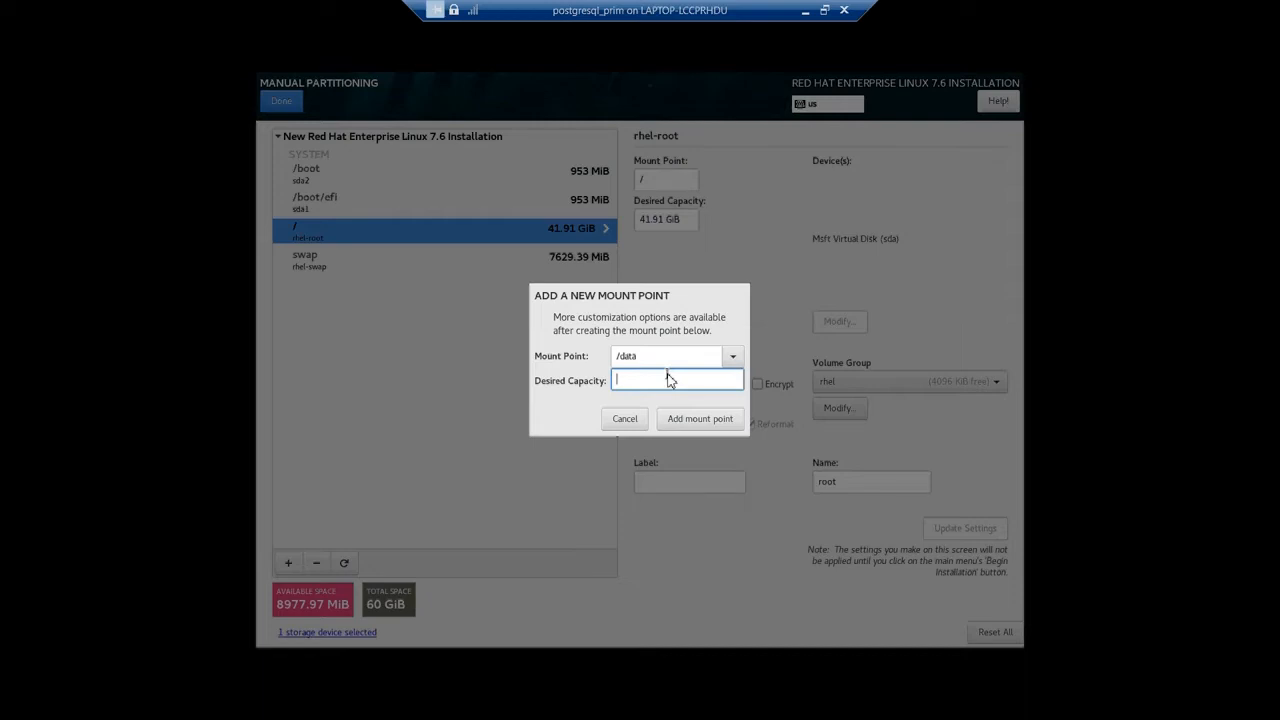
{"action": "type", "text": "12977.97 MB"}
{"action": "left_click", "coordinate": [700, 422]}
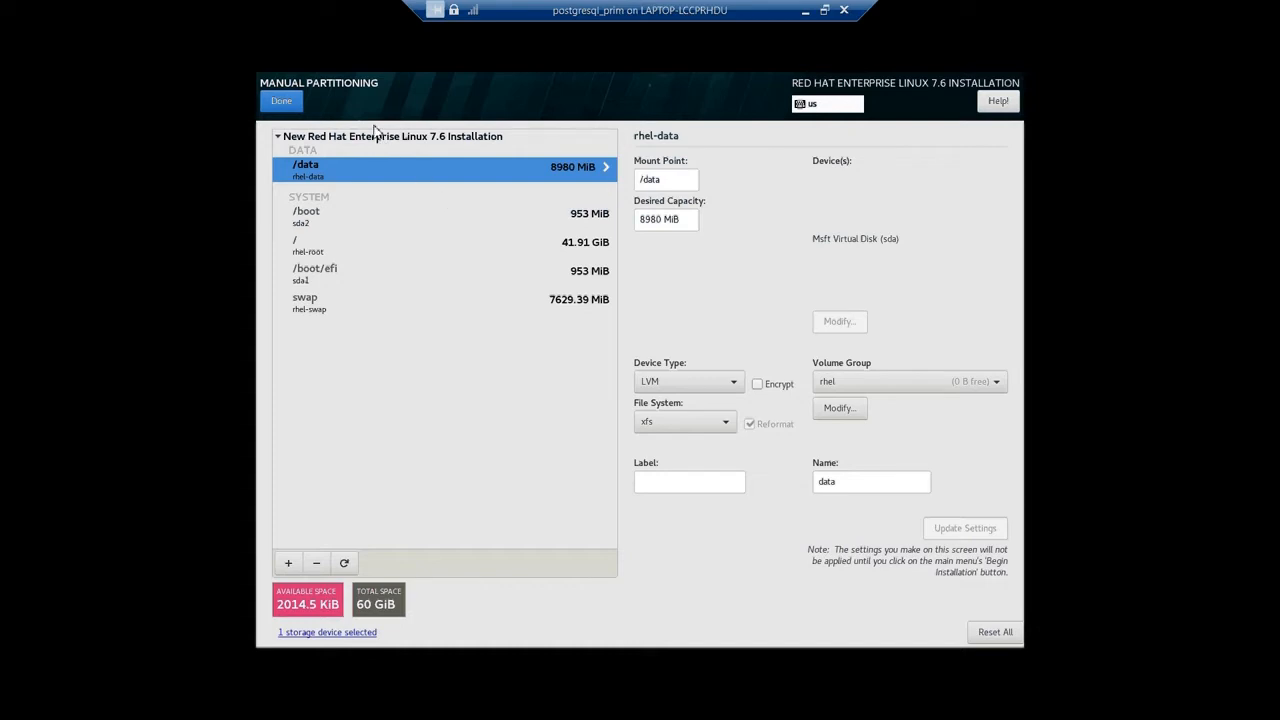
Finish manual partitioning and accept the summary of changes.
{"action": "left_click", "coordinate": [287, 107]}
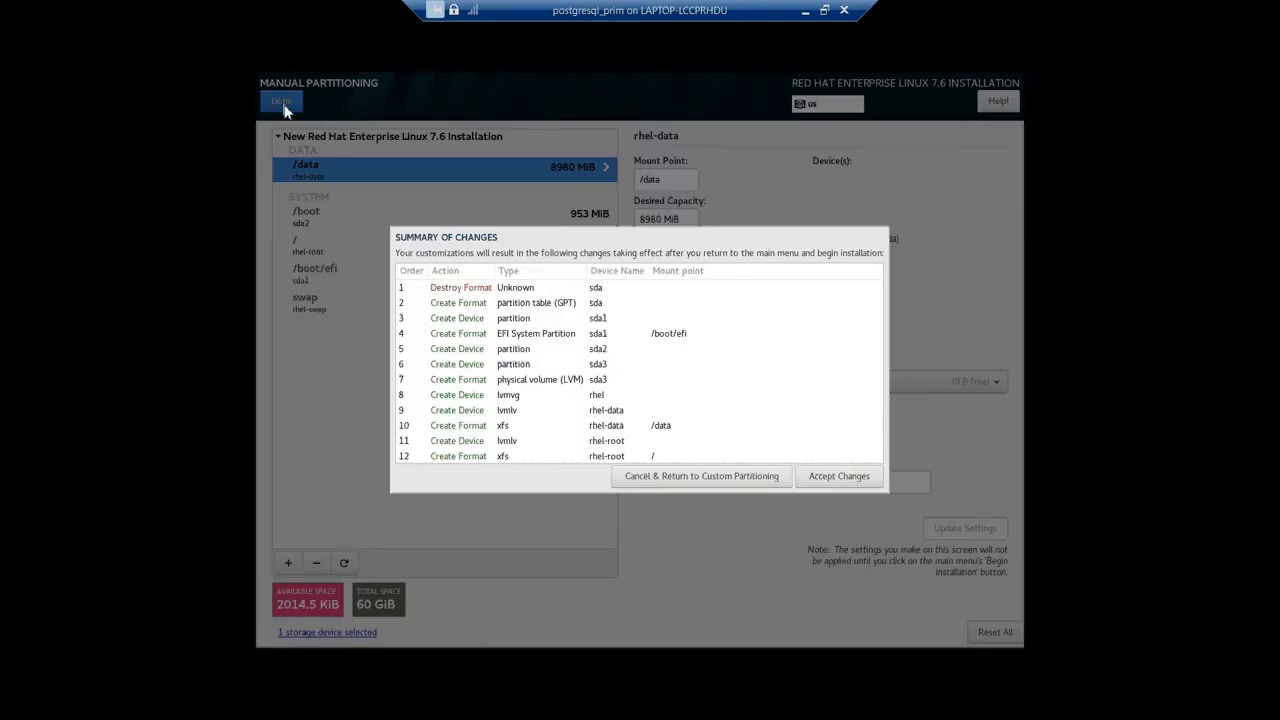
{"action": "left_click", "coordinate": [862, 477]}
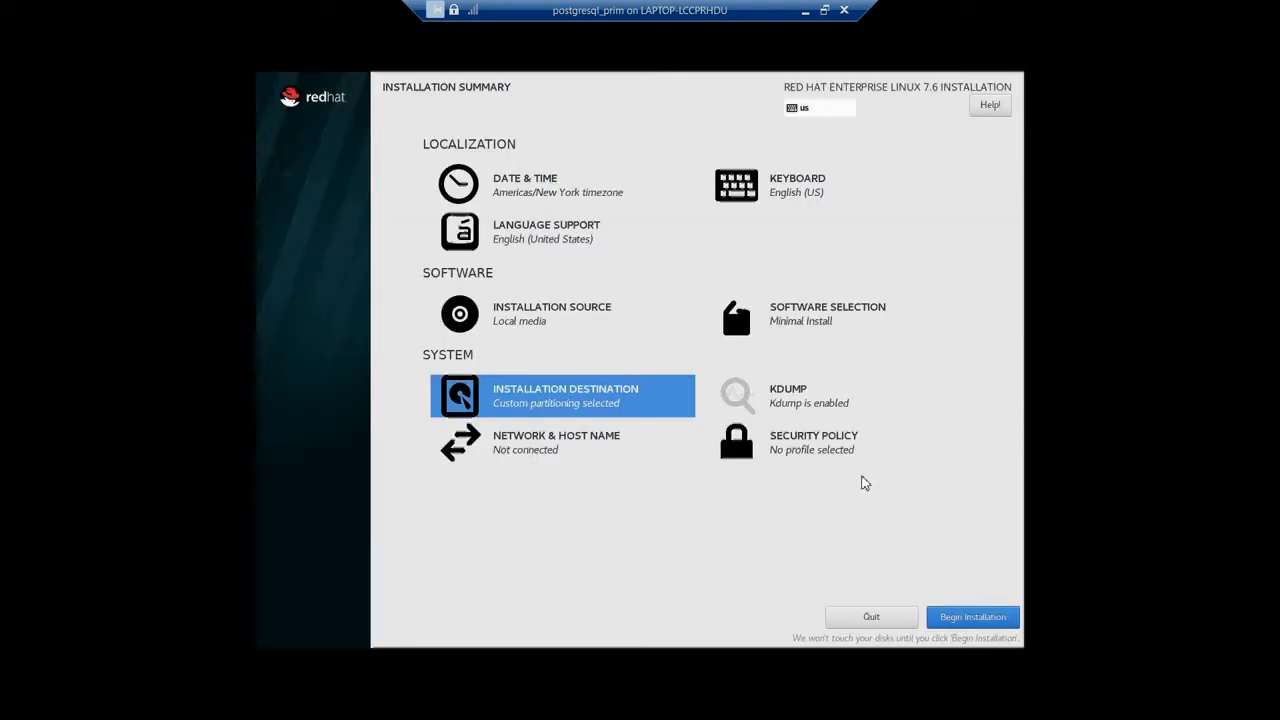
Choose the Server with GUI base environment and enable the FTP Server and File and Storage Server add-ons.
{"action": "left_click", "coordinate": [790, 312]}
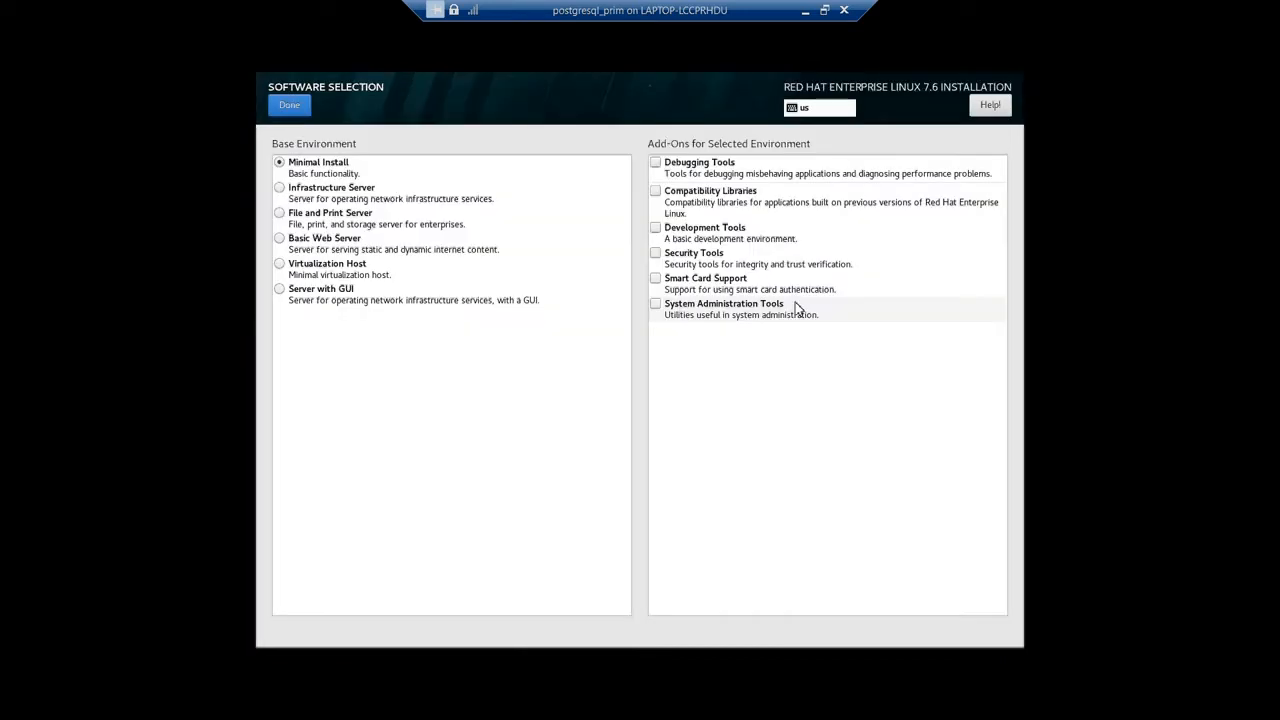
{"action": "left_click", "coordinate": [287, 292]}
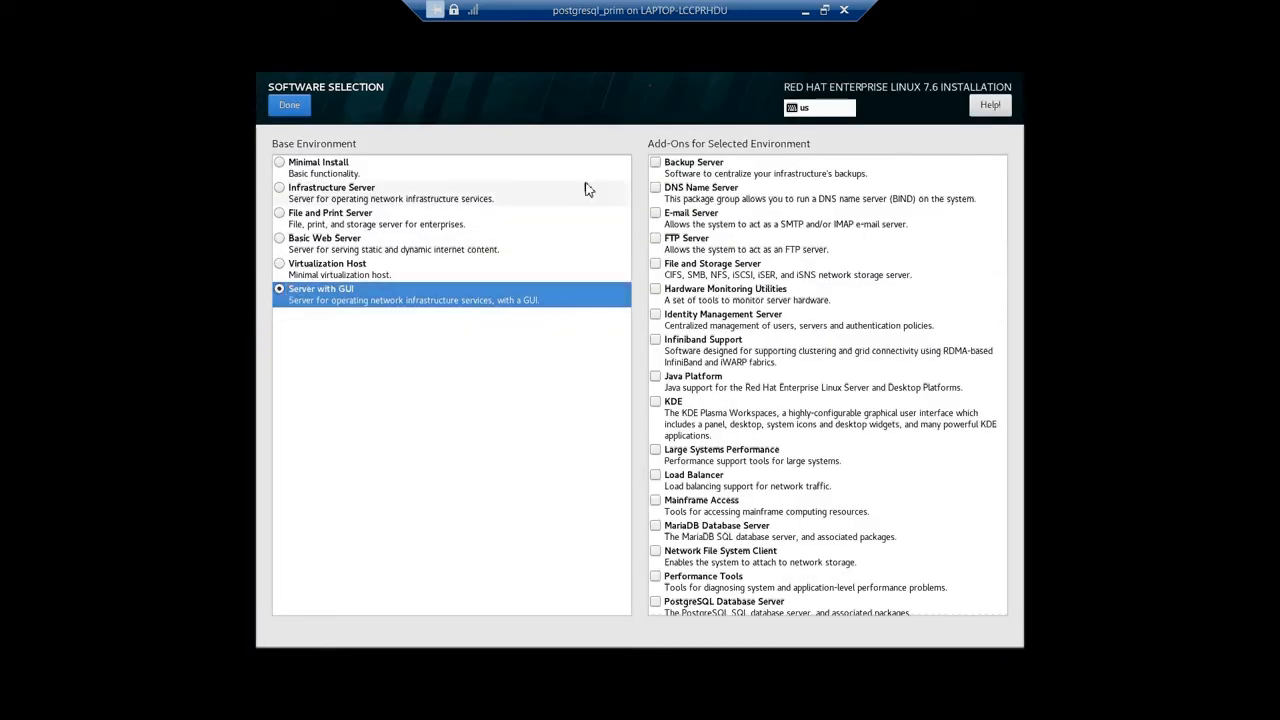
{"action": "left_click", "coordinate": [657, 240]}
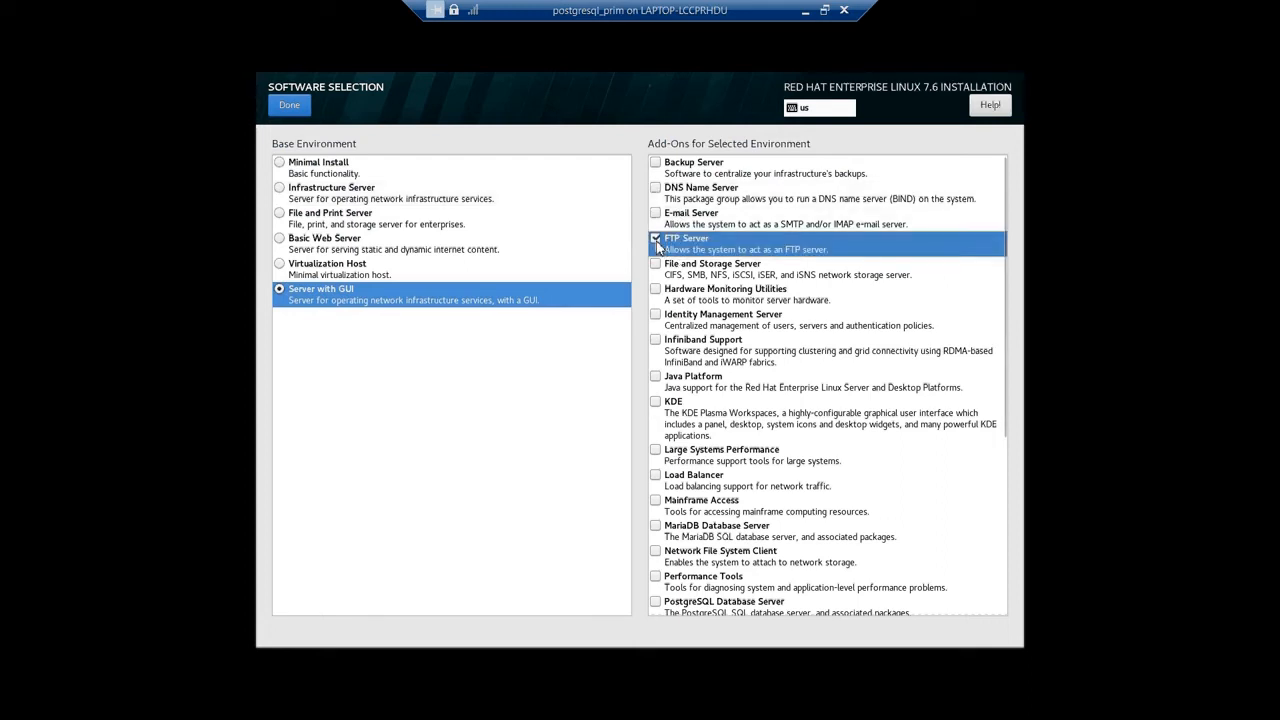
{"action": "left_click", "coordinate": [656, 265]}
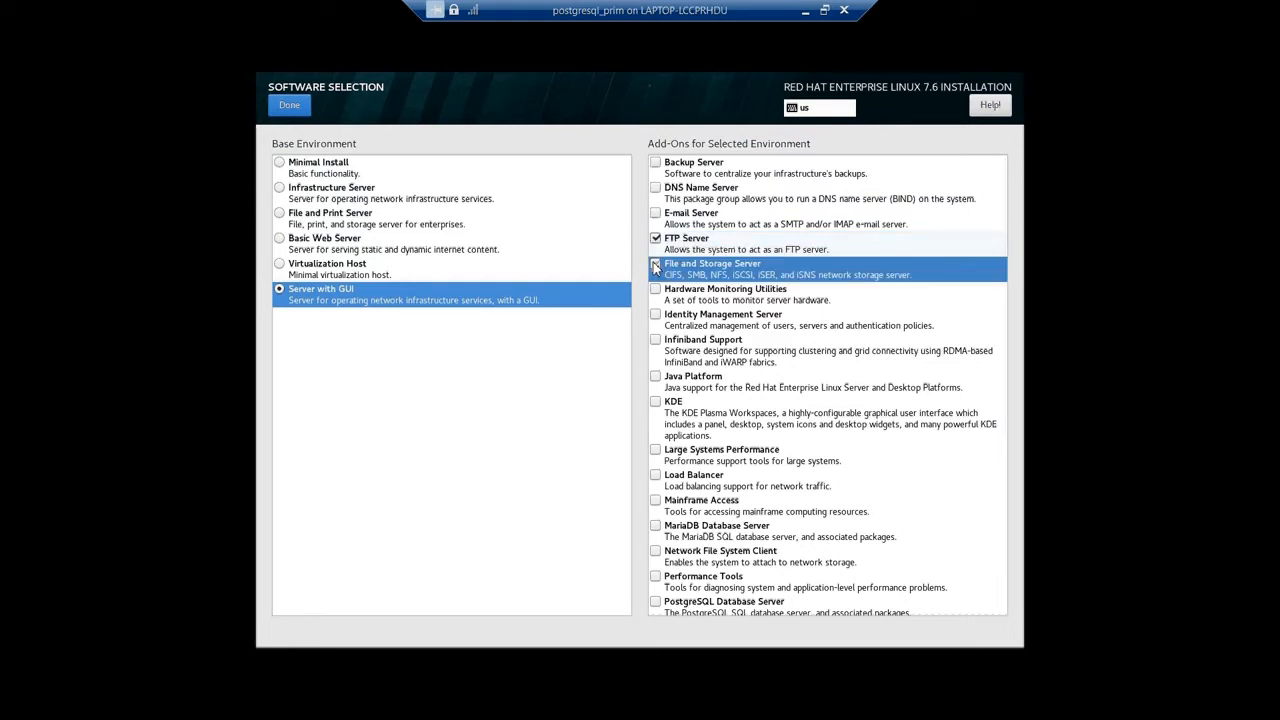
Enable the Java Platform, KDE, Large Systems Performance, Network File System Client and Performance Tools add-ons.
{"action": "left_click", "coordinate": [656, 378]}
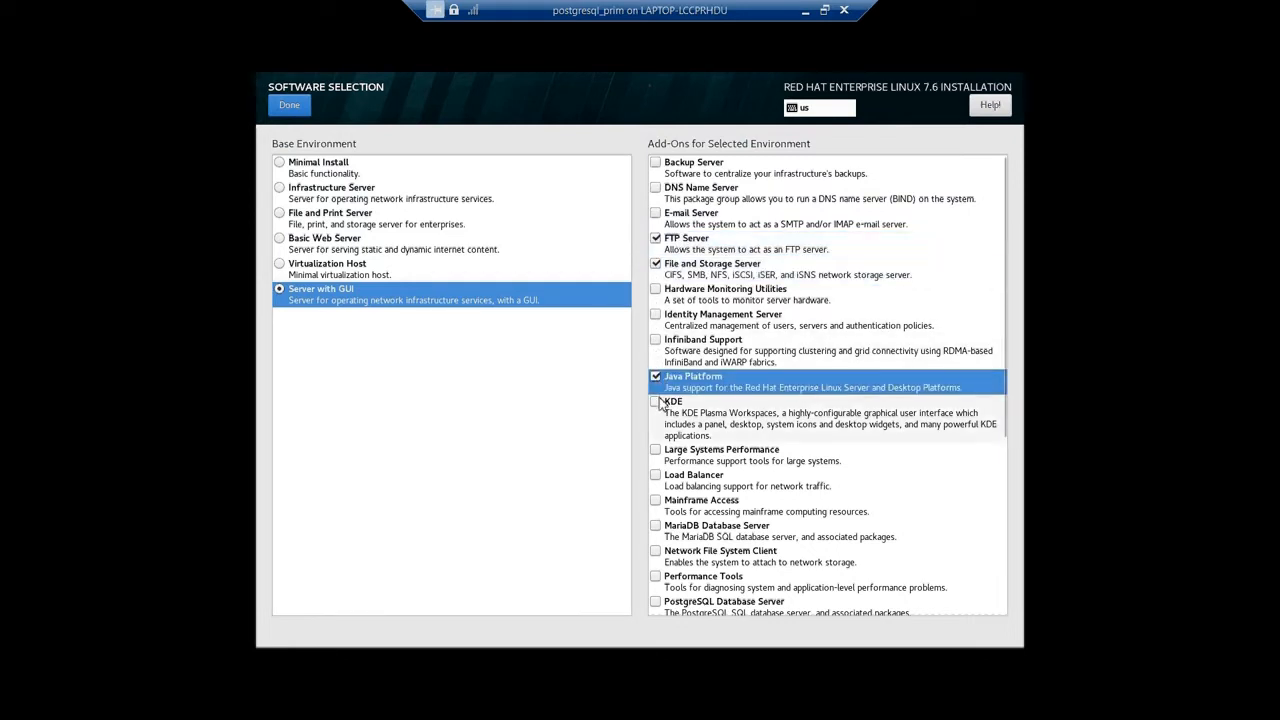
{"action": "left_click", "coordinate": [656, 402]}
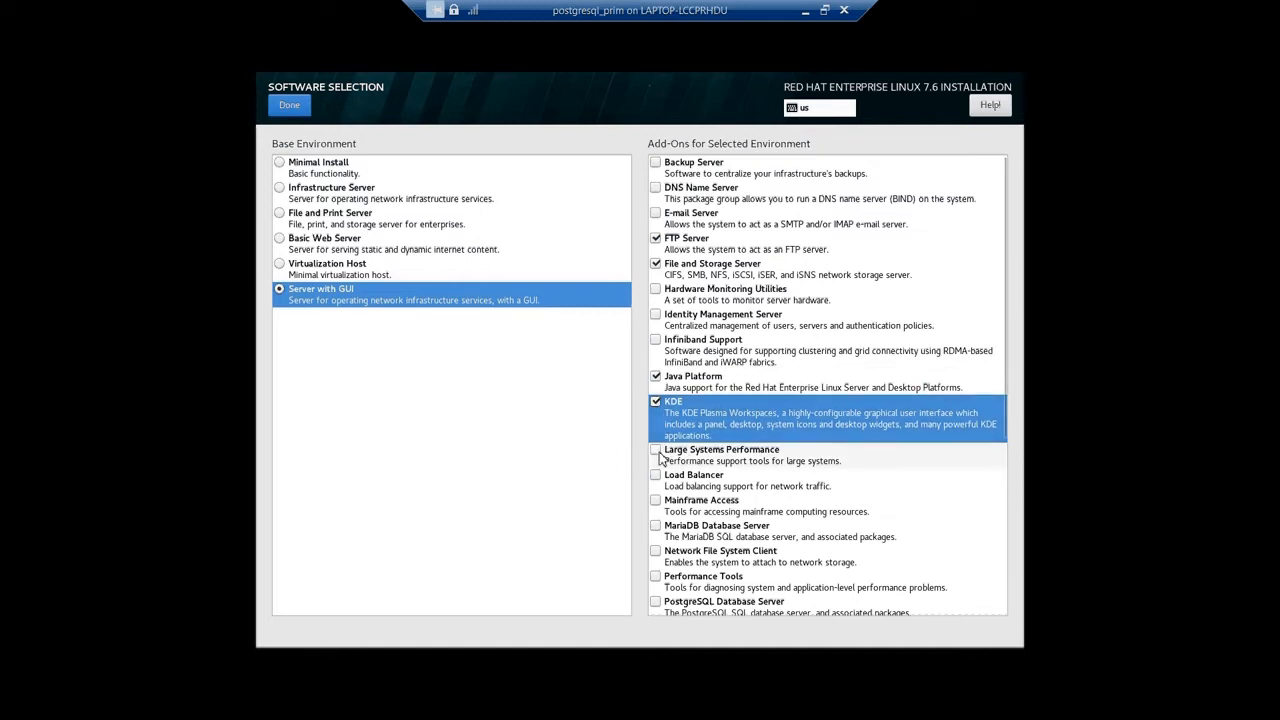
{"action": "left_click", "coordinate": [656, 451]}
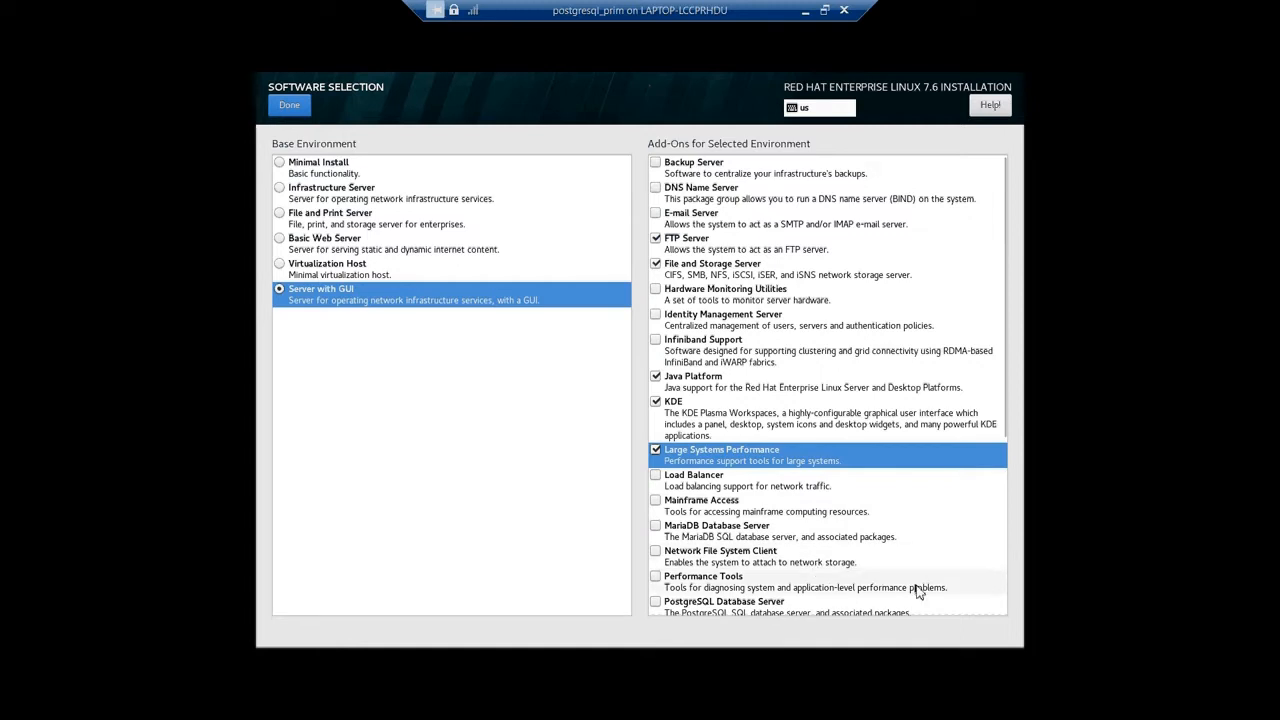
{"action": "left_click", "coordinate": [656, 553]}
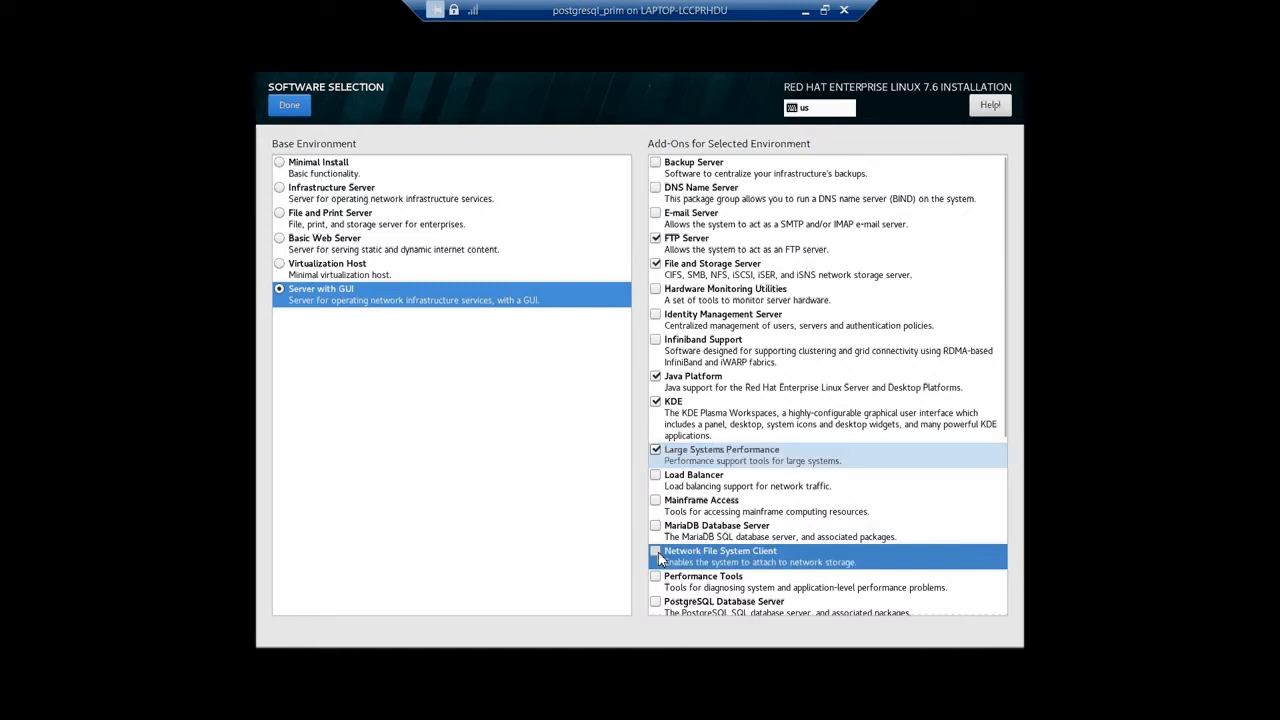
{"action": "left_click", "coordinate": [656, 553]}
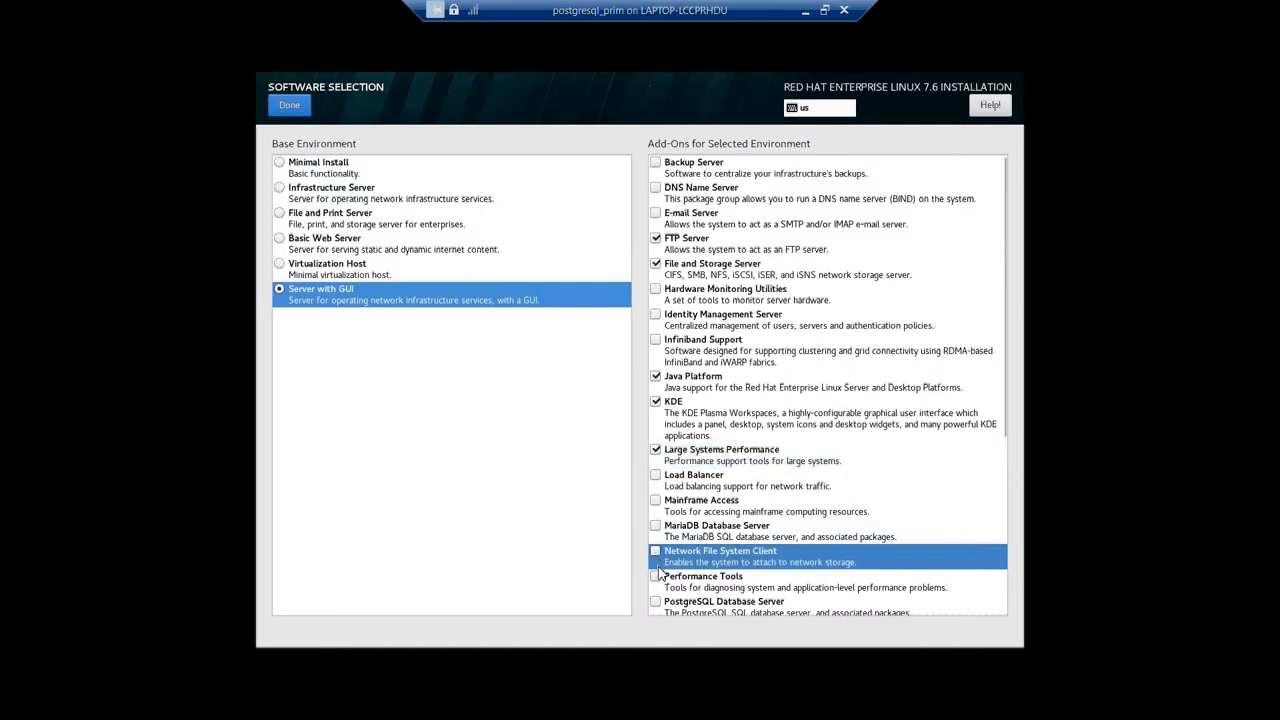
{"action": "left_click", "coordinate": [656, 553]}
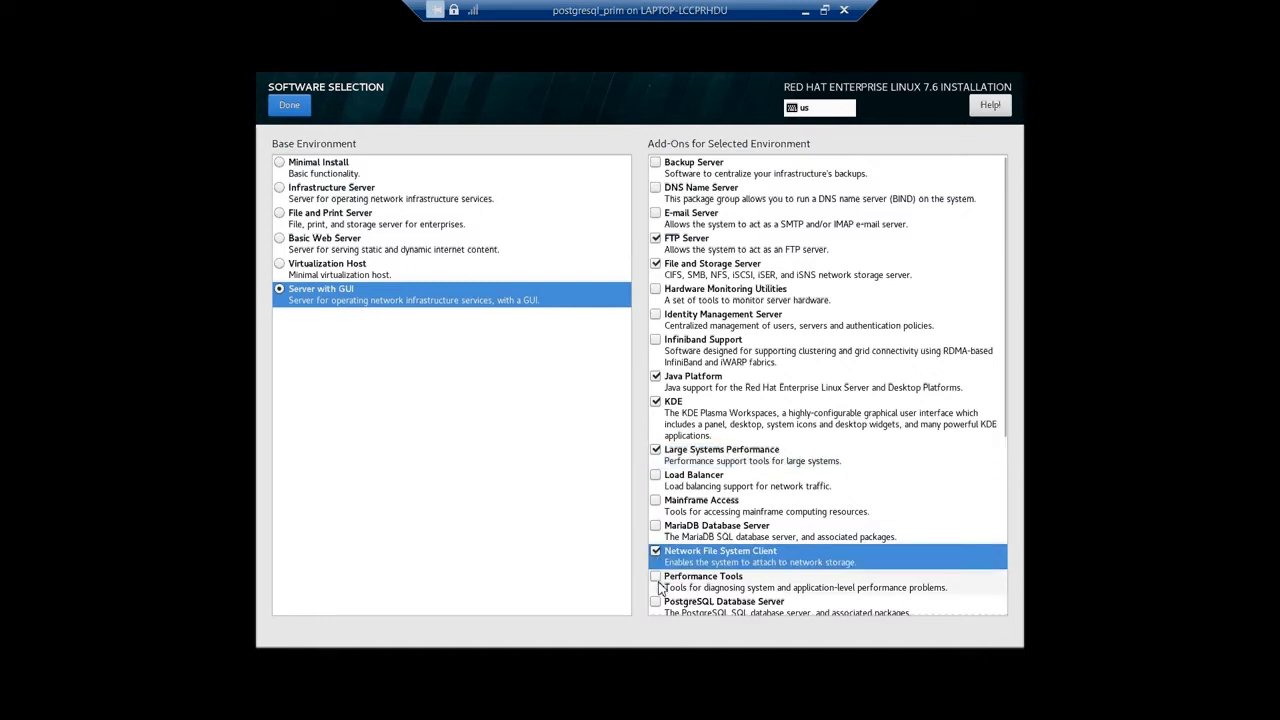
{"action": "left_click", "coordinate": [656, 578]}
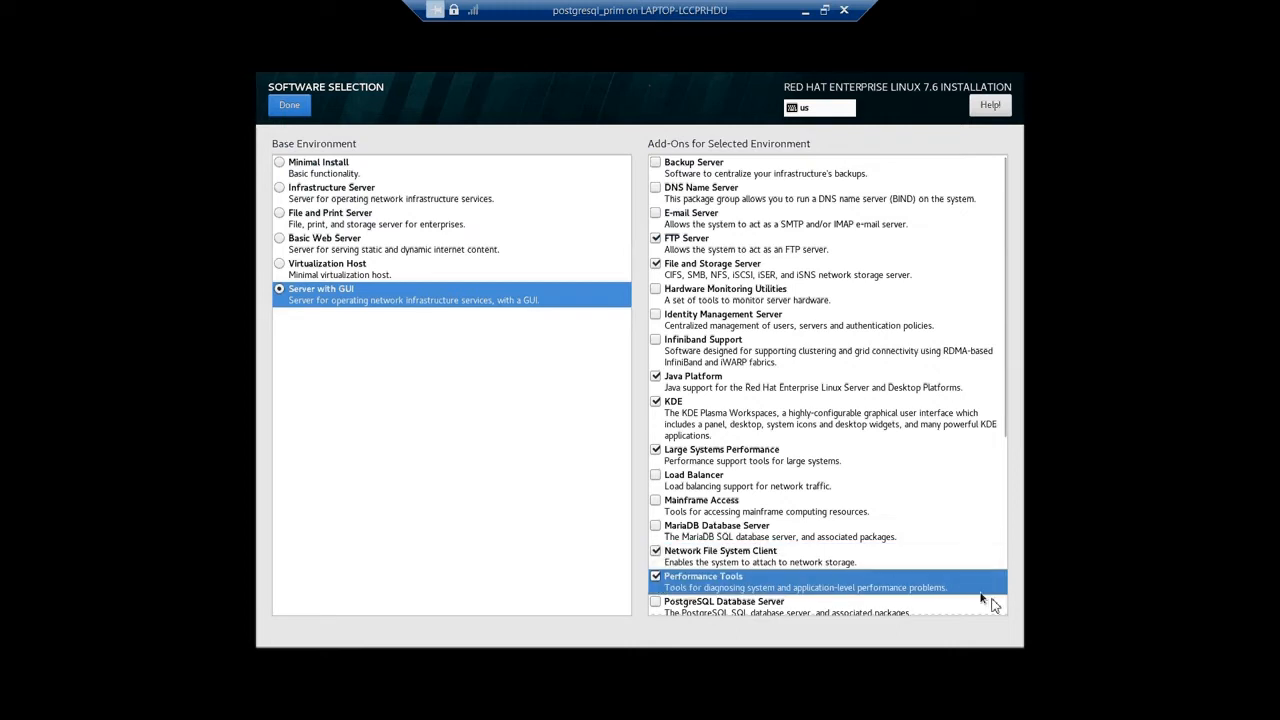
Enable the Virtualization Tools, Compatibility Libraries, Development Tools, Security Tools and System Administration Tools add-ons.
{"action": "left_click", "coordinate": [1002, 455]}
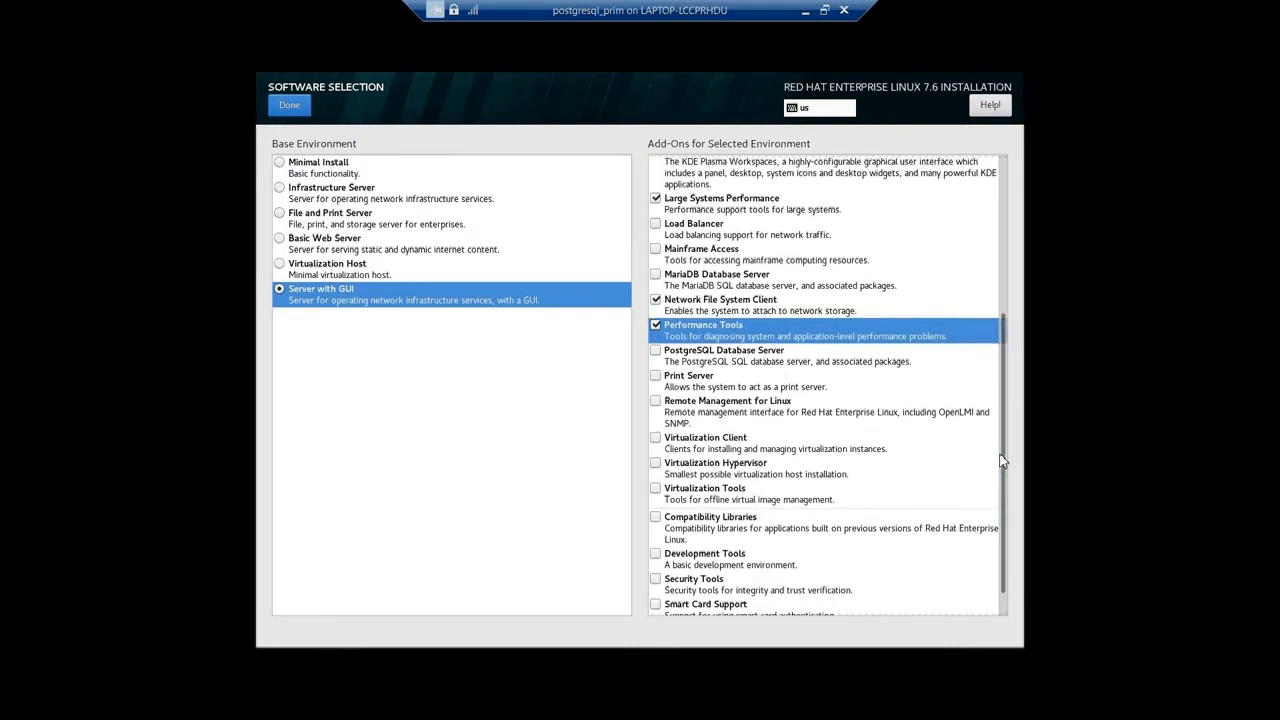
{"action": "left_click", "coordinate": [655, 490]}
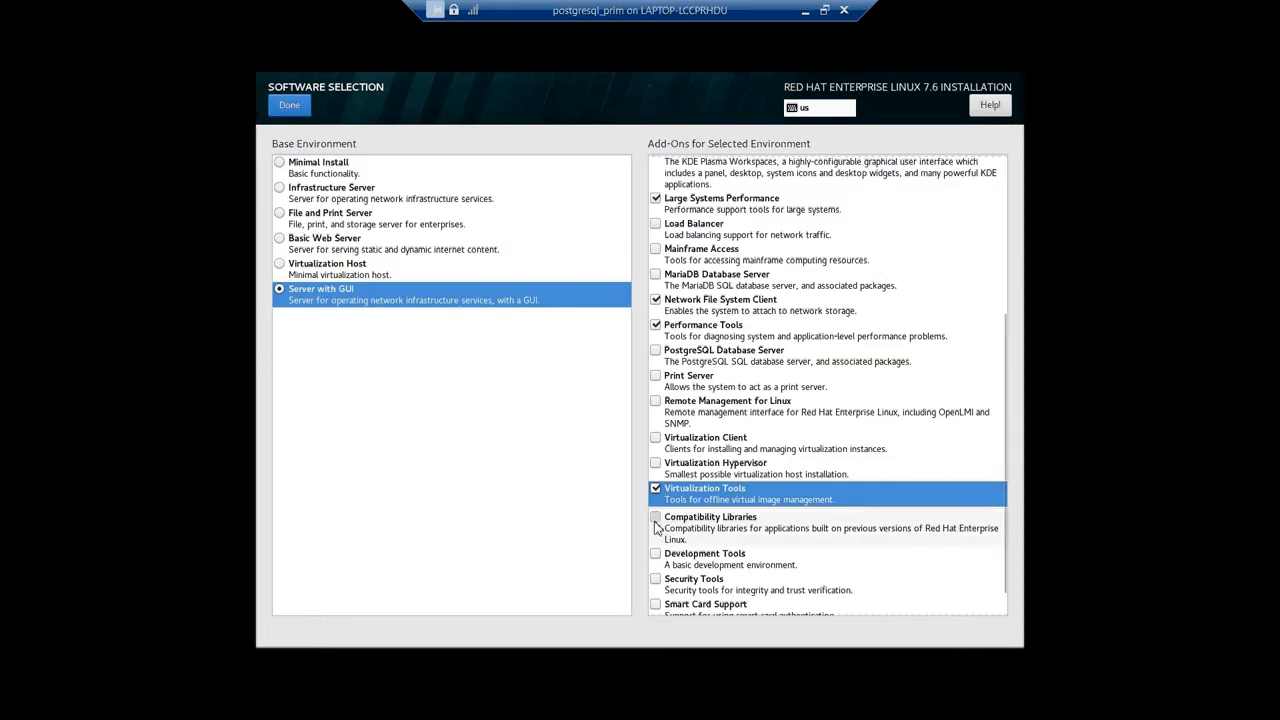
{"action": "left_click", "coordinate": [655, 519]}
{"action": "left_click", "coordinate": [655, 556]}
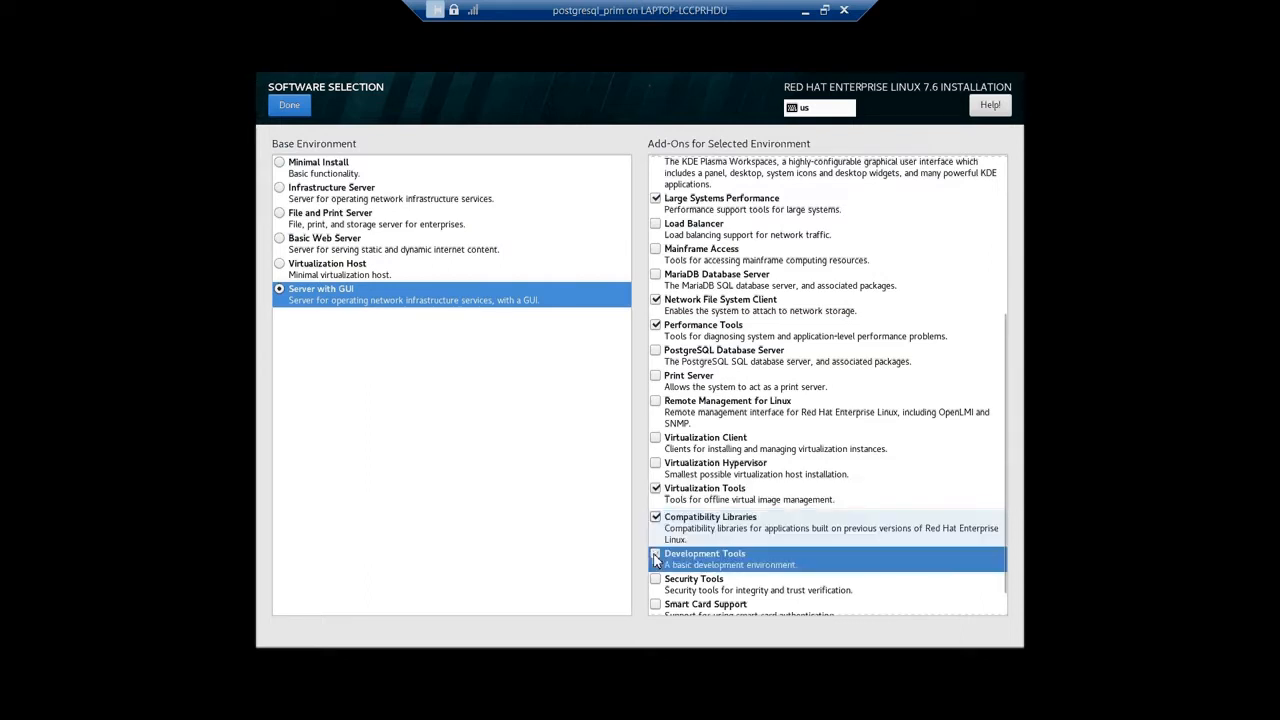
{"action": "left_click", "coordinate": [655, 583]}
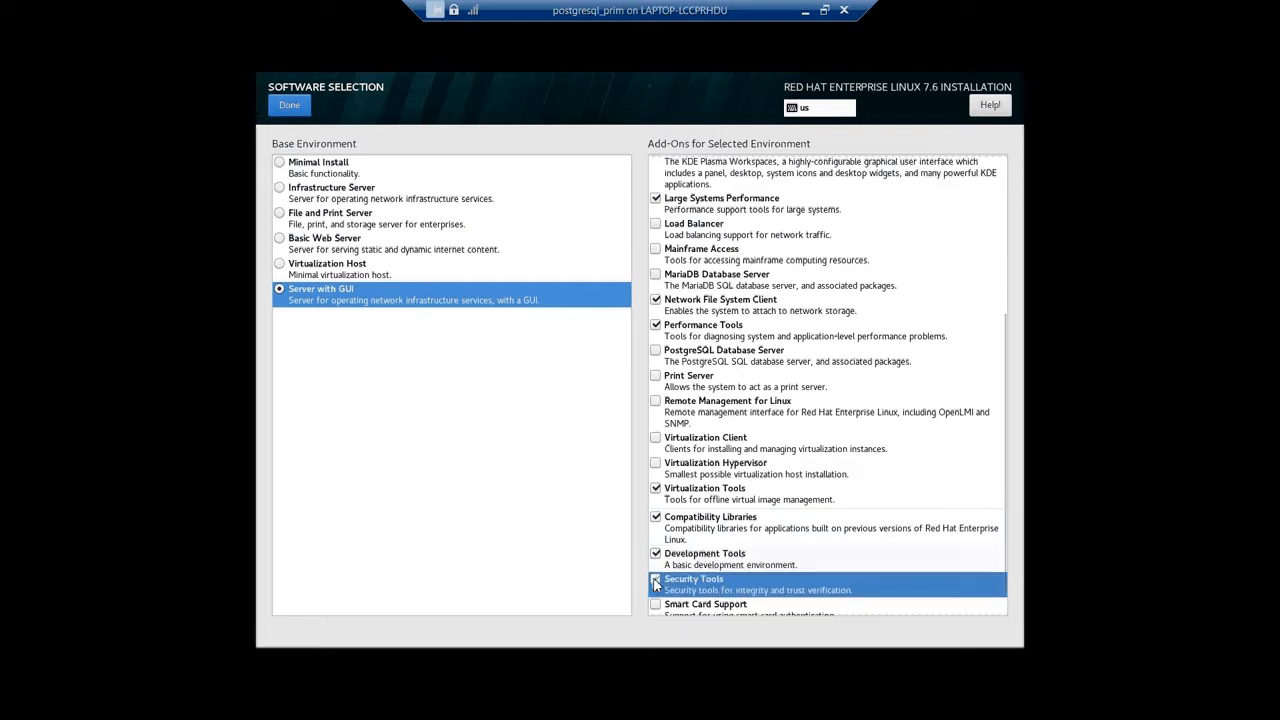
{"action": "scroll", "coordinate": [1005, 610], "scroll_direction": "down", "scroll_amount": 1}
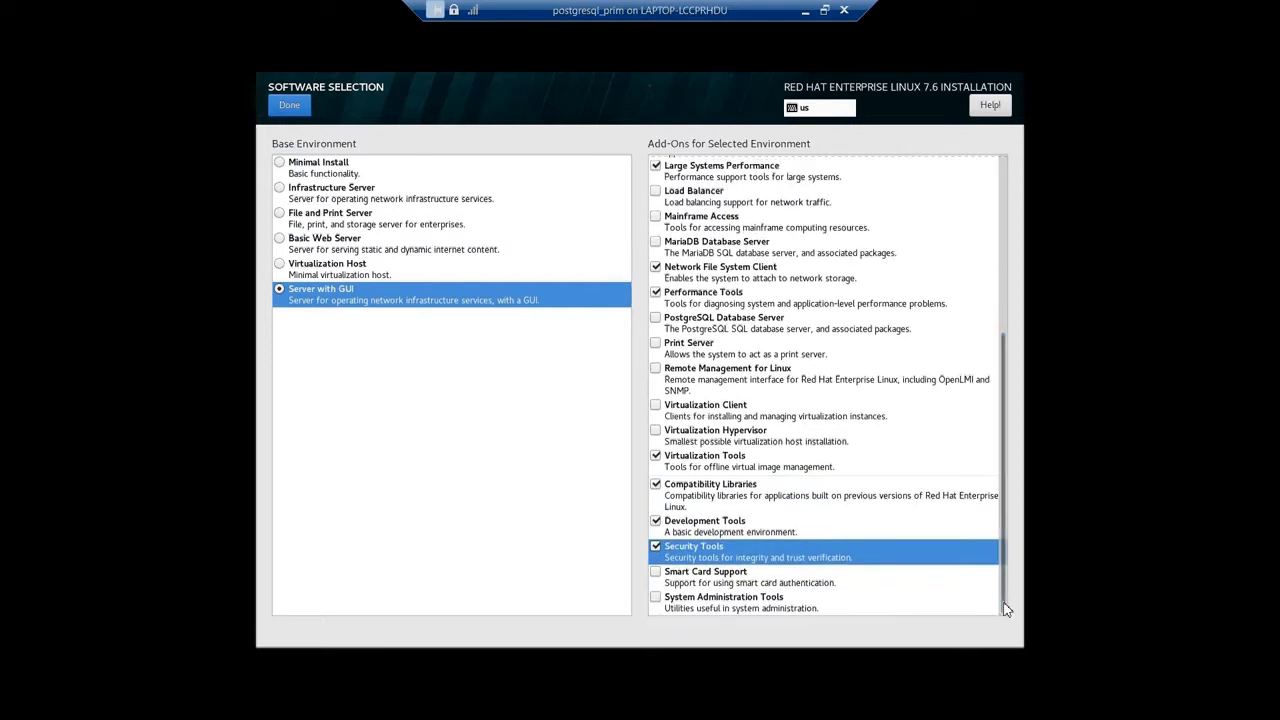
{"action": "left_click", "coordinate": [656, 597]}
{"action": "left_click", "coordinate": [656, 597]}
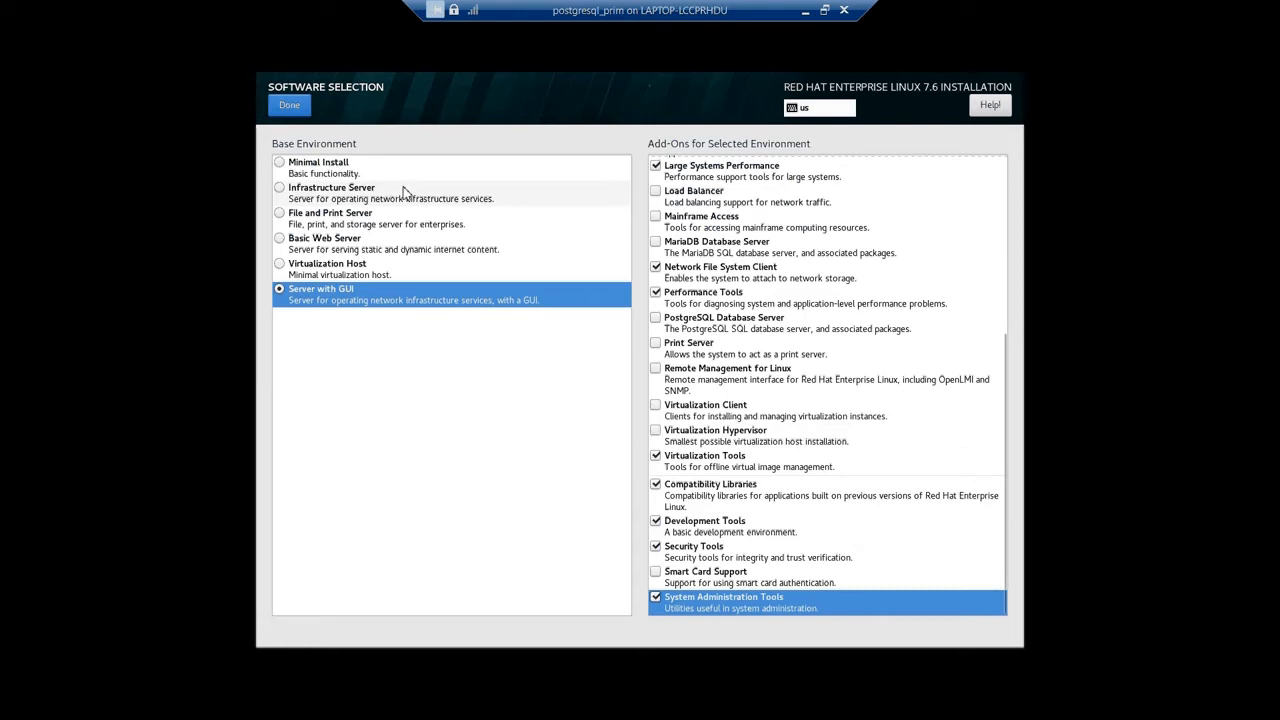
Confirm the software selection and begin the installation.
{"action": "left_click", "coordinate": [286, 108]}
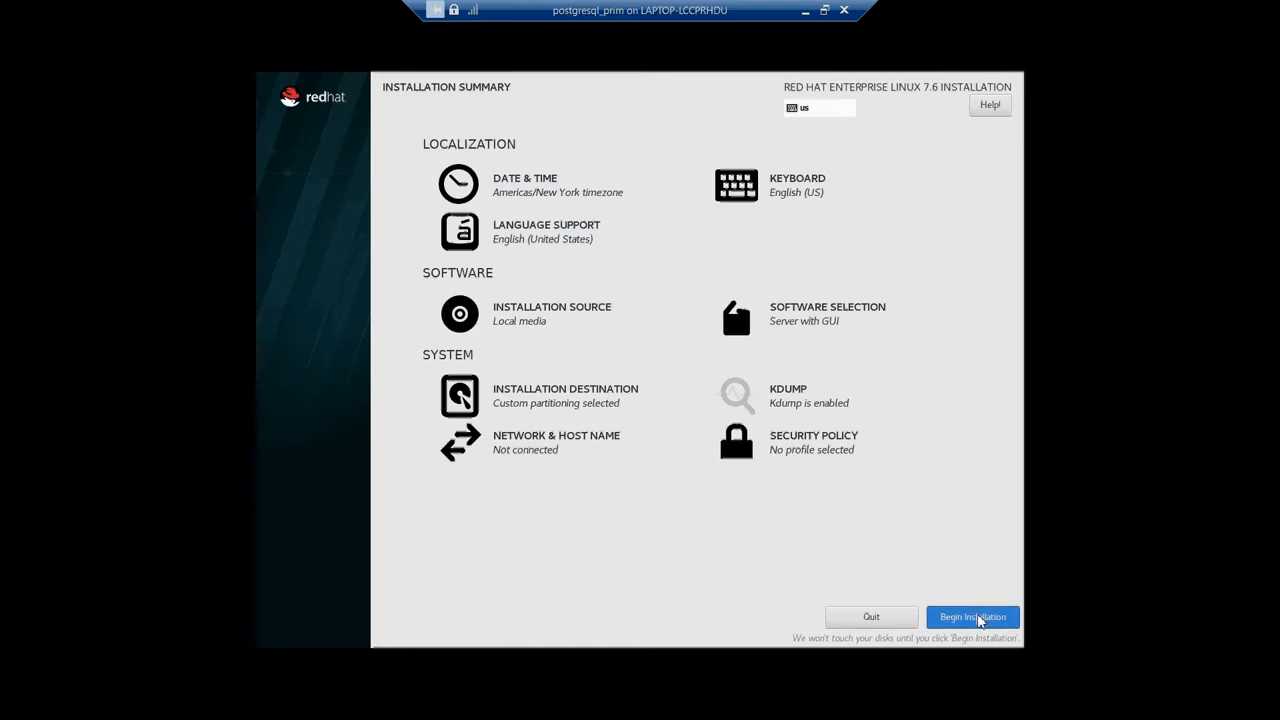
{"action": "left_click", "coordinate": [972, 617]}
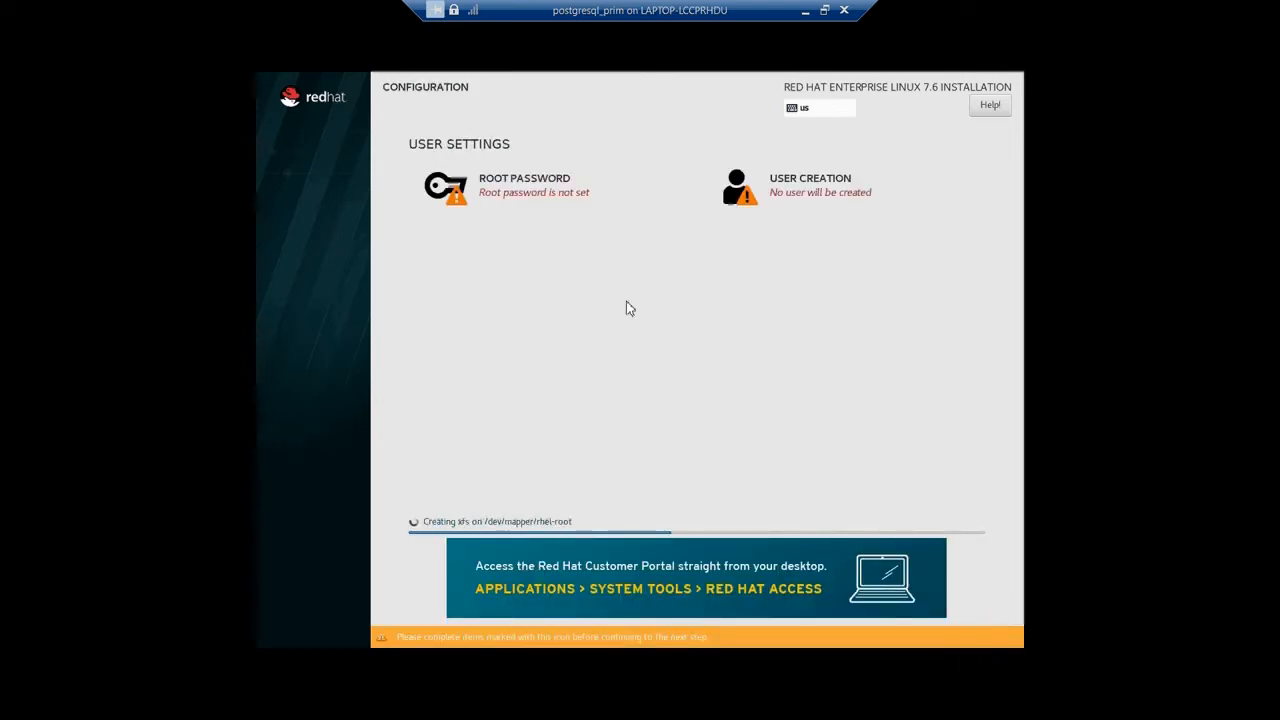
Set and confirm the root account password, accepting the weak password warning.
{"action": "left_click", "coordinate": [516, 188]}
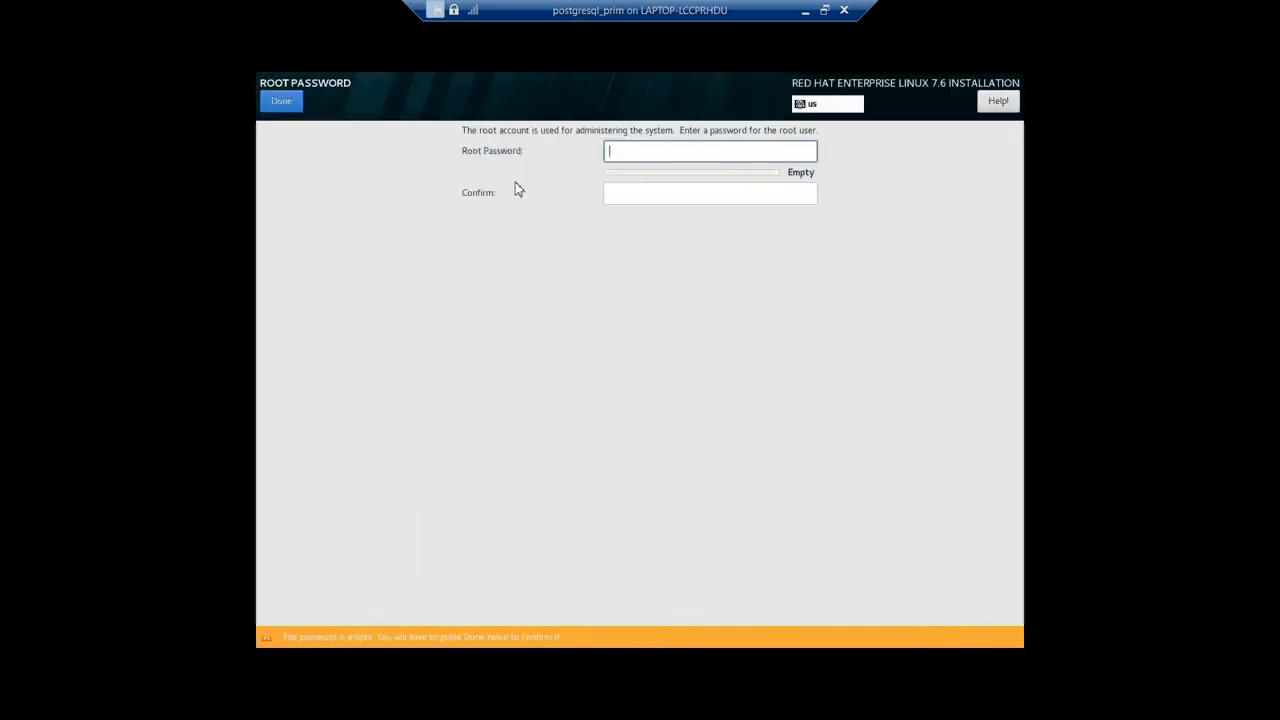
{"action": "type", "text": "root"}
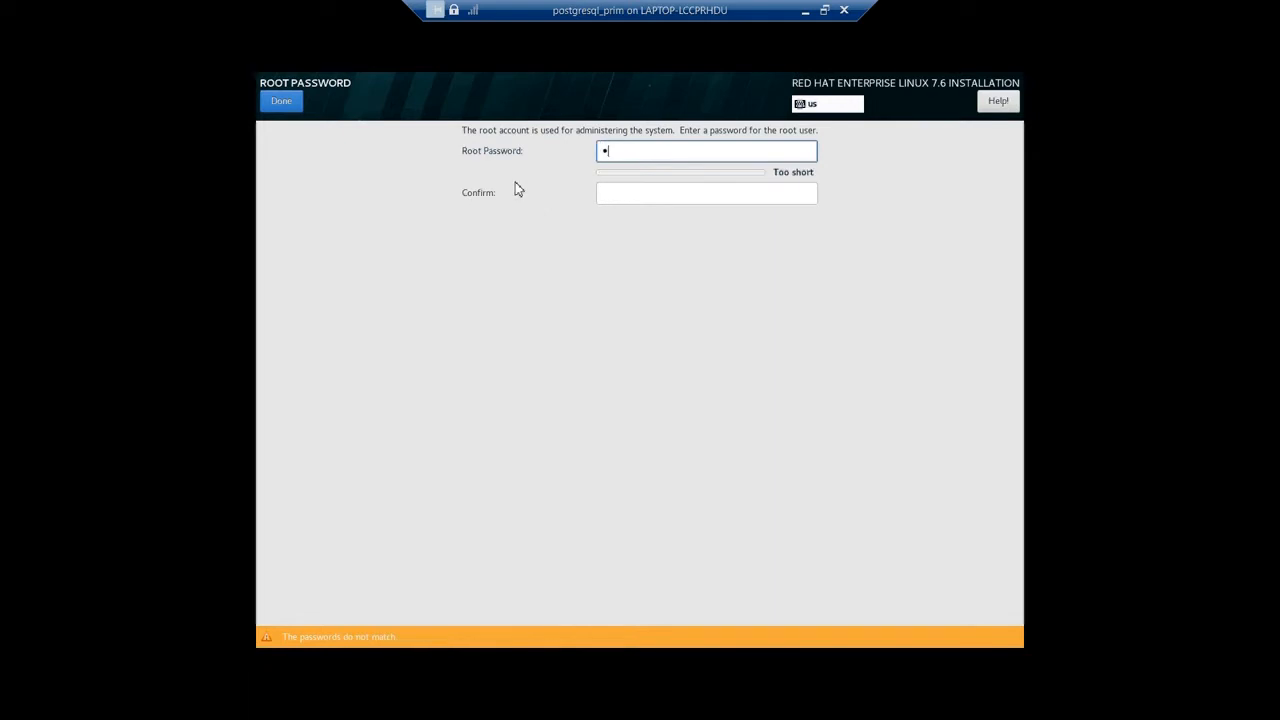
{"action": "type", "text": "1234"}
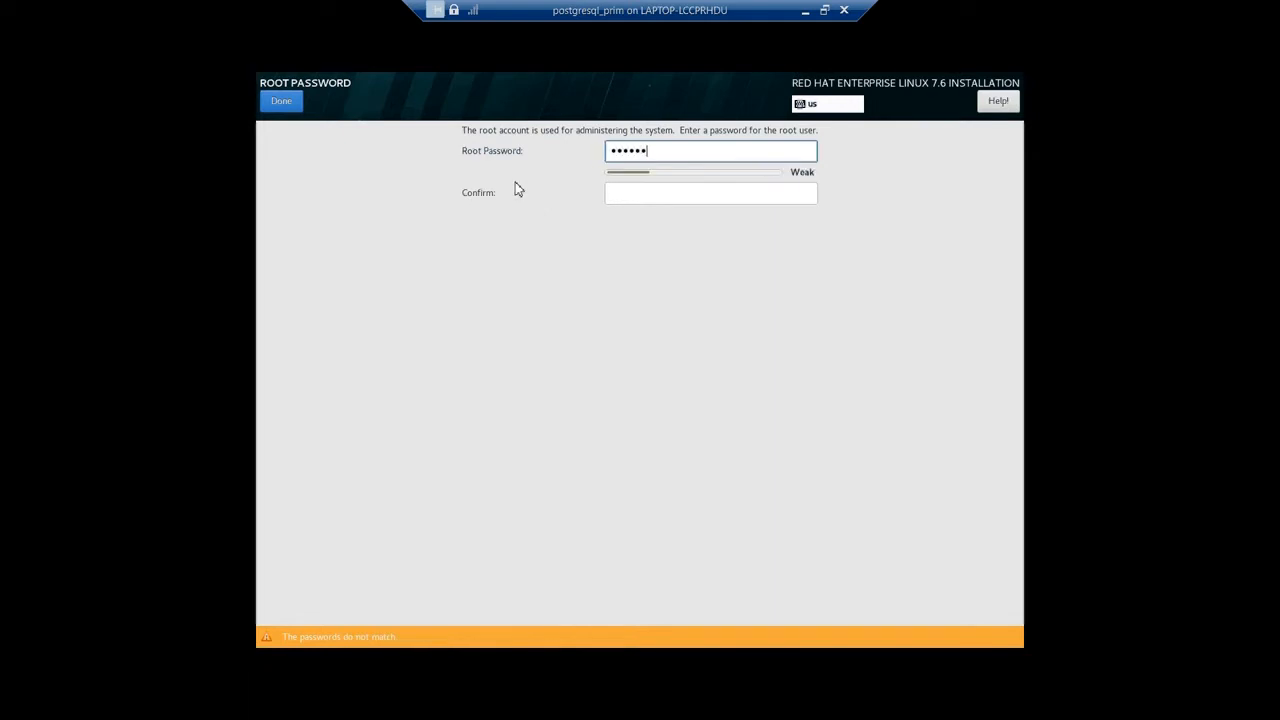
{"action": "key", "text": "Tab"}
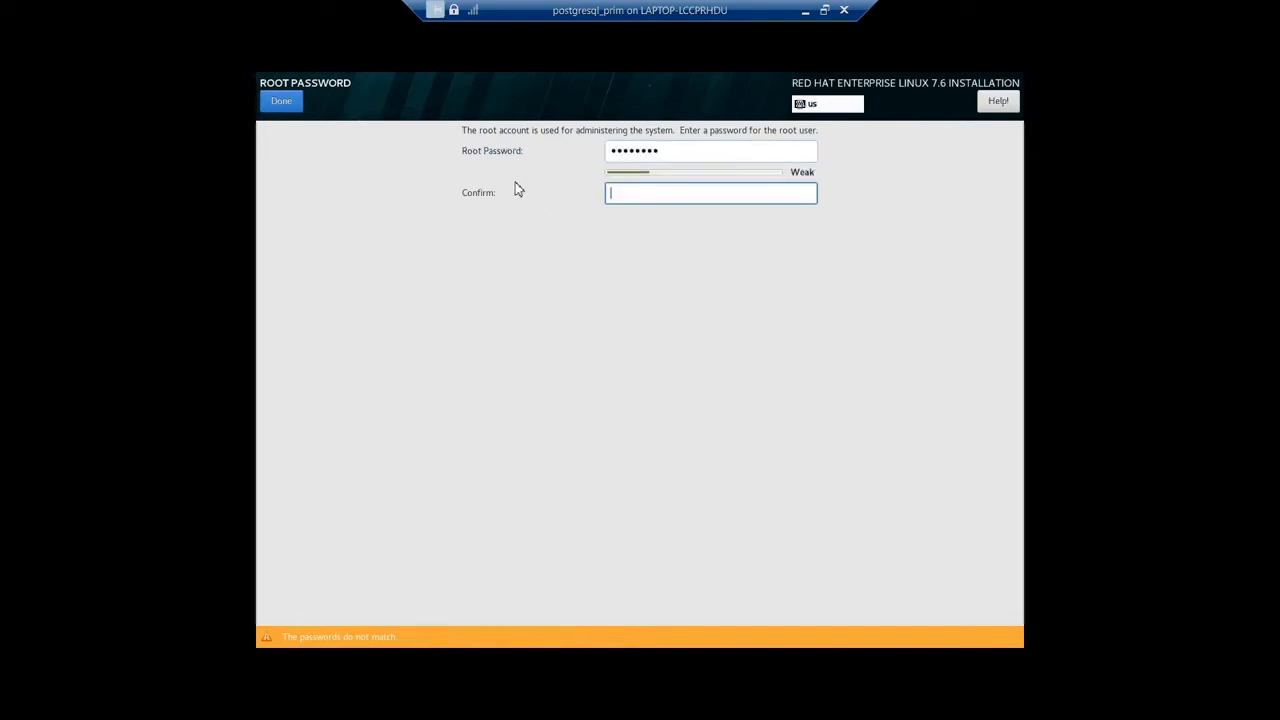
{"action": "type", "text": "root1234"}
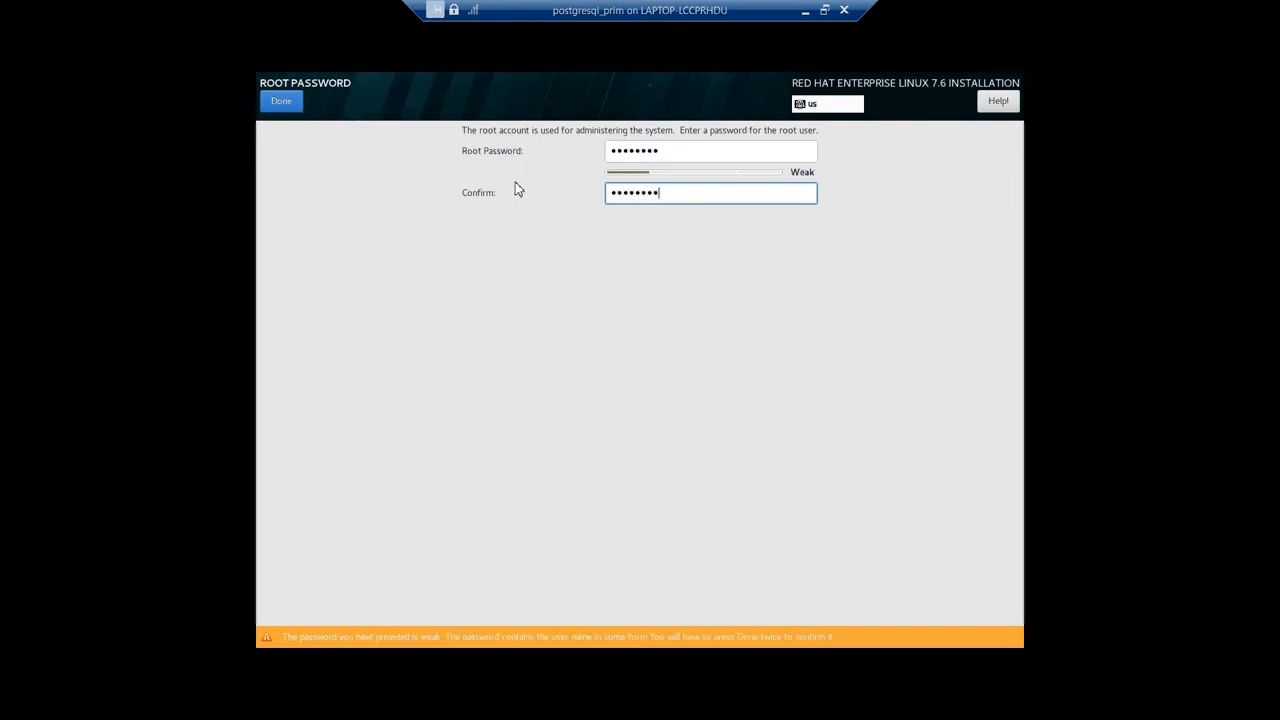
{"action": "left_click", "coordinate": [280, 102]}
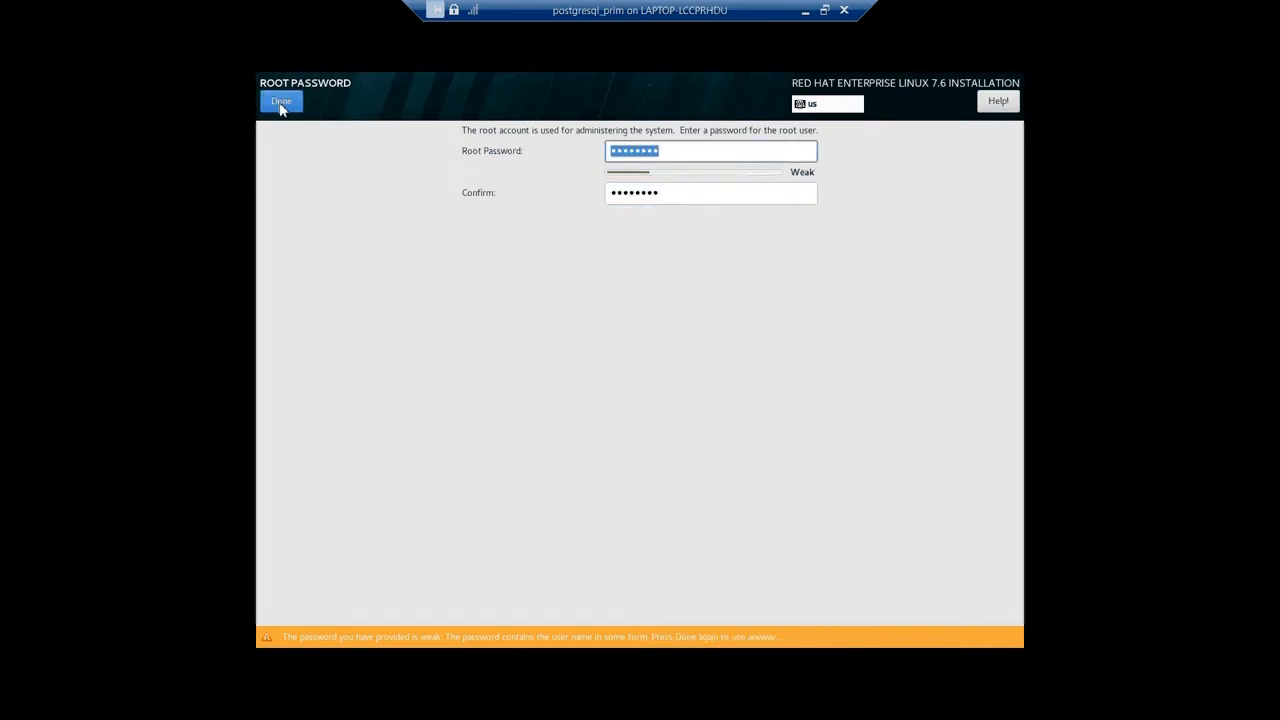
{"action": "left_click", "coordinate": [281, 104]}
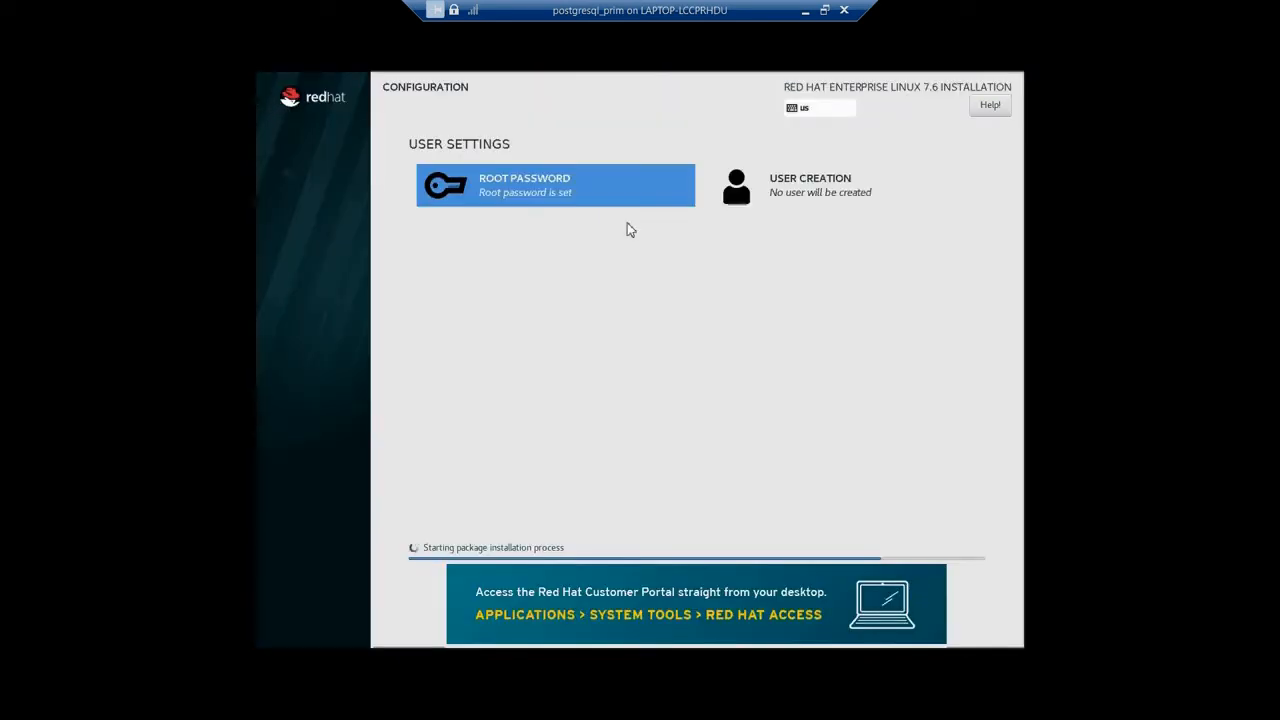
Start creating a user by entering the user's full name, a password and its confirmation.
{"action": "left_click", "coordinate": [757, 203]}
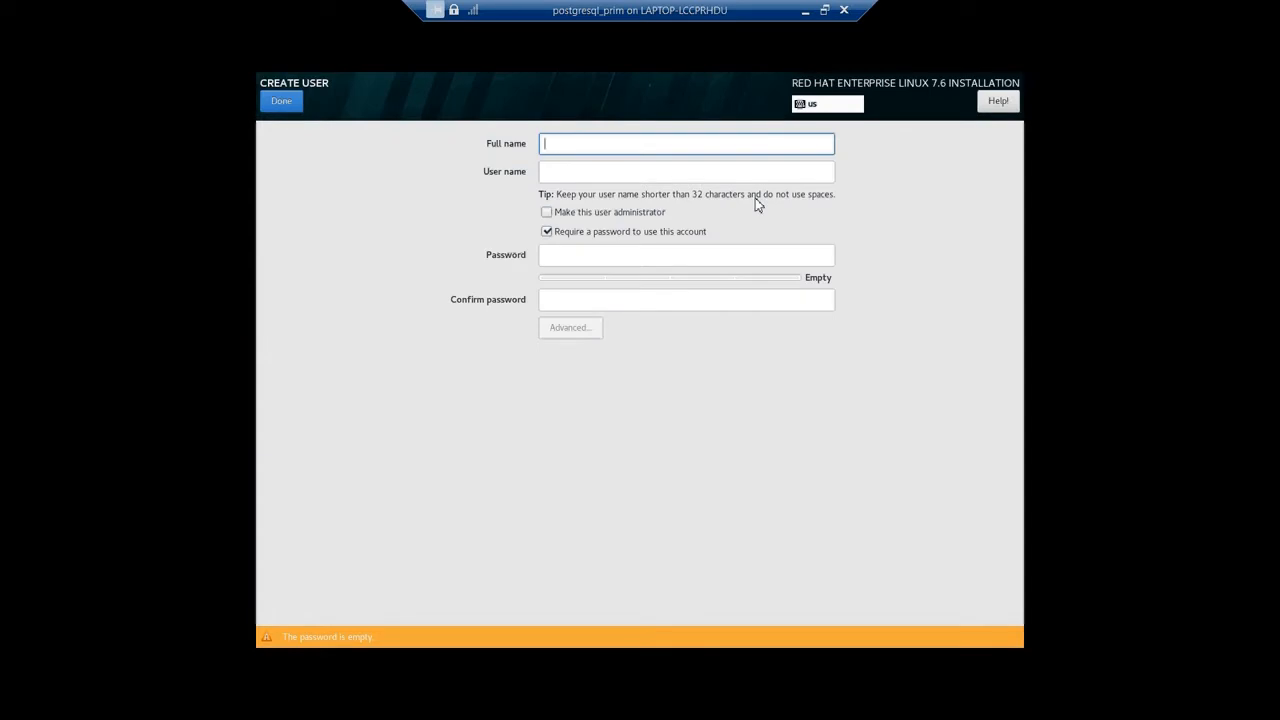
{"action": "type", "text": "susan"}
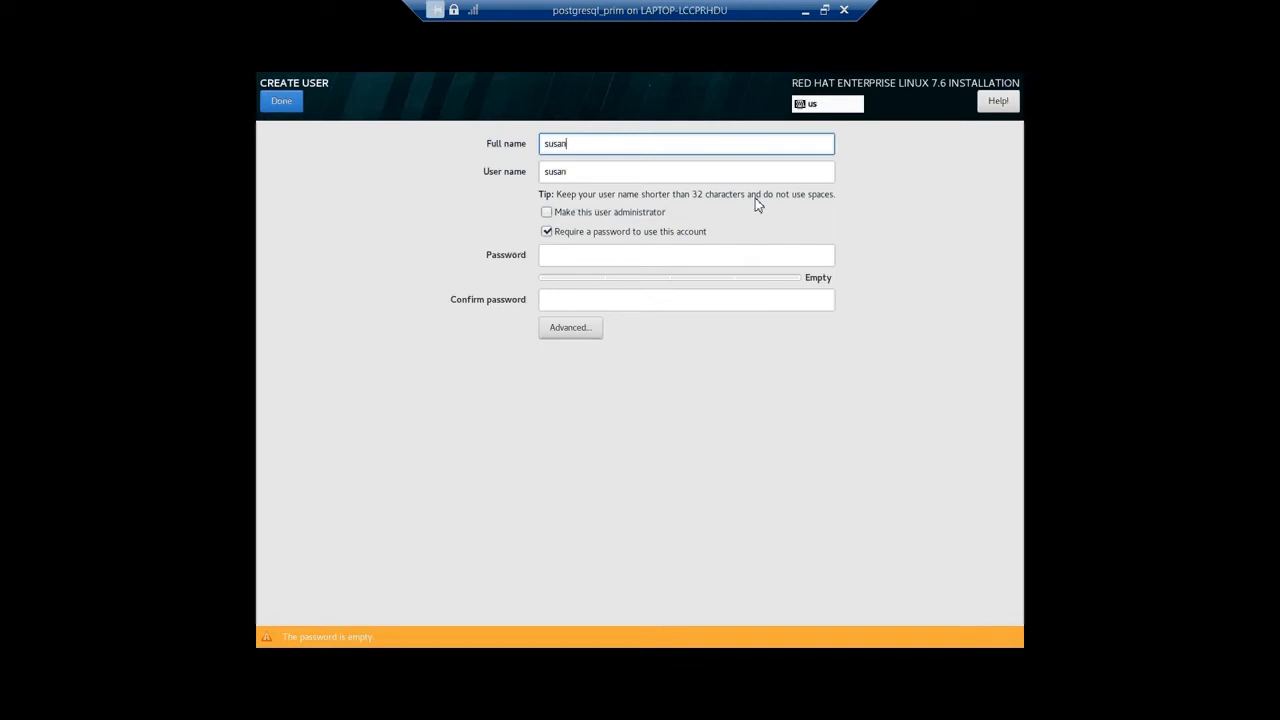
{"action": "key", "text": "Tab"}
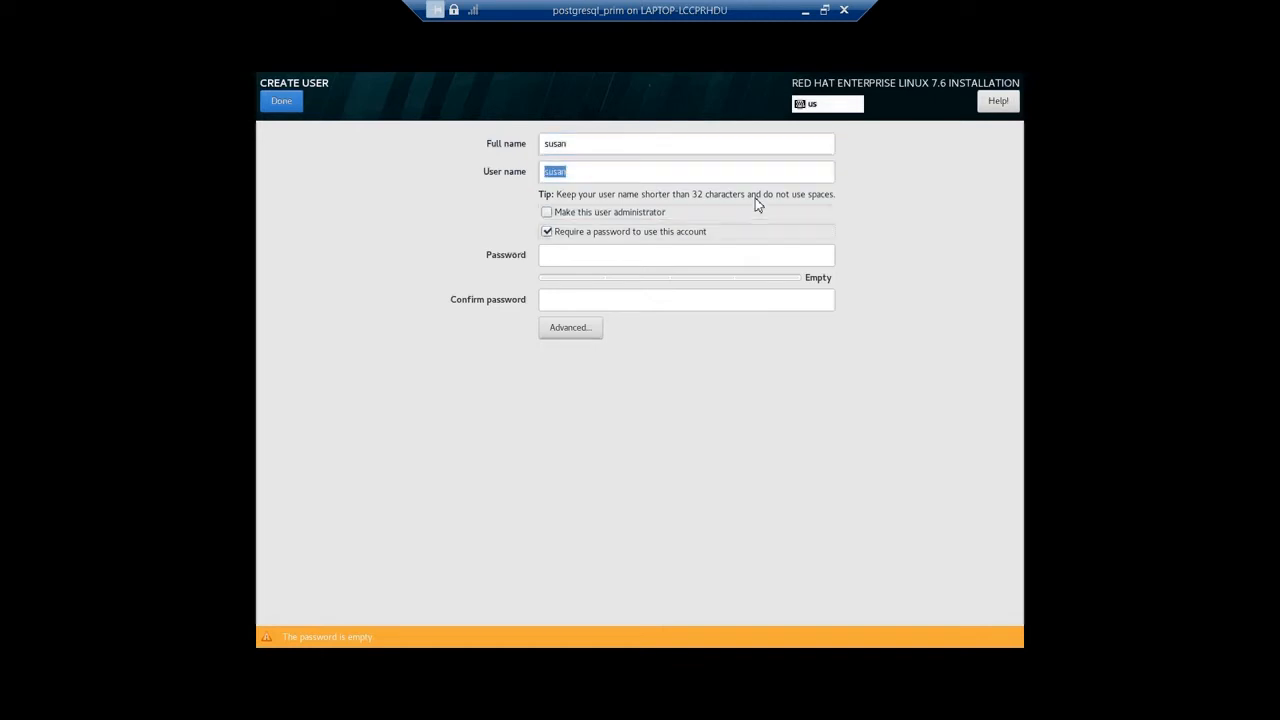
{"action": "key", "text": "Tab"}
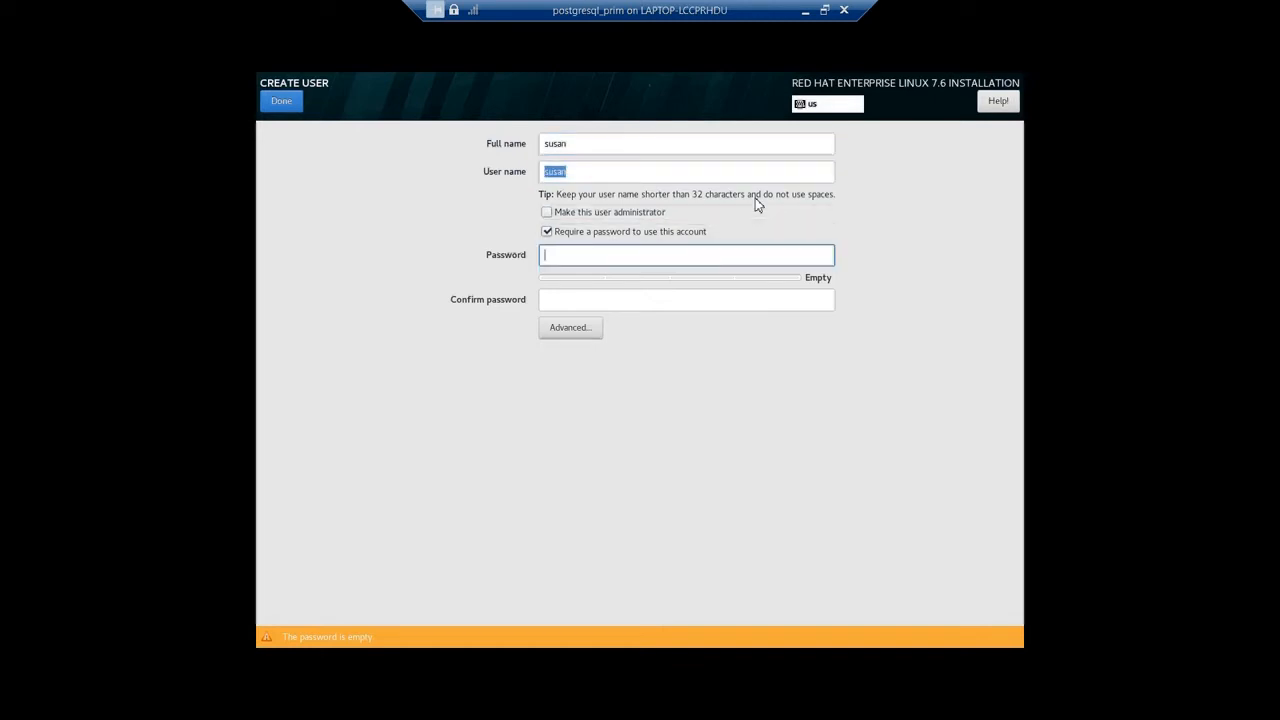
{"action": "type", "text": "•••••••••"}
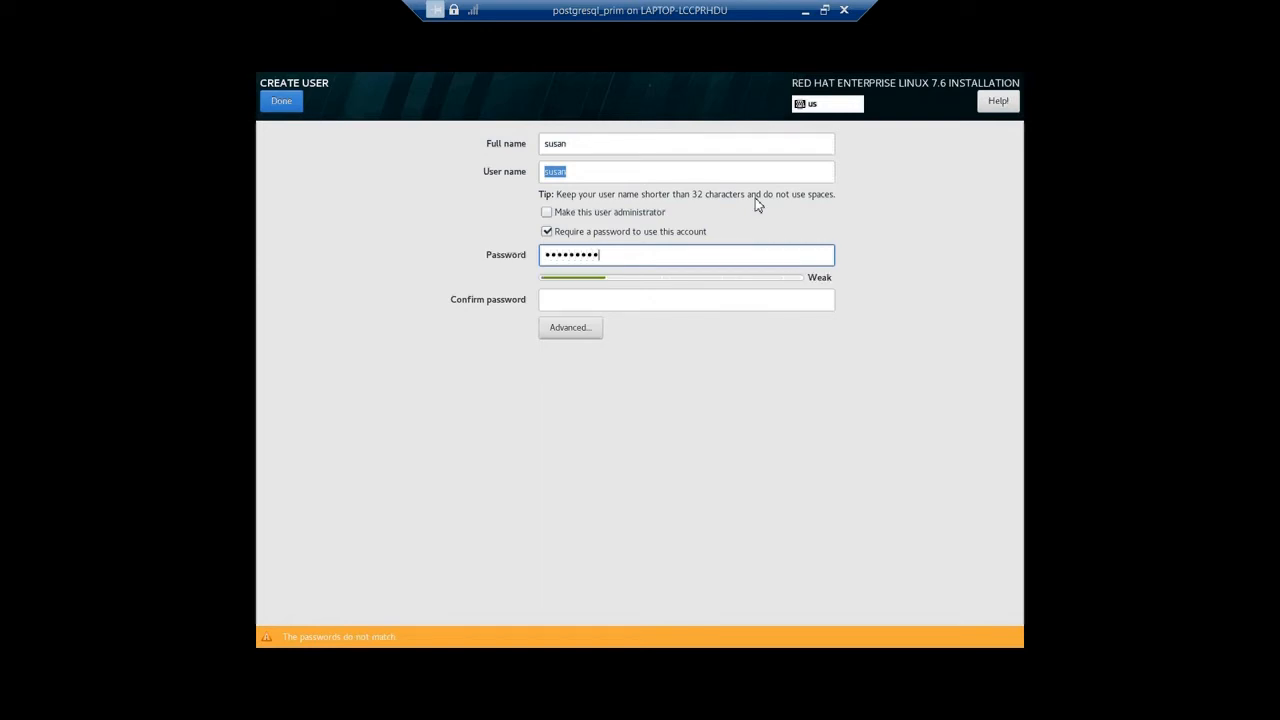
{"action": "key", "text": "Tab"}
{"action": "type", "text": "•••••"}
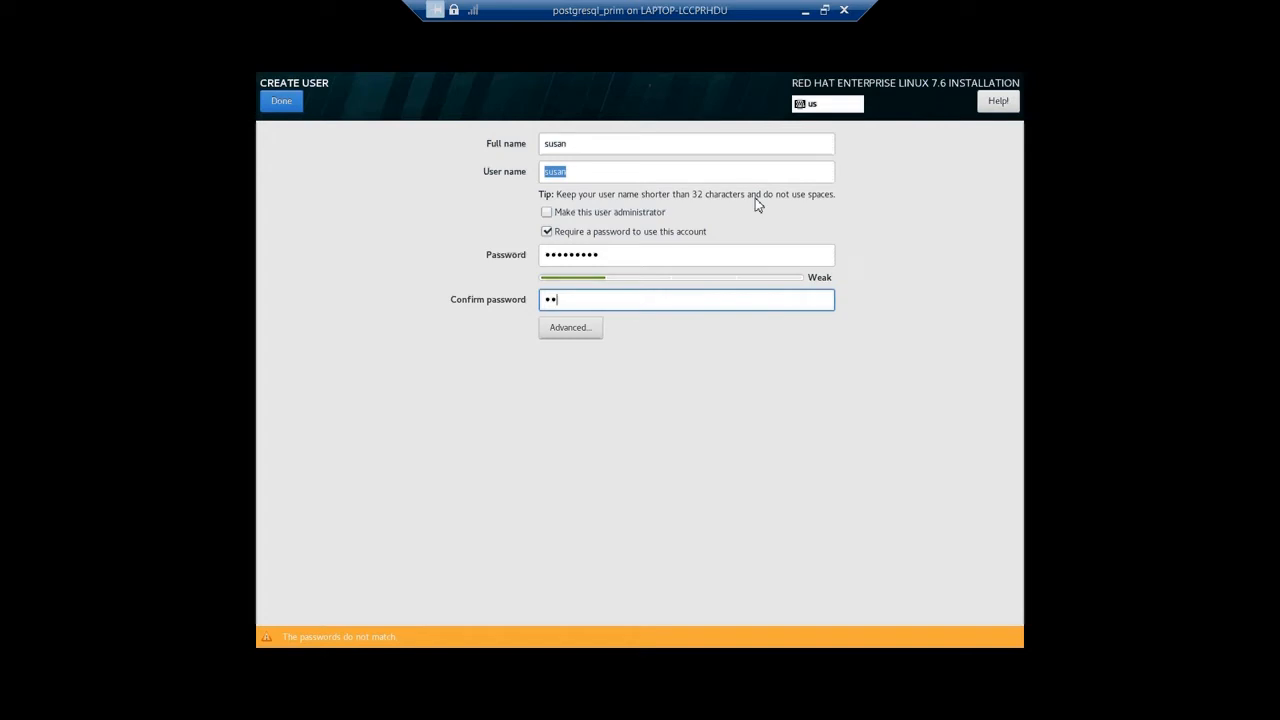
{"action": "type", "text": "••••"}
Make the user an administrator and try to finish the user creation.
{"action": "left_click", "coordinate": [547, 213]}
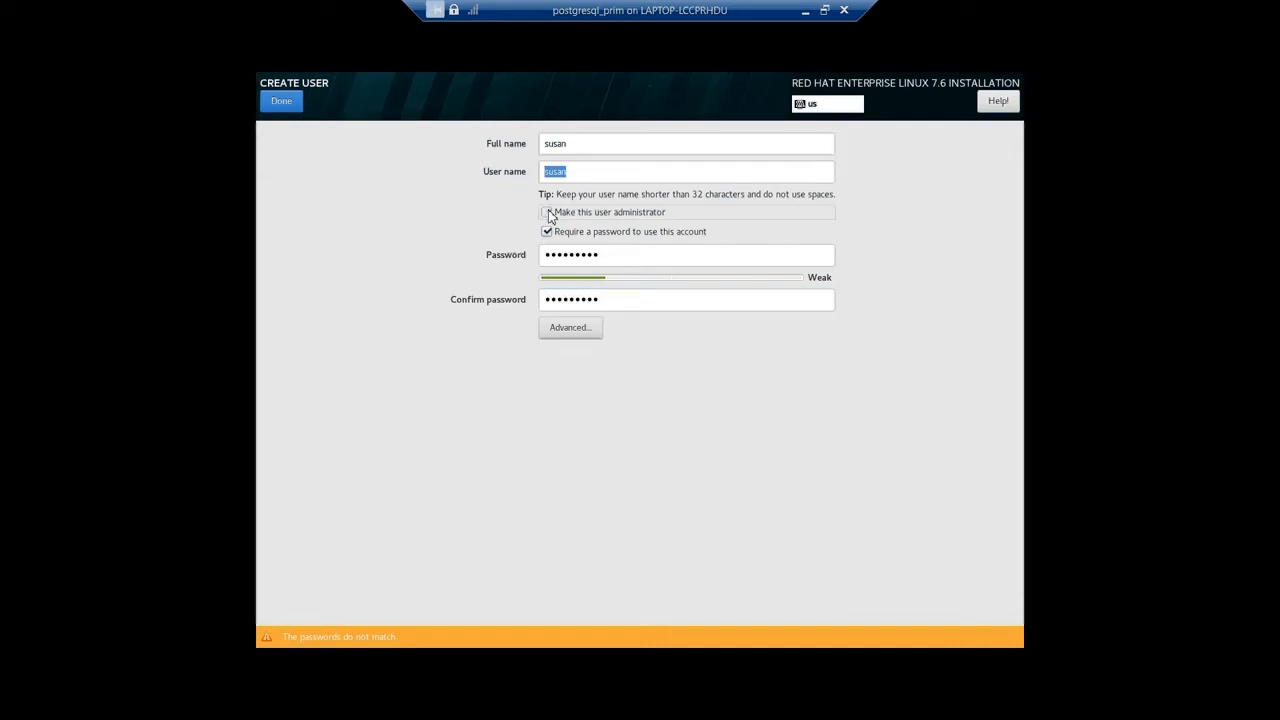
{"action": "left_click", "coordinate": [277, 106]}
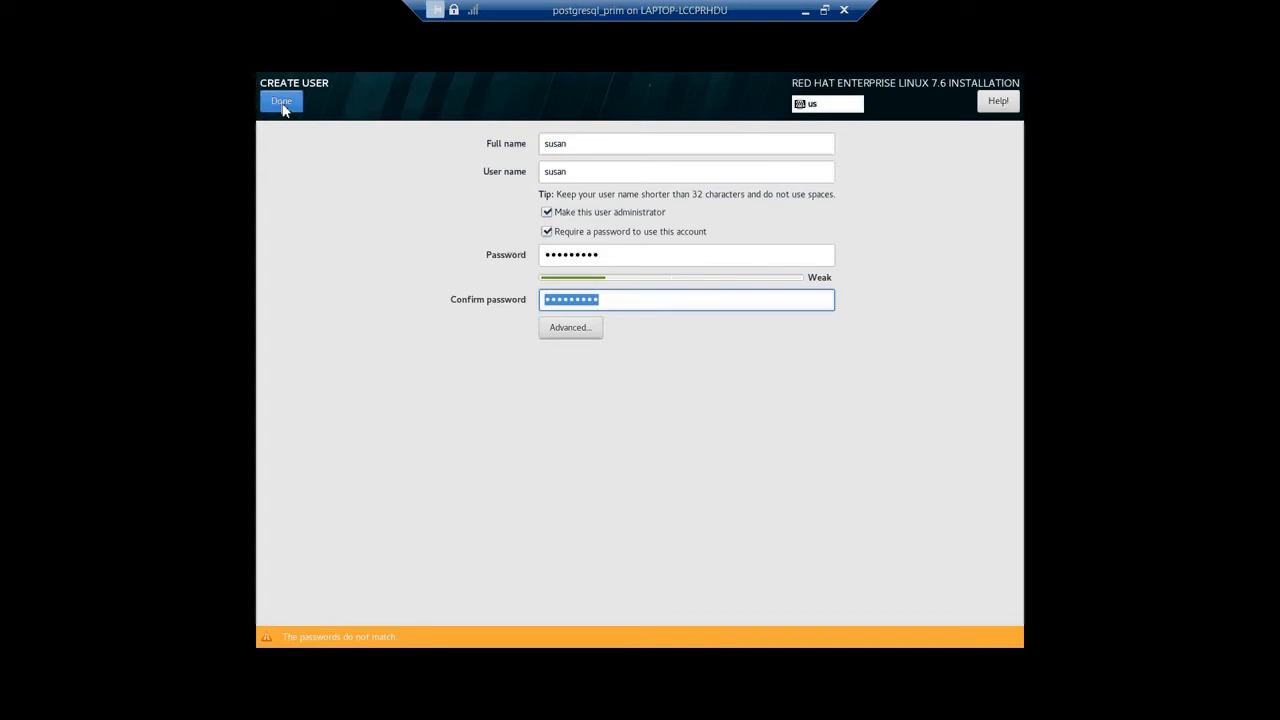
Re-enter the password confirmation for the new user and try to finish creating the user.
{"action": "type", "text": "•••••••••"}
{"action": "left_click", "coordinate": [280, 104]}
Retype the user's password so that it matches its confirmation.
{"action": "left_click", "coordinate": [612, 256]}
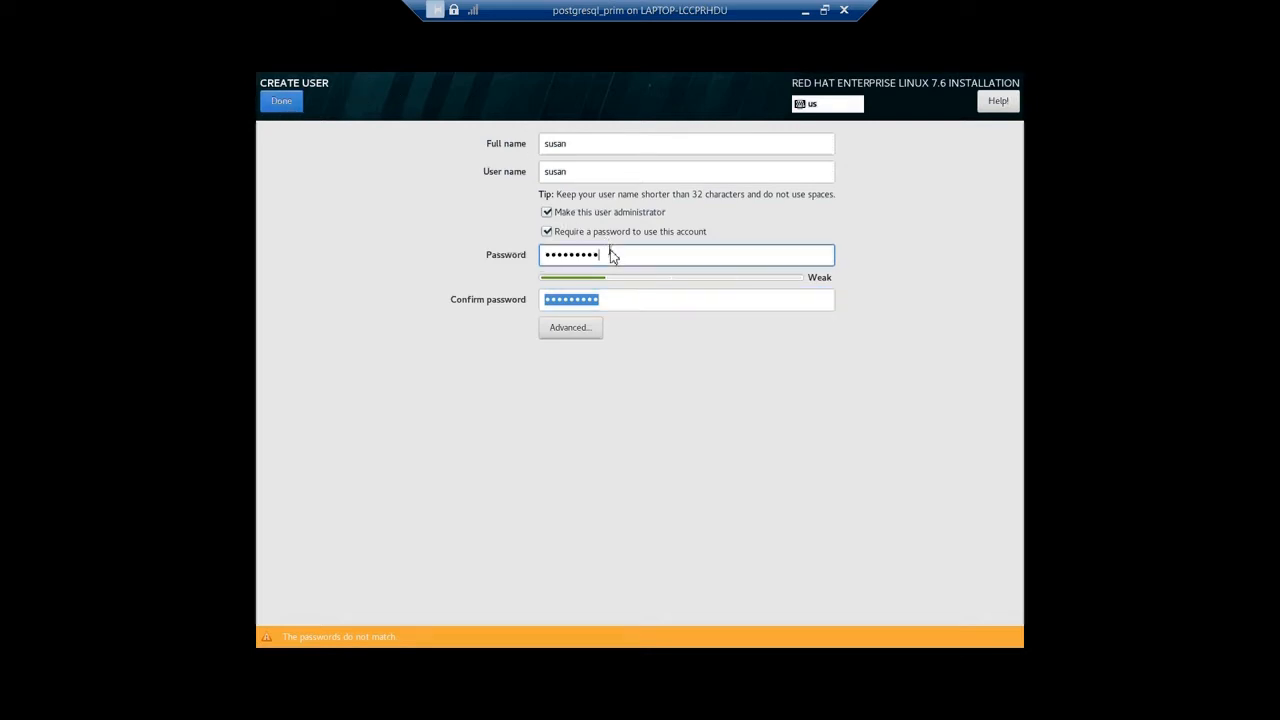
{"action": "key", "text": "BackSpace"}
{"action": "key", "text": "BackSpace"}
{"action": "key", "text": "BackSpace"}
{"action": "key", "text": "BackSpace"}
{"action": "key", "text": "BackSpace"}
{"action": "key", "text": "BackSpace"}
{"action": "key", "text": "BackSpace"}
{"action": "key", "text": "BackSpace"}
{"action": "key", "text": "BackSpace"}
{"action": "type", "text": "p••••••••"}
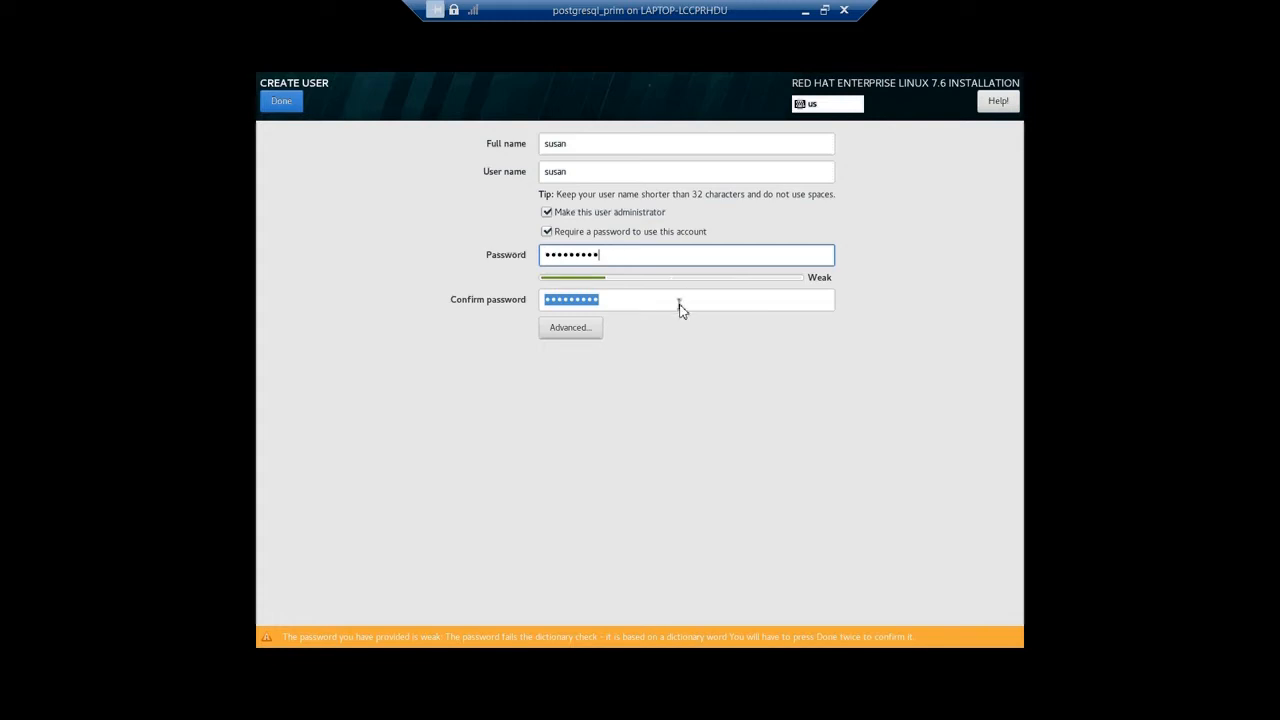
Finish the user creation, accepting the weak password warning, and reboot the installed system.
{"action": "left_click", "coordinate": [284, 103]}
{"action": "left_click", "coordinate": [284, 103]}
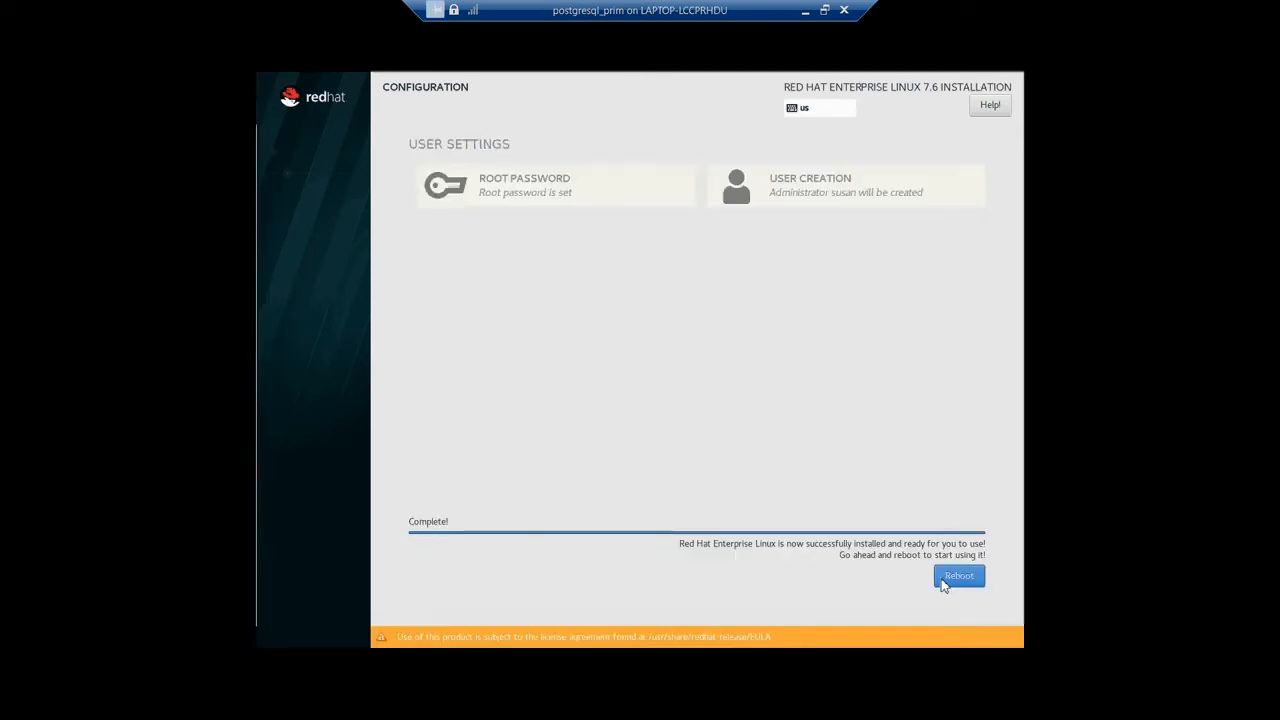
{"action": "left_click", "coordinate": [958, 576]}
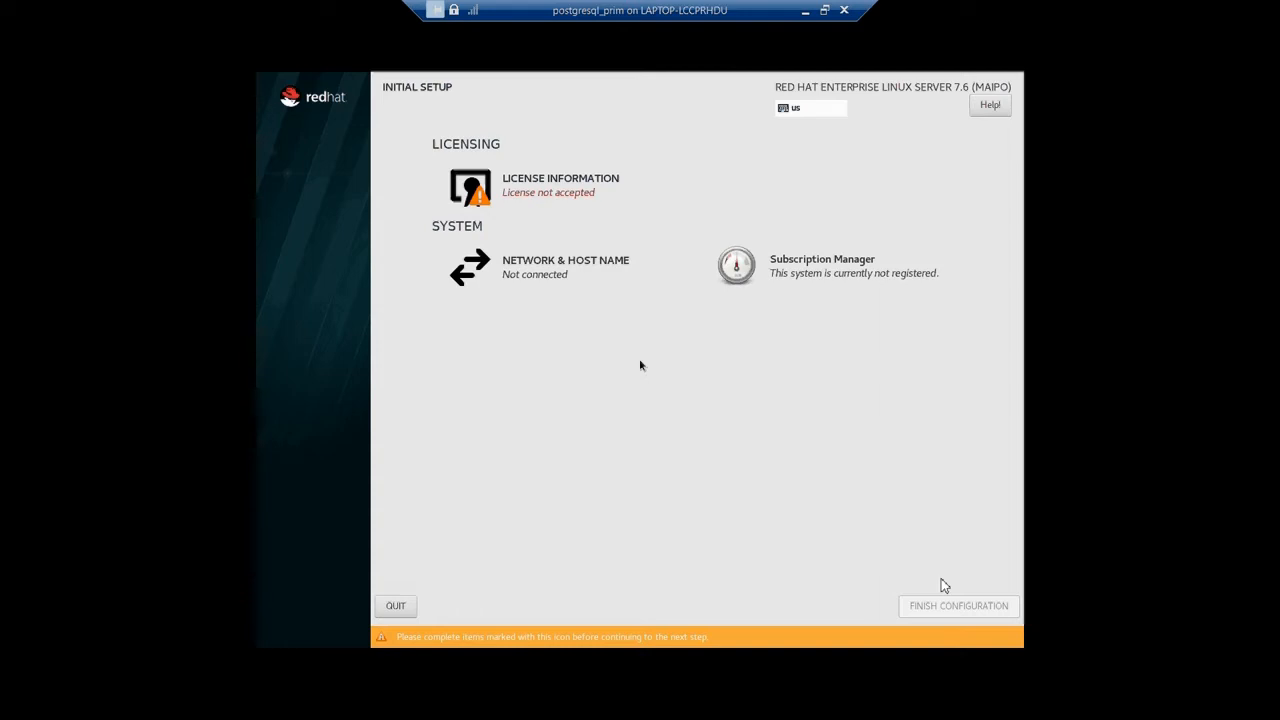
Open the license information and accept the license agreement.
{"action": "left_click", "coordinate": [565, 194]}
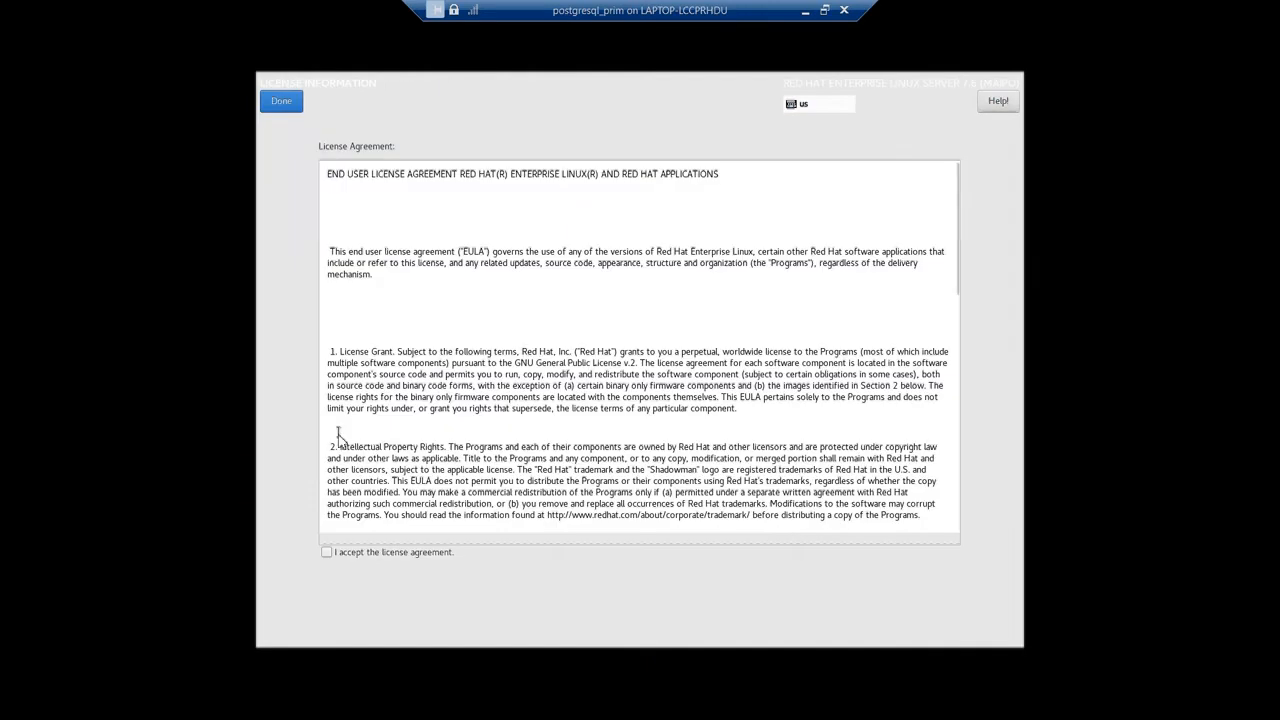
{"action": "left_click", "coordinate": [329, 557]}
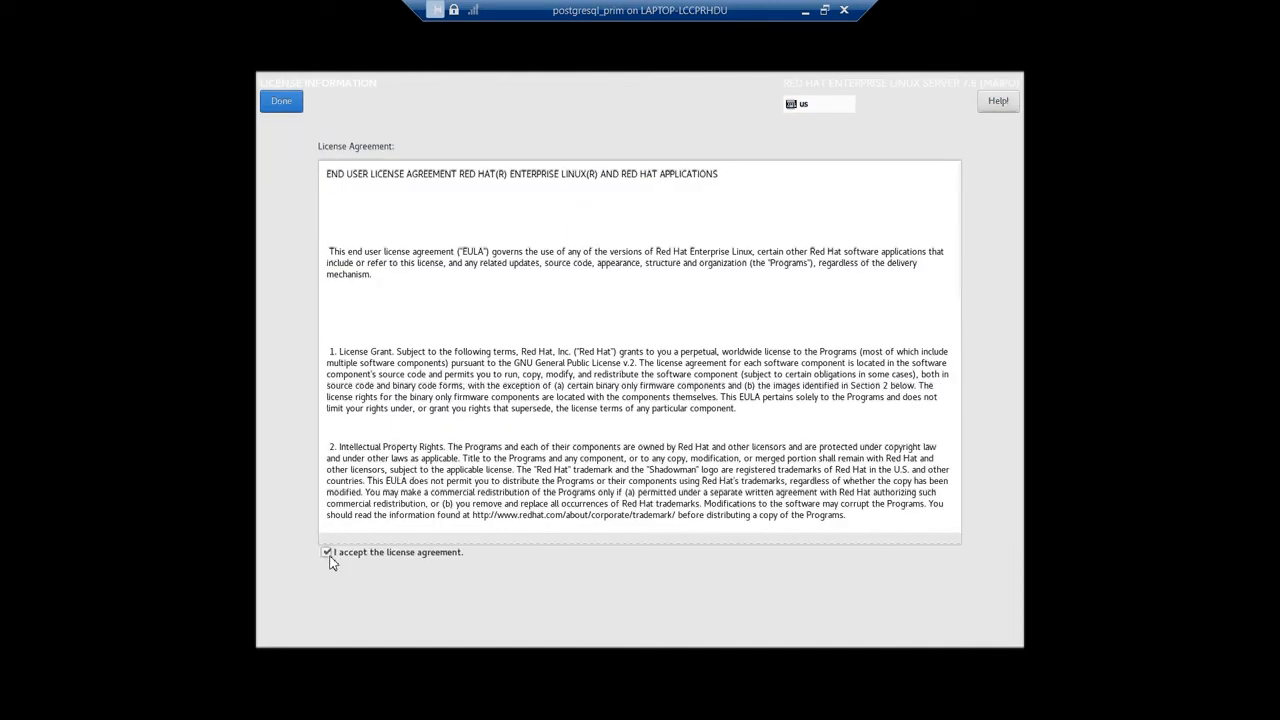
{"action": "left_click", "coordinate": [290, 106]}
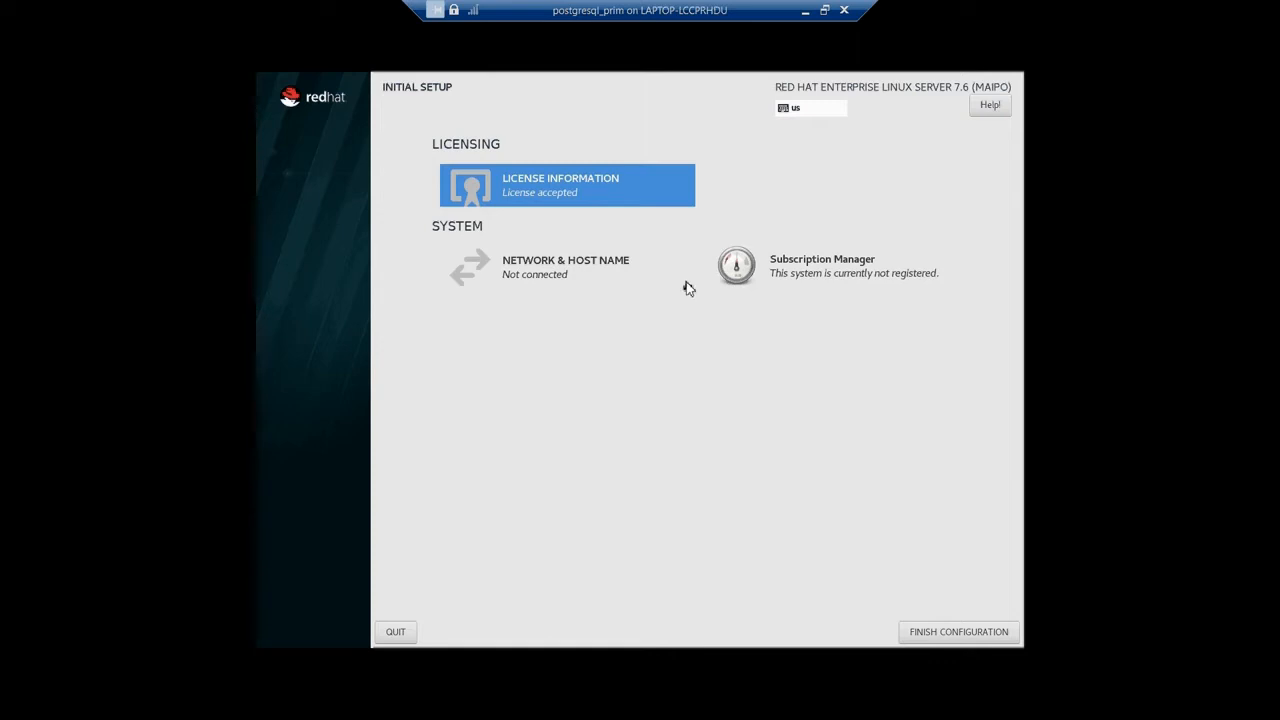
Open the network and host name settings and switch the Ethernet (eth0) connection on.
{"action": "left_click", "coordinate": [589, 274]}
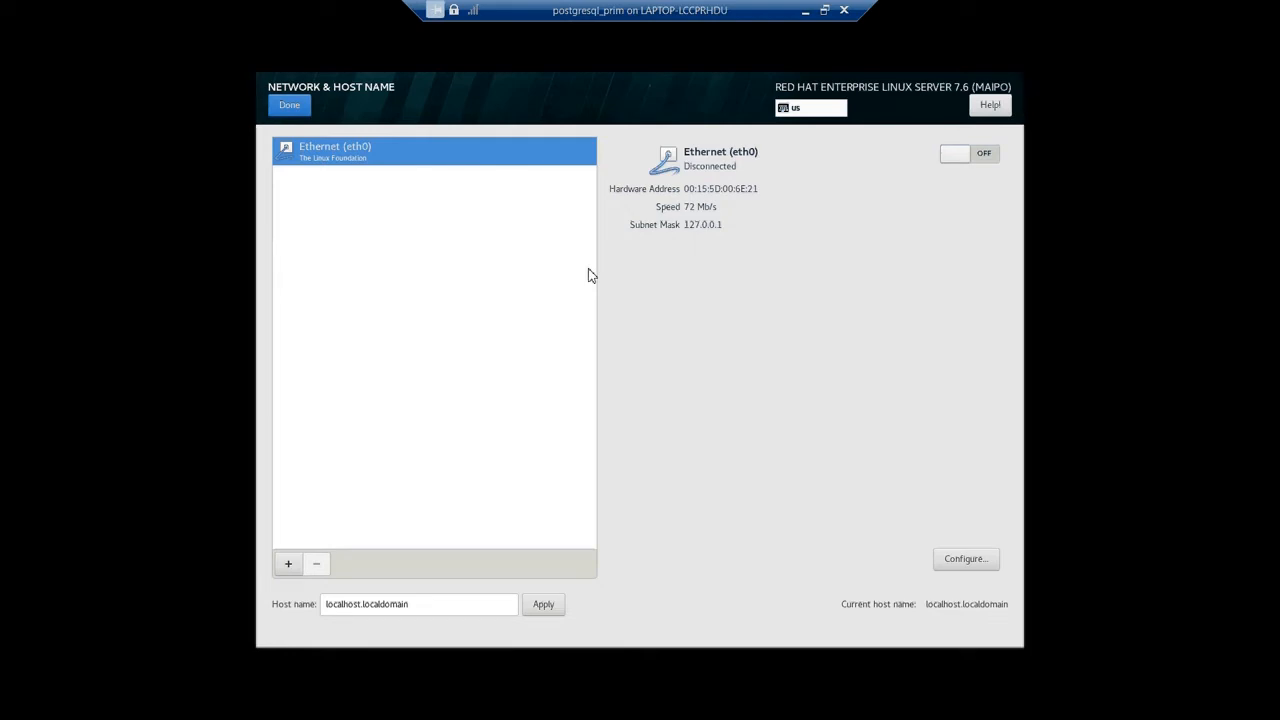
{"action": "left_click", "coordinate": [980, 157]}
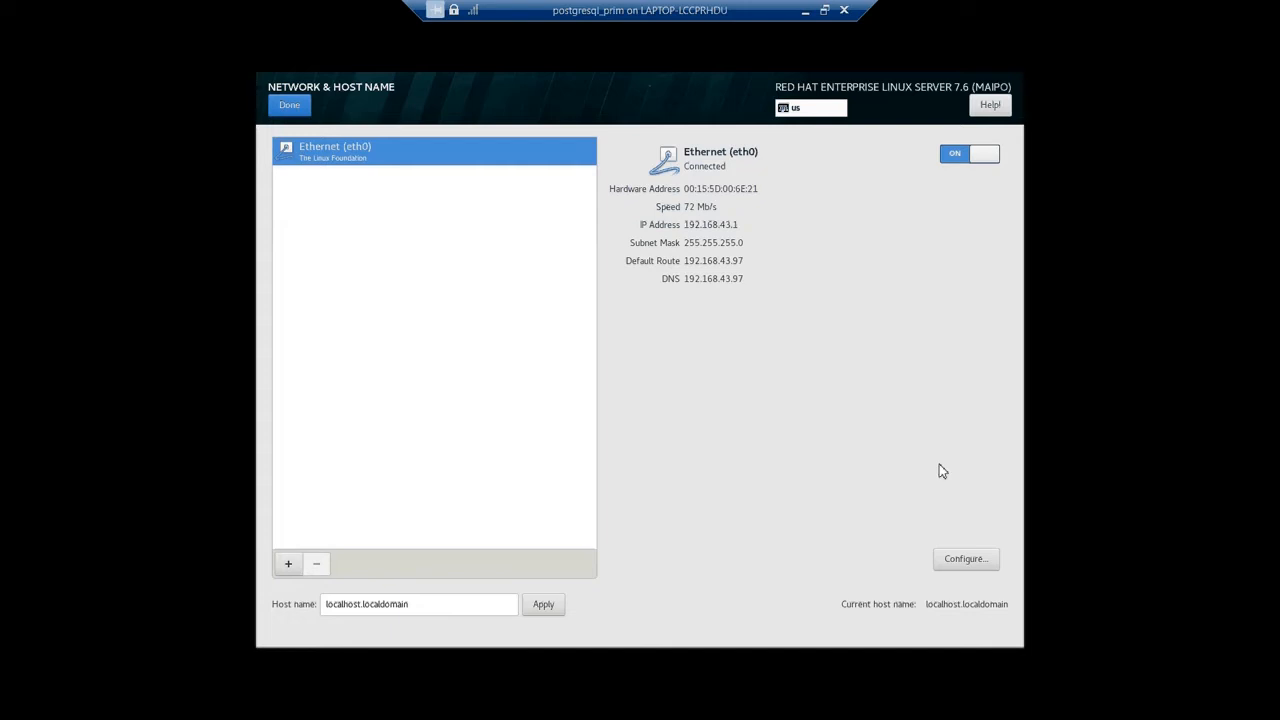
{"action": "left_click", "coordinate": [964, 559]}
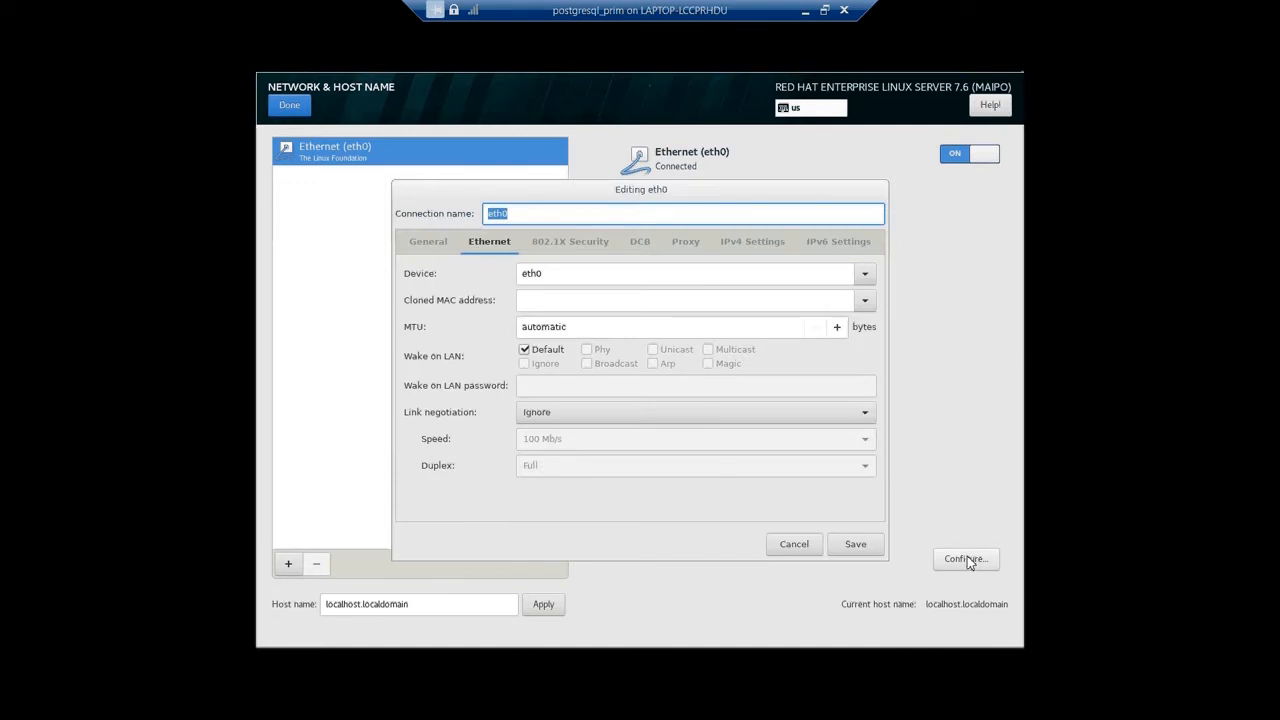
{"action": "left_click", "coordinate": [735, 252]}
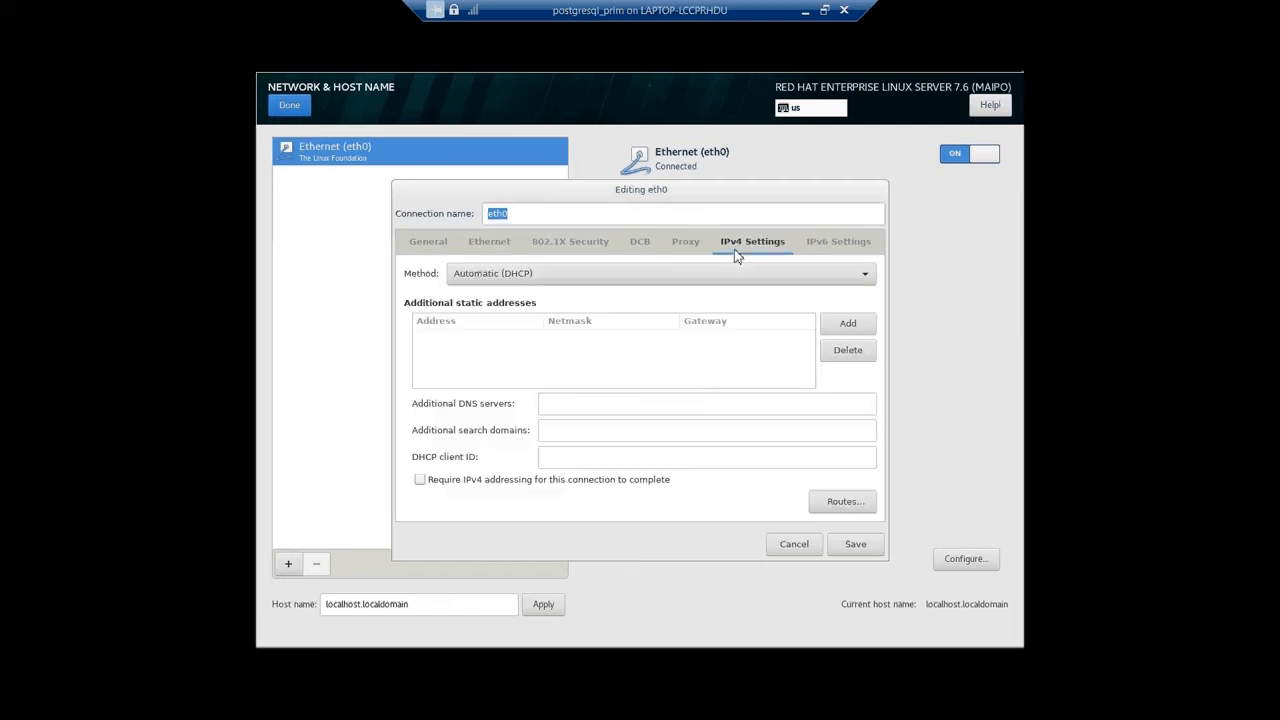
{"action": "left_click", "coordinate": [702, 276]}
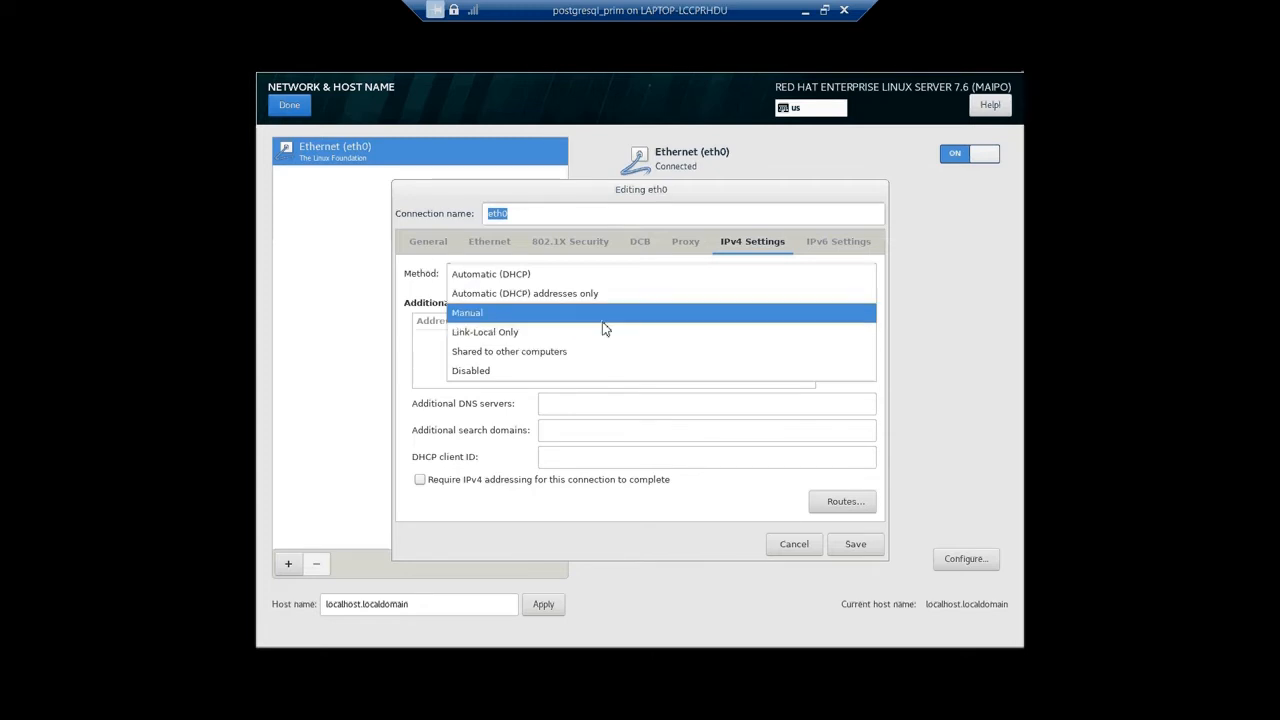
{"action": "left_click", "coordinate": [937, 334]}
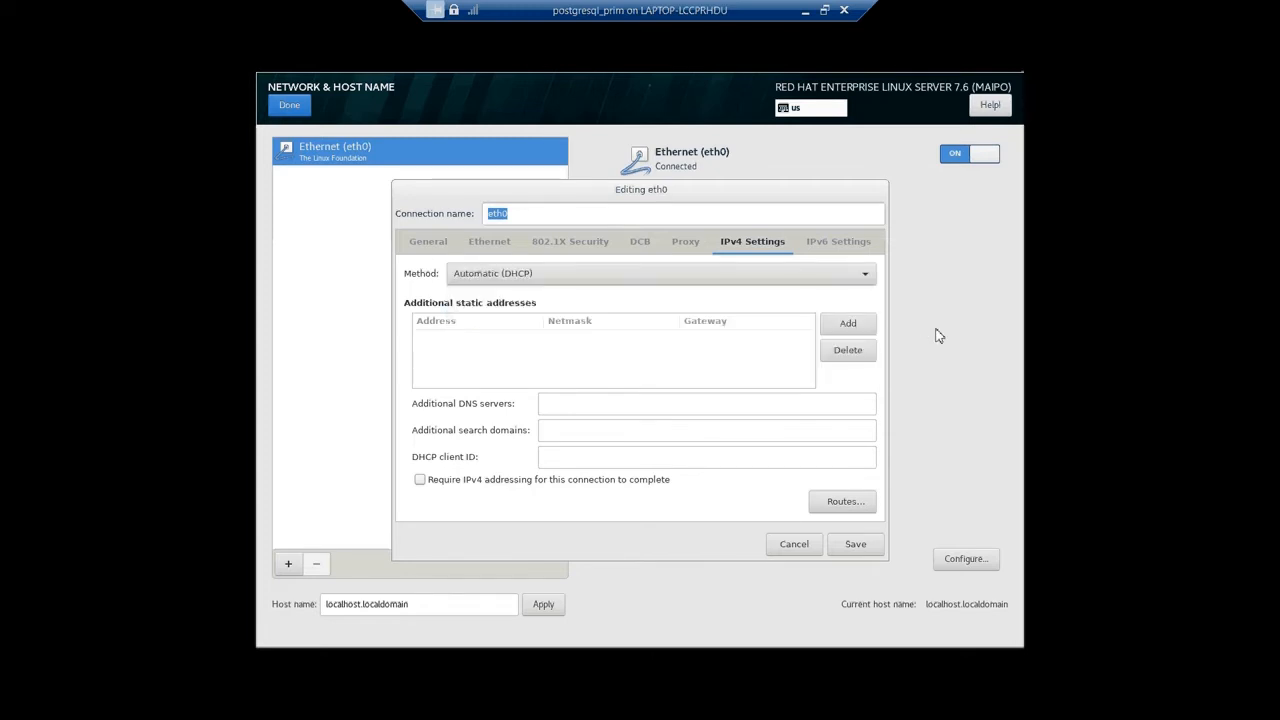
{"action": "left_click", "coordinate": [805, 546]}
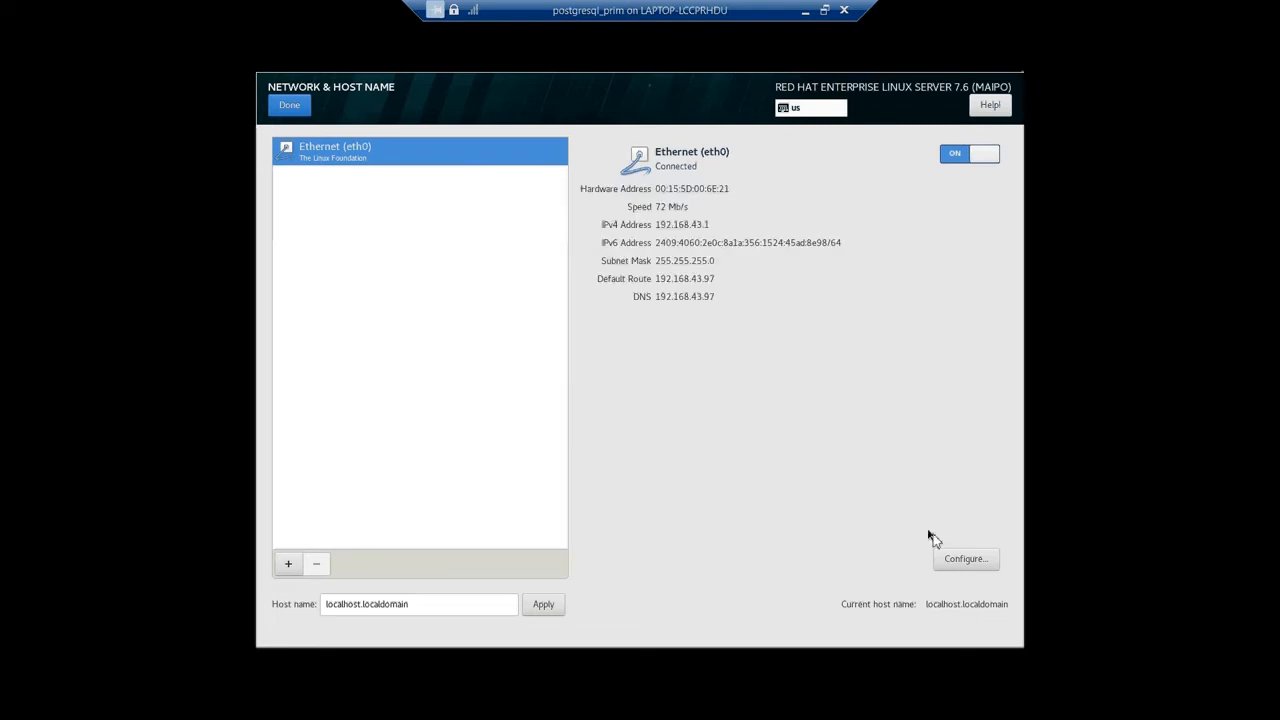
Configure eth0 IPv4 manually with address 192.168.43.10, netmask 24, gateway 192.168.43.97 and DNS 8.8.8.8, and save.
{"action": "left_click", "coordinate": [958, 558]}
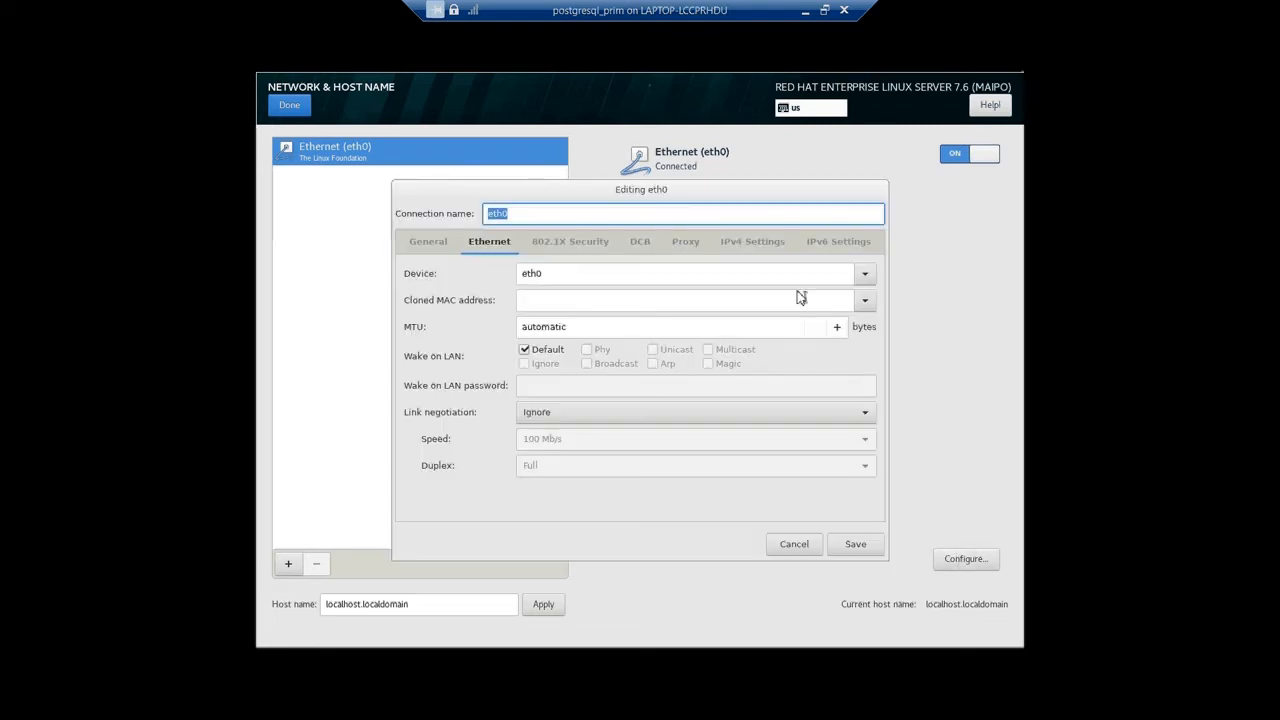
{"action": "left_click", "coordinate": [757, 248]}
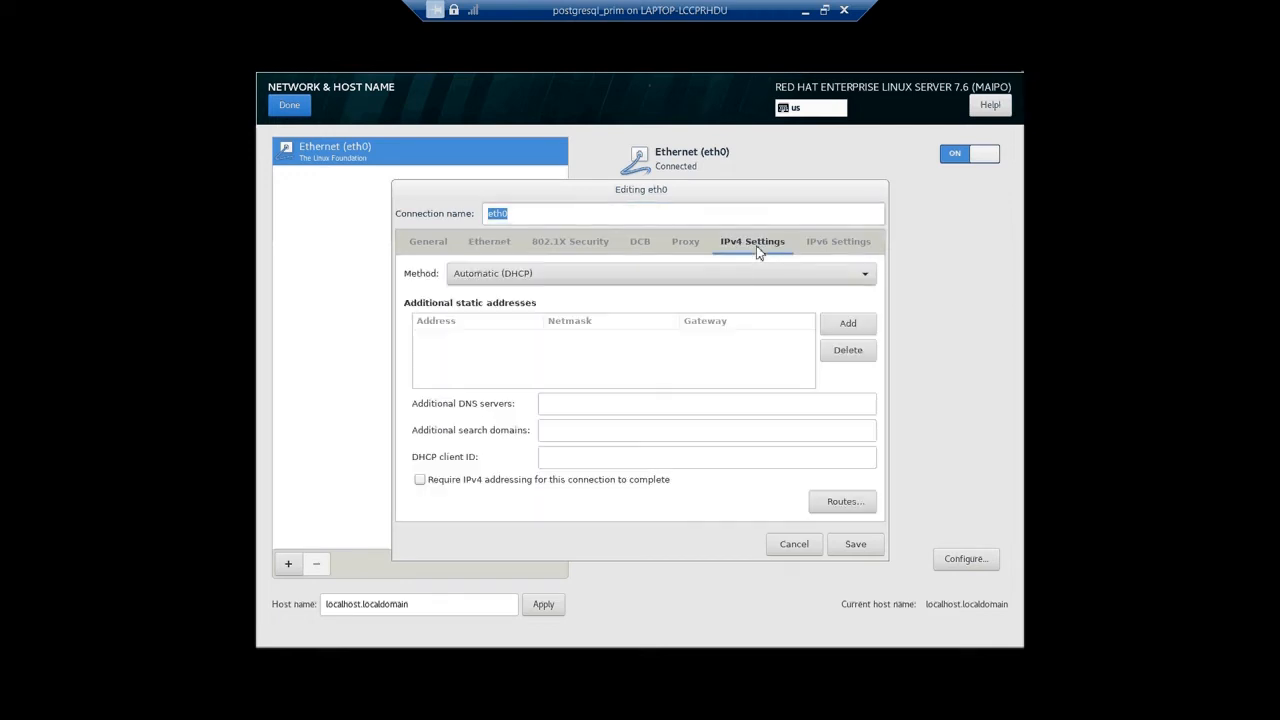
{"action": "left_click", "coordinate": [734, 279]}
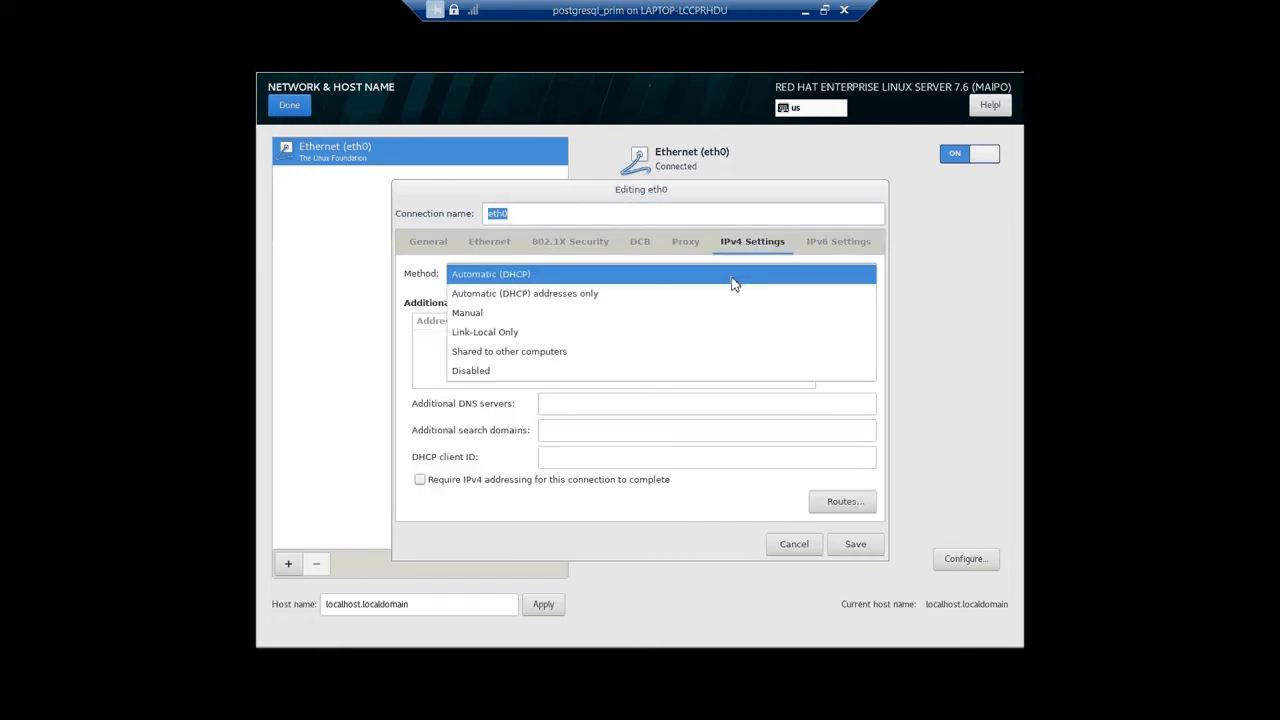
{"action": "left_click", "coordinate": [620, 314]}
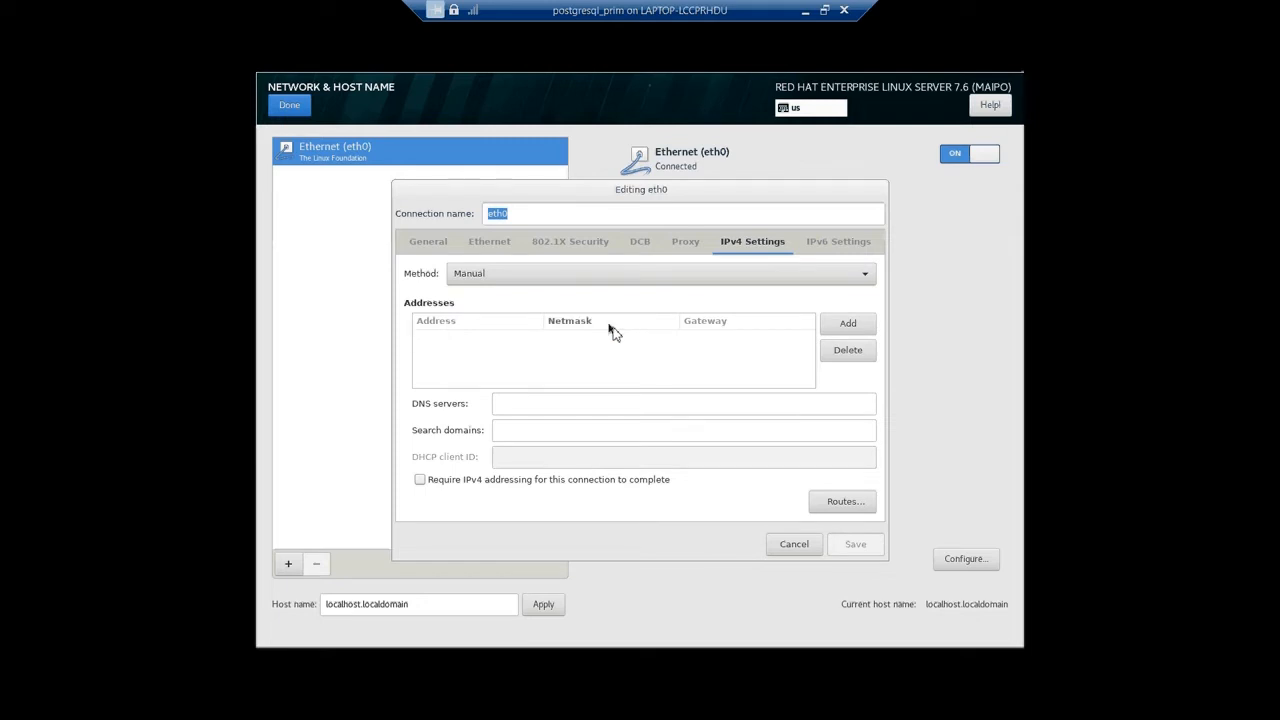
{"action": "left_click", "coordinate": [852, 330]}
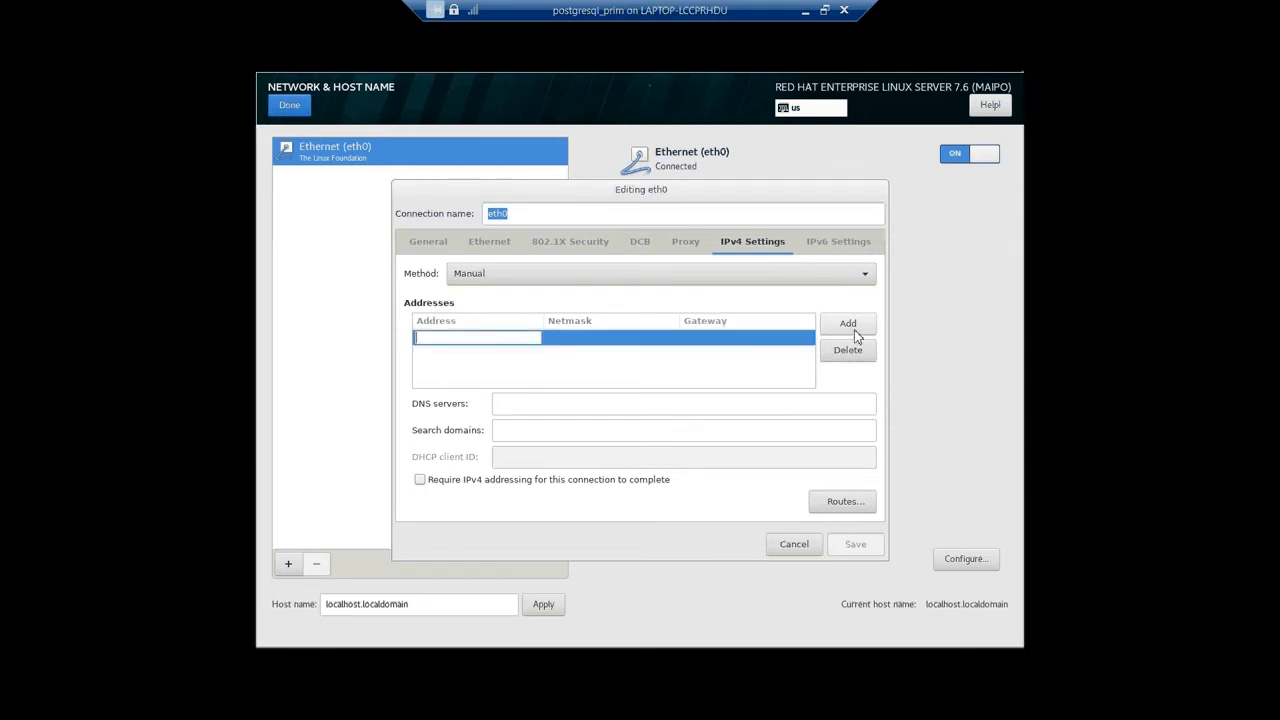
{"action": "type", "text": "19"}
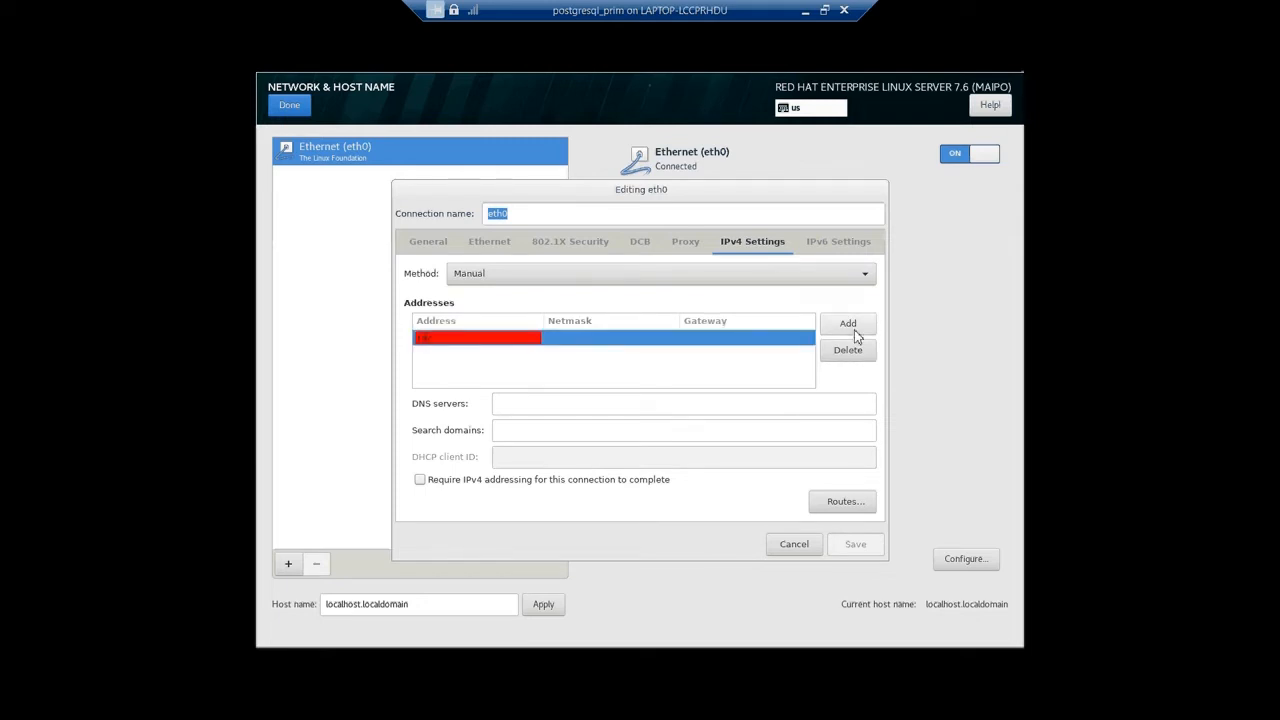
{"action": "type", "text": "2.168."}
{"action": "left_click", "coordinate": [750, 340]}
{"action": "type", "text": "192.168."}
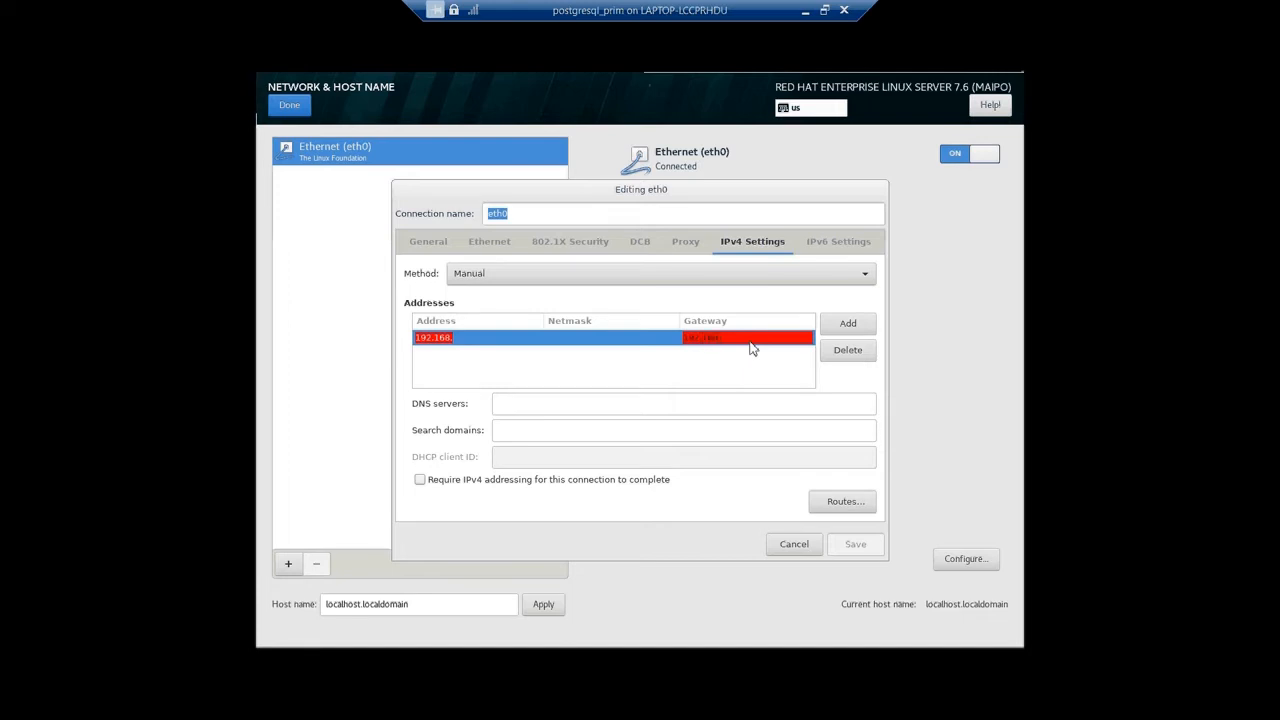
{"action": "type", "text": "56"}
{"action": "type", "text": "."}
{"action": "type", "text": "97"}
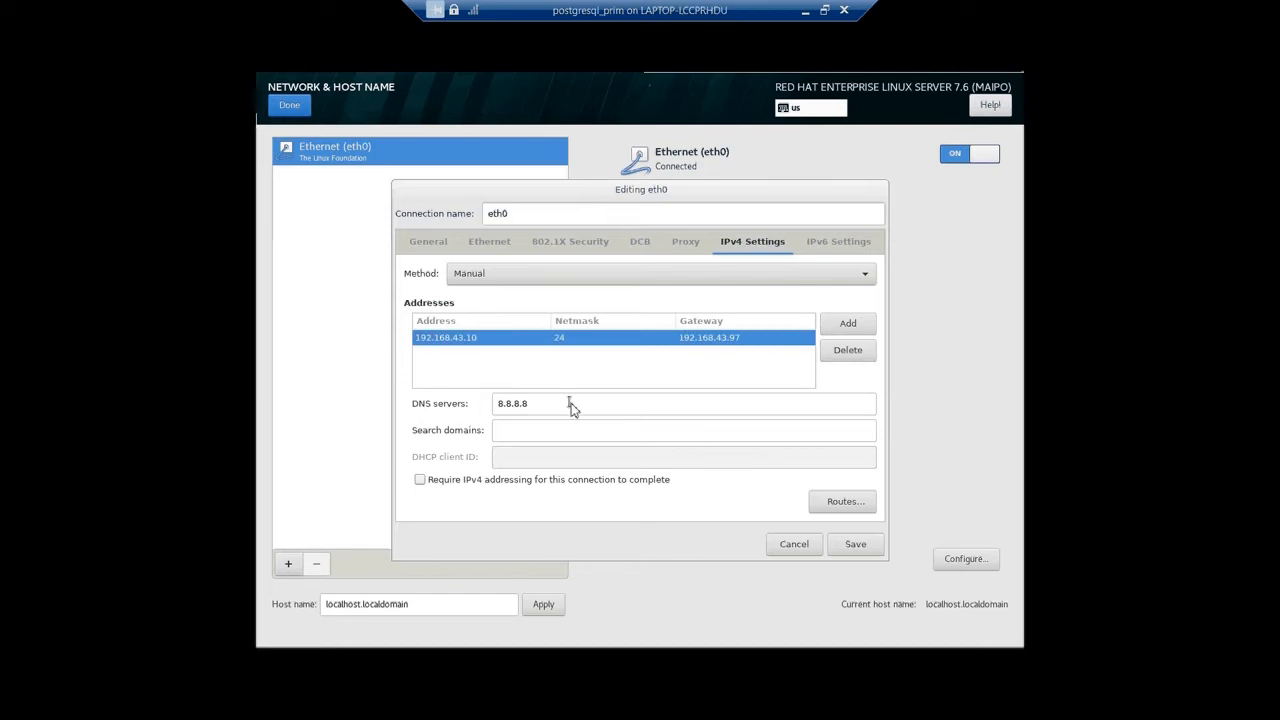
{"action": "left_click", "coordinate": [852, 545]}
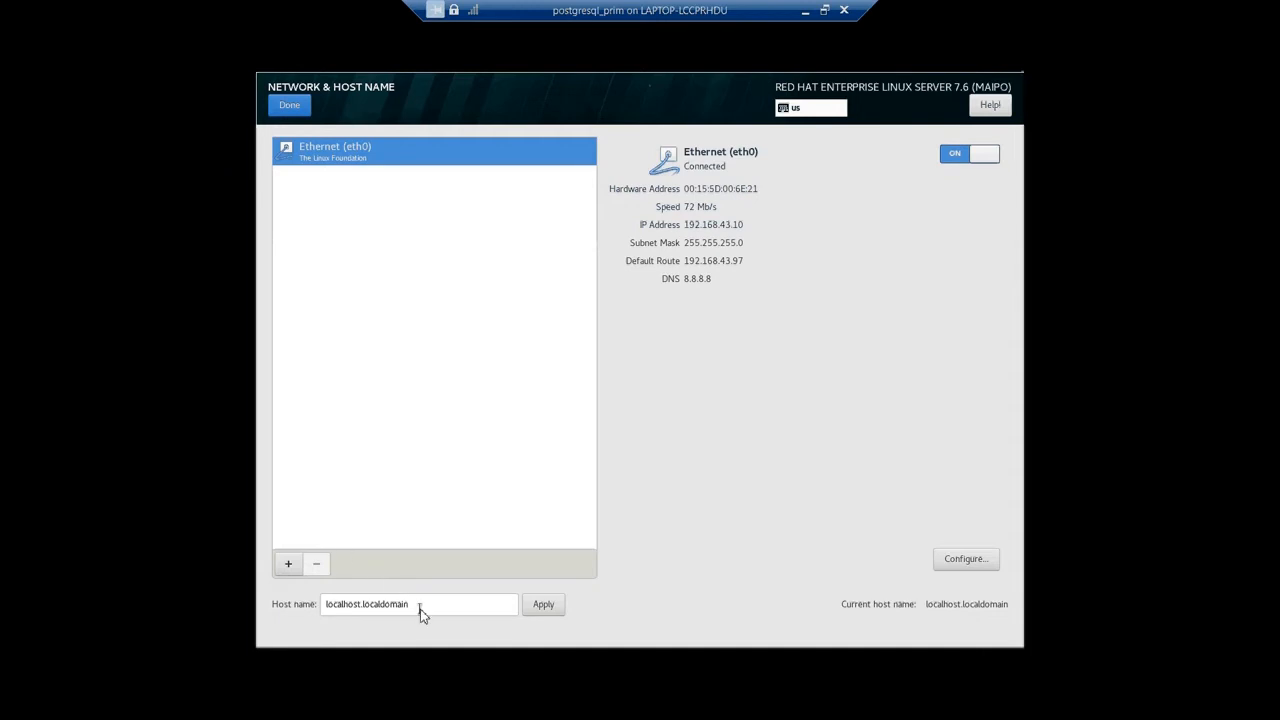
Set the host name to postgresprim and apply it.
{"action": "left_click_drag", "start_coordinate": [420, 614], "coordinate": [315, 600]}
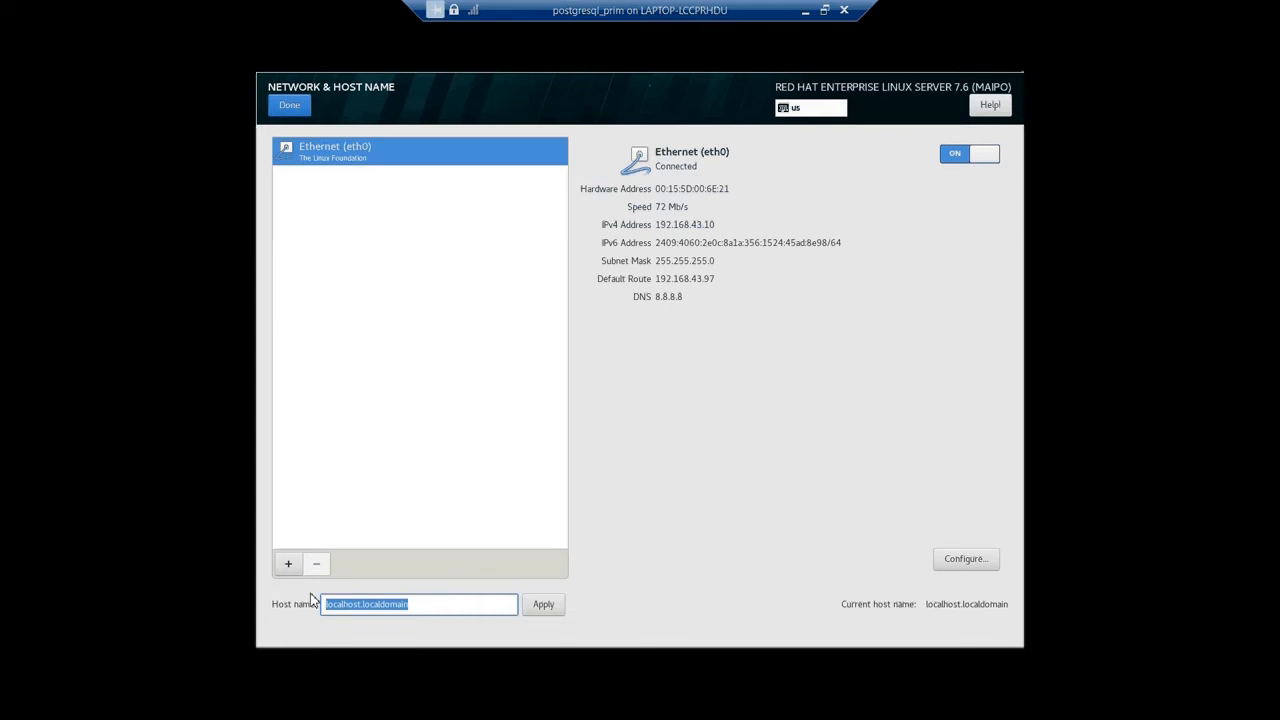
{"action": "type", "text": "postgresprim"}
{"action": "left_click", "coordinate": [541, 606]}
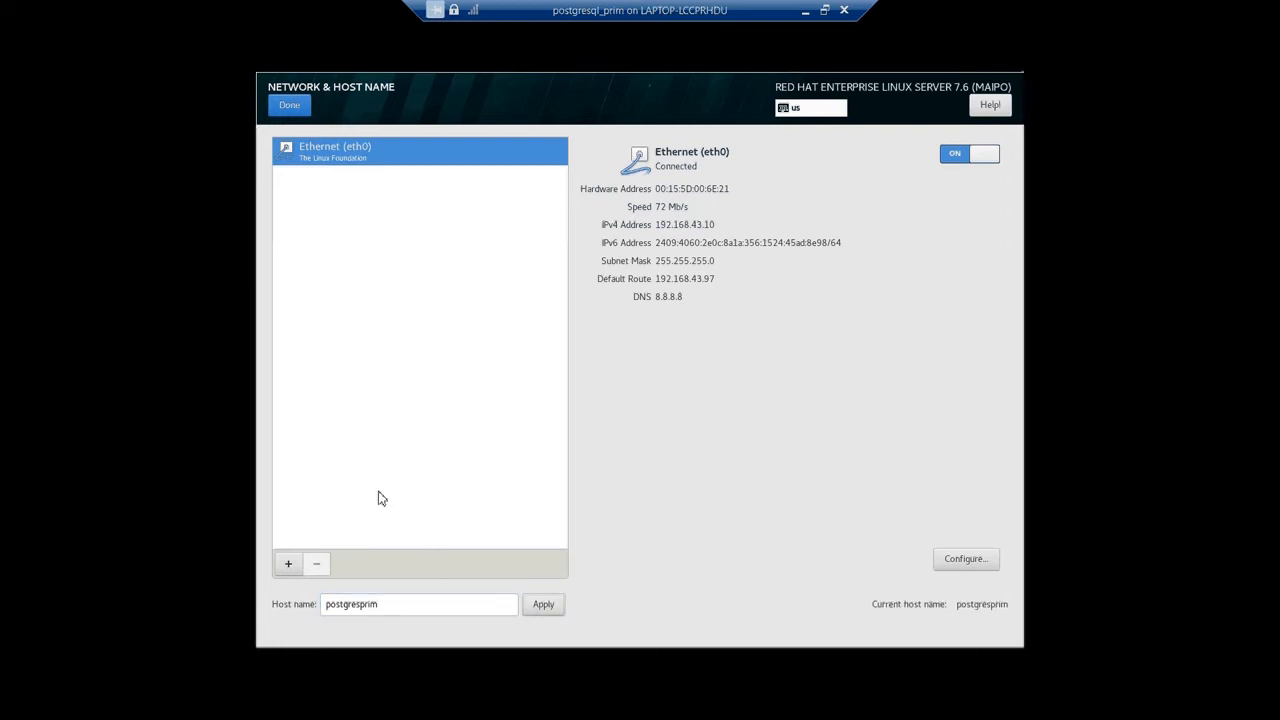
Close the network settings and finish the initial setup configuration.
{"action": "left_click", "coordinate": [286, 110]}
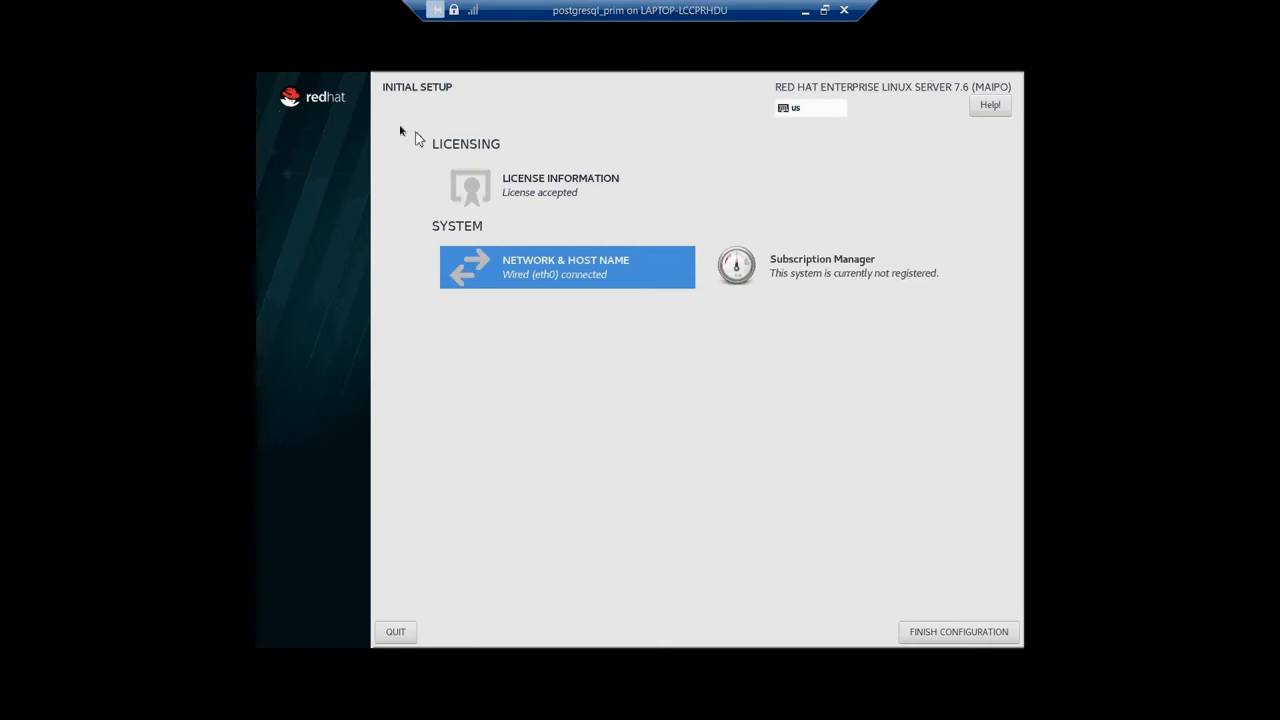
{"action": "left_click", "coordinate": [937, 634]}
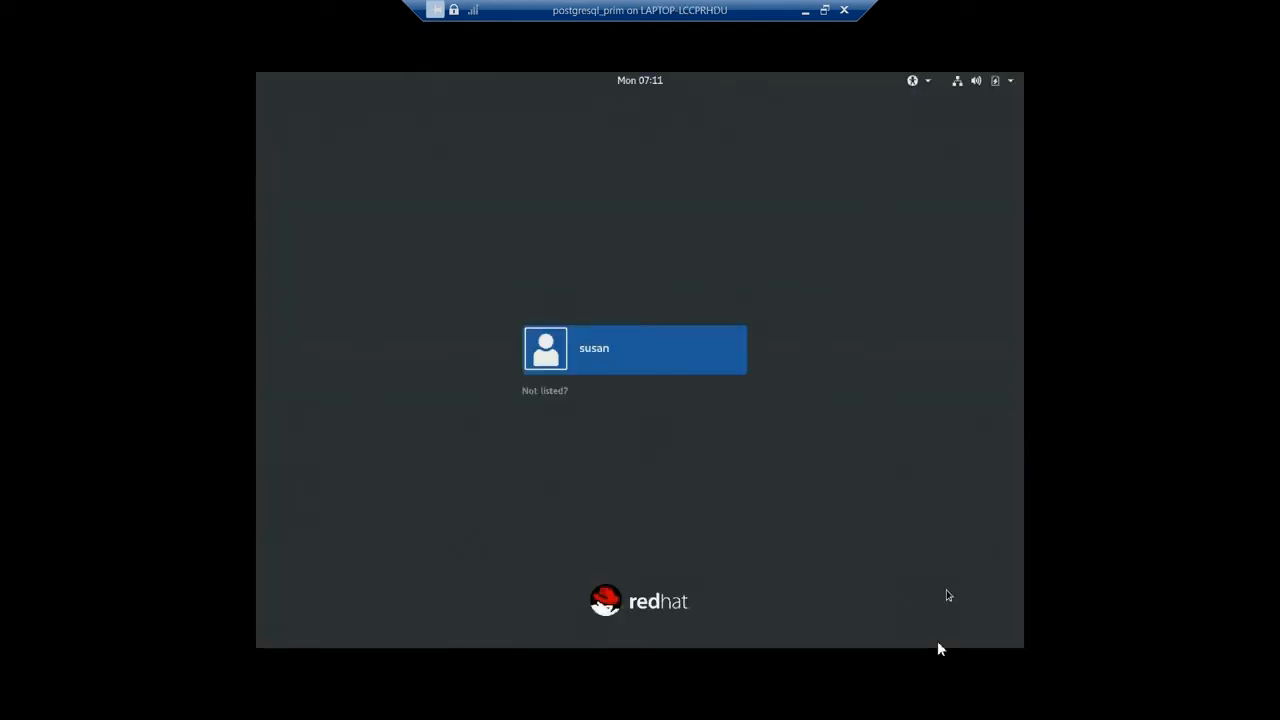
Log in as an unlisted user with user name root and the root password.
{"action": "left_click", "coordinate": [546, 392]}
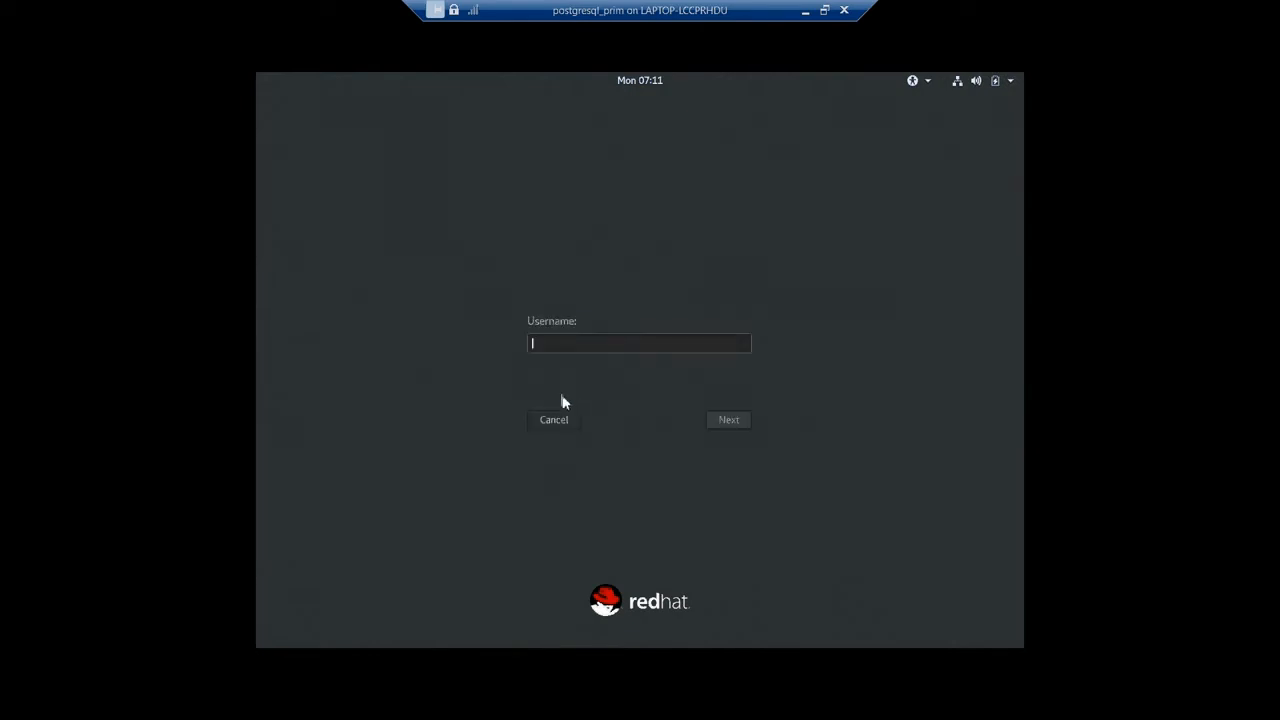
{"action": "type", "text": "root"}
{"action": "key", "text": "Return"}
{"action": "type", "text": "••••••••"}
{"action": "left_click", "coordinate": [723, 420]}
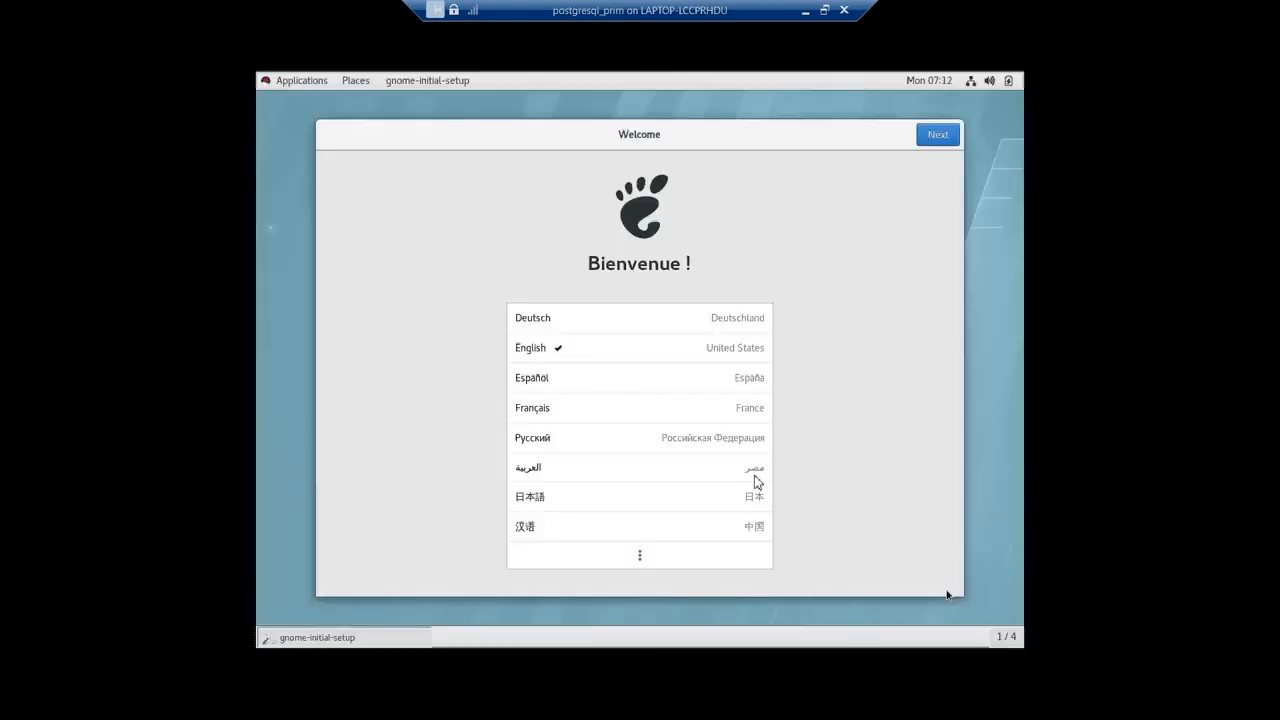
Accept the defaults on the GNOME welcome pages, start using the system, and close the Getting Started window.
{"action": "left_click", "coordinate": [937, 138]}
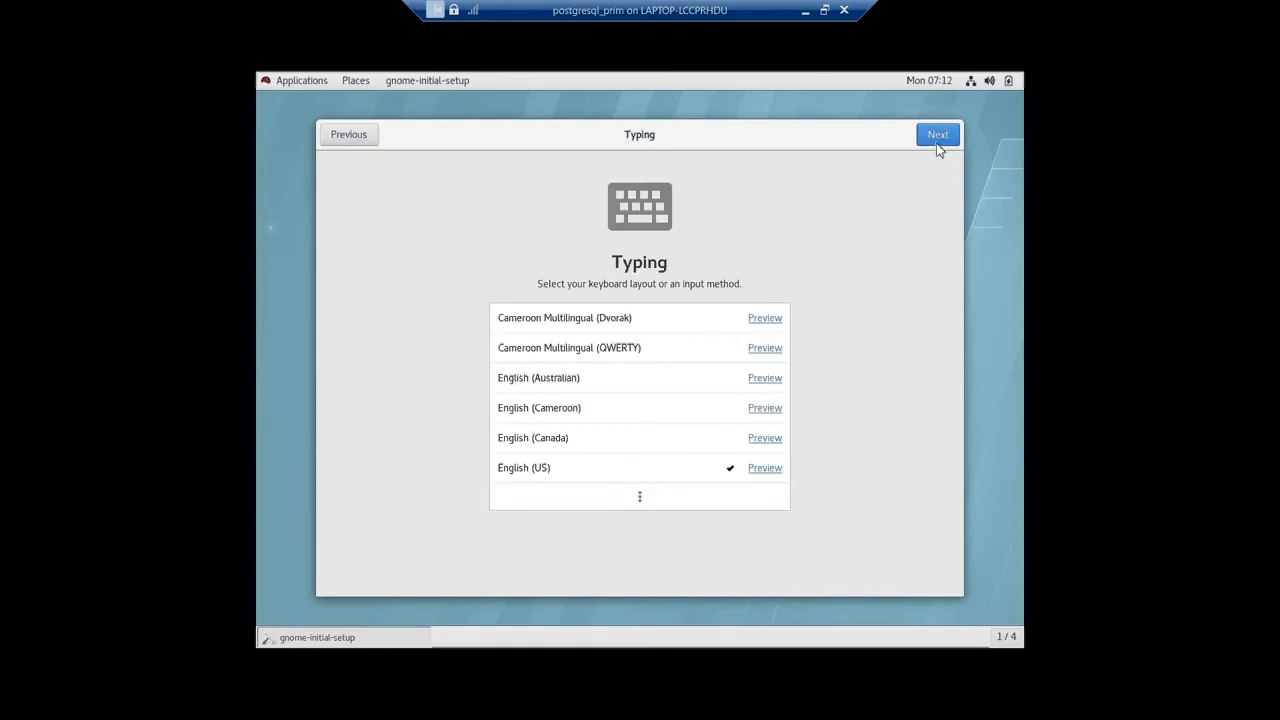
{"action": "left_click", "coordinate": [938, 146]}
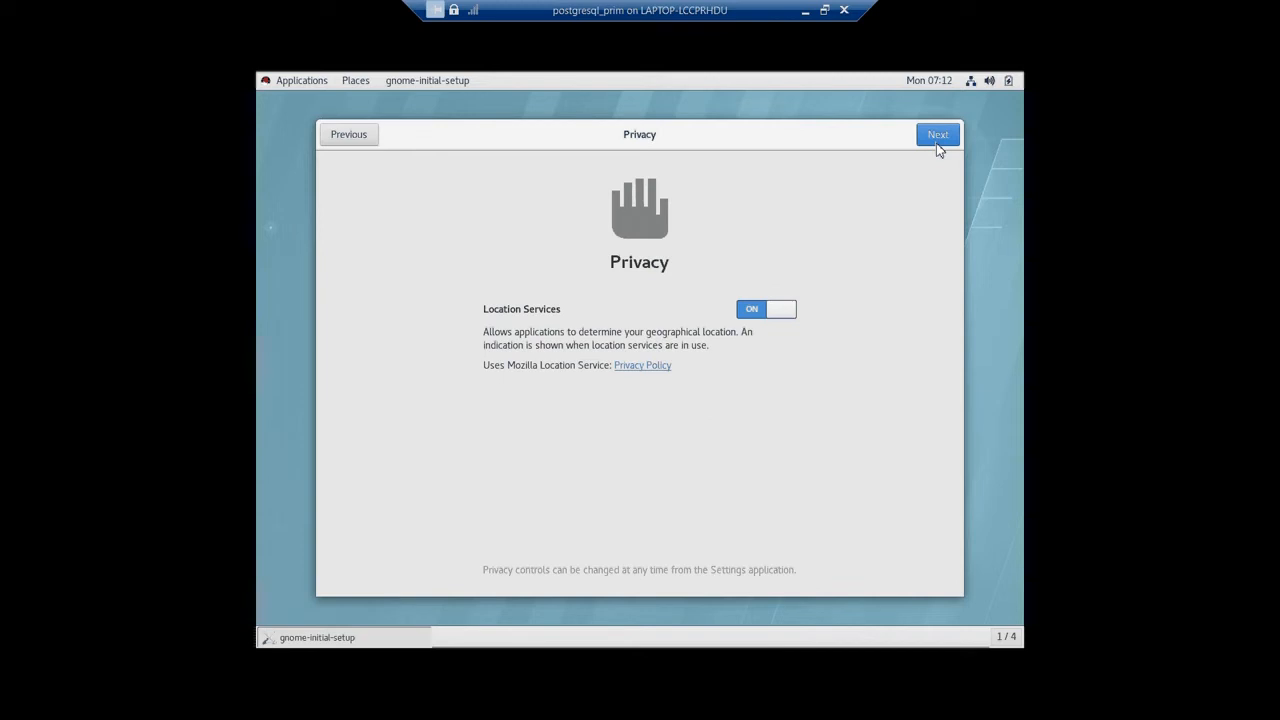
{"action": "left_click", "coordinate": [938, 140]}
{"action": "left_click", "coordinate": [938, 143]}
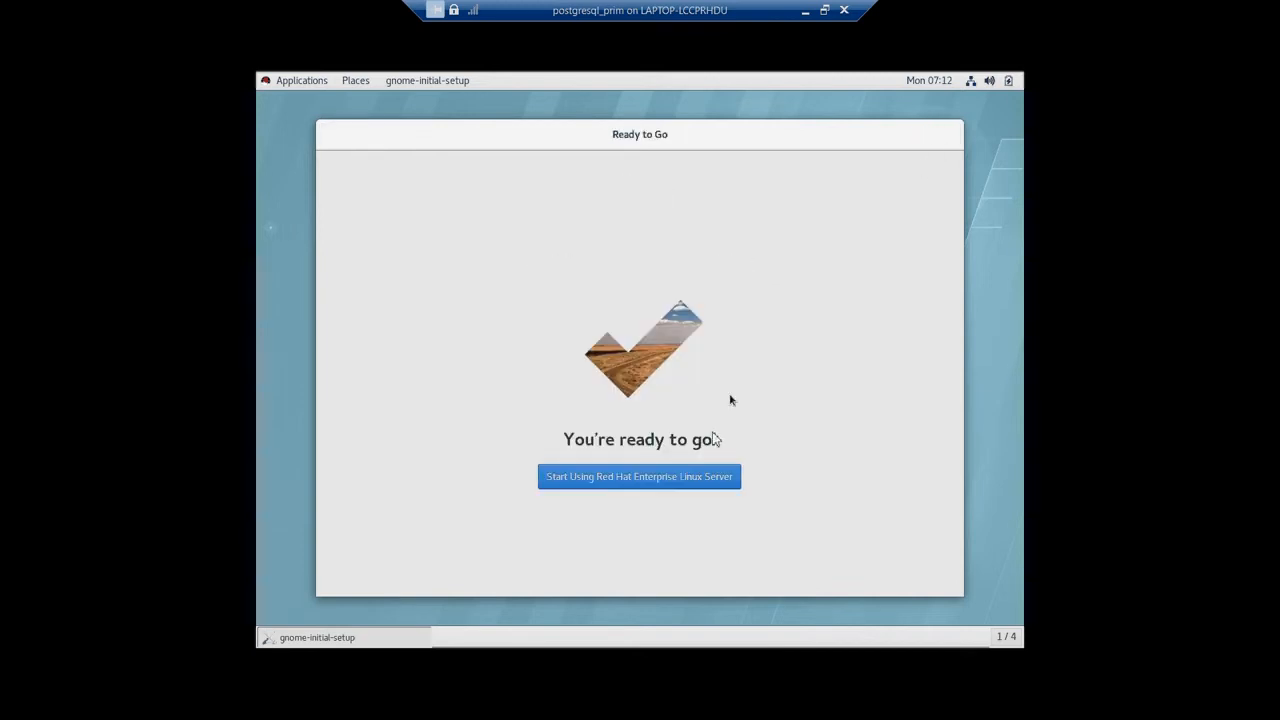
{"action": "left_click", "coordinate": [670, 478]}
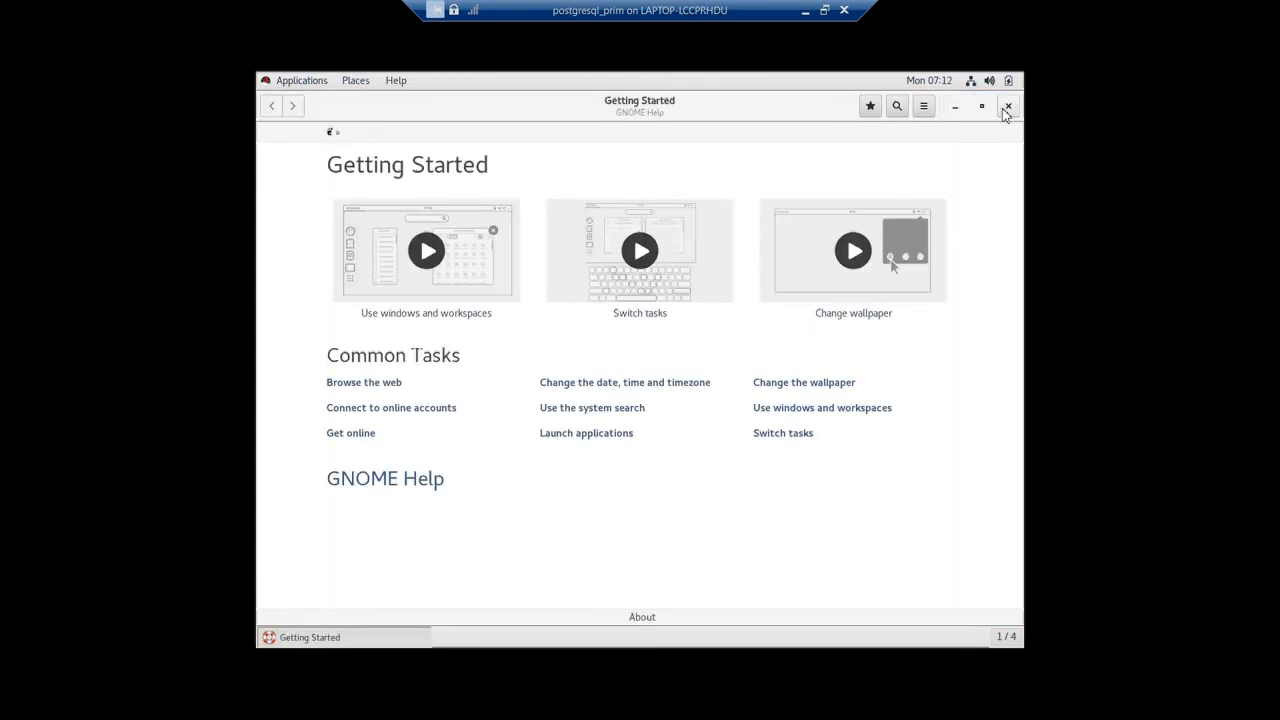
{"action": "left_click", "coordinate": [1007, 106]}
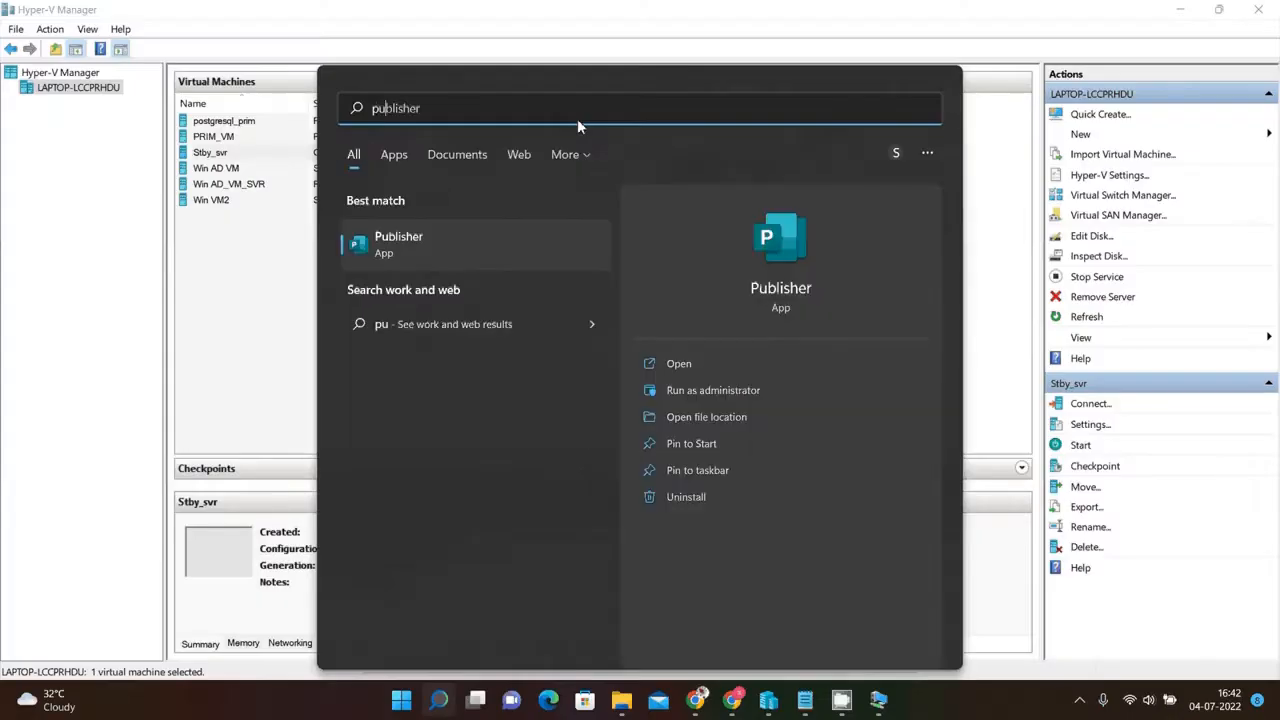
Search for PuTTY in Windows and launch the putty.exe shortcut.
{"action": "type", "text": "tty.exe - Shortcut"}
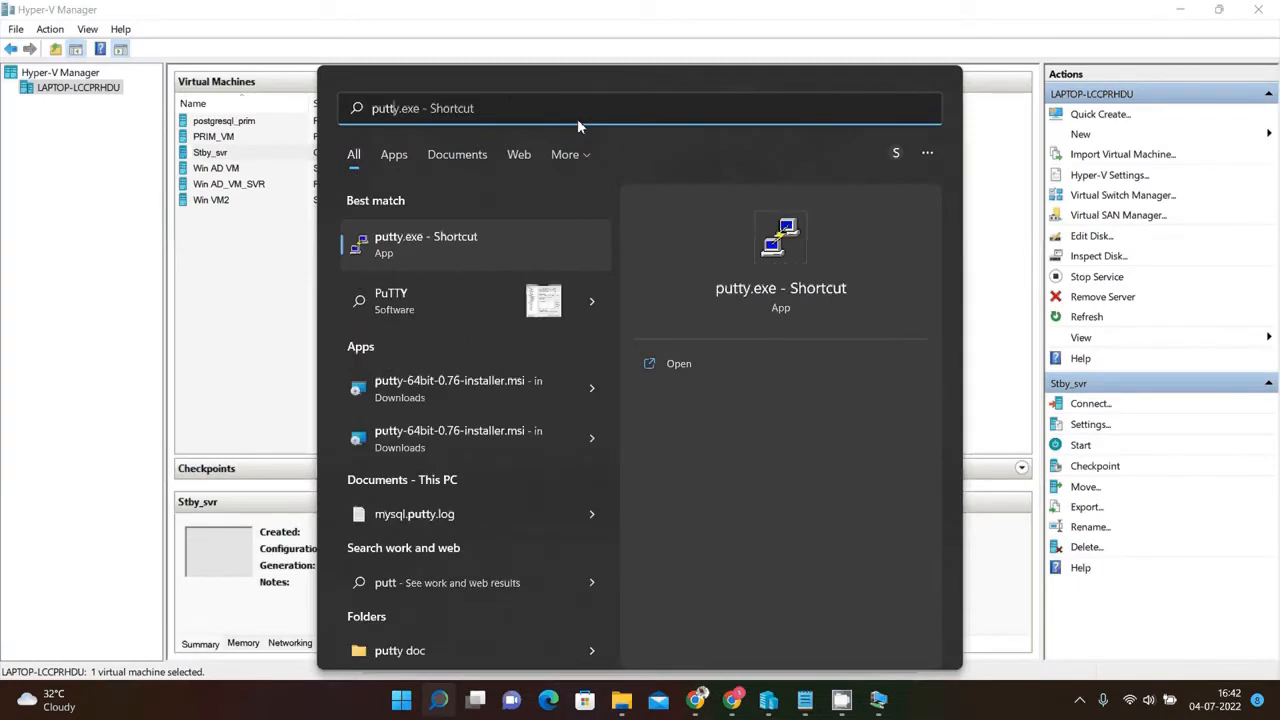
{"action": "left_click", "coordinate": [426, 238]}
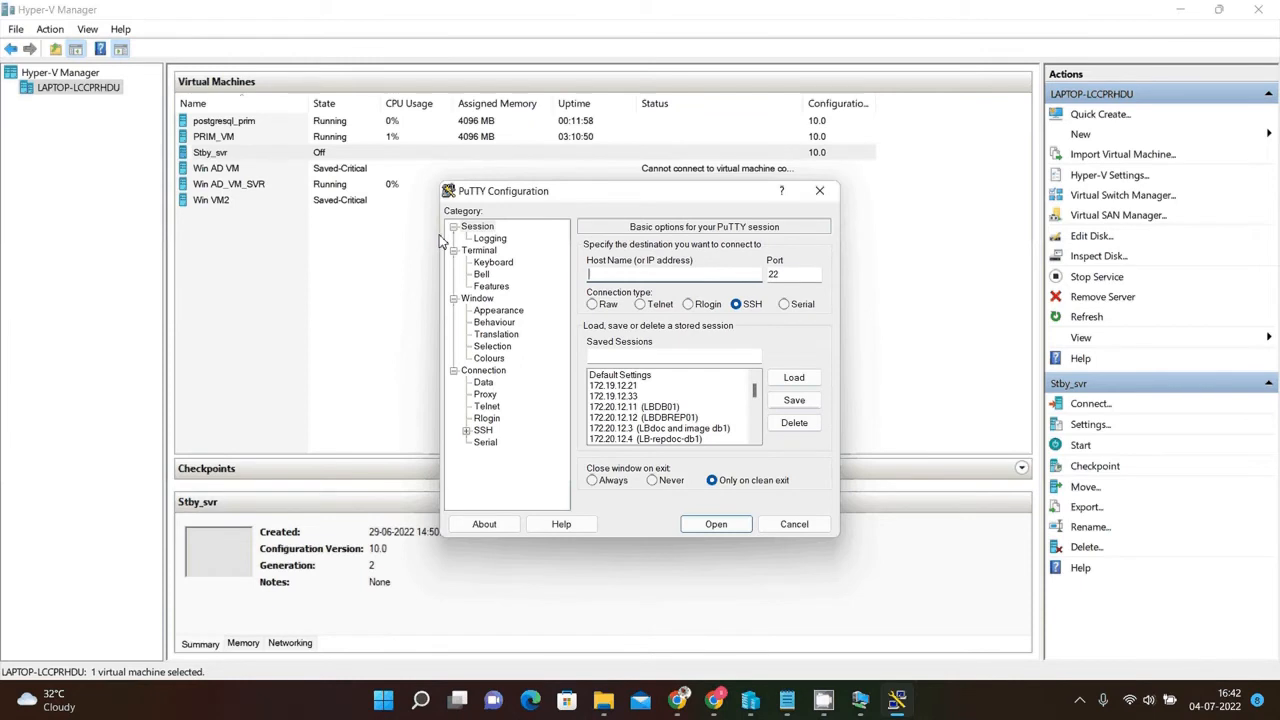
Open an SSH session to host 192.168.43.10 and accept the server's host key.
{"action": "type", "text": "192.168.43.10"}
{"action": "left_click", "coordinate": [716, 524]}
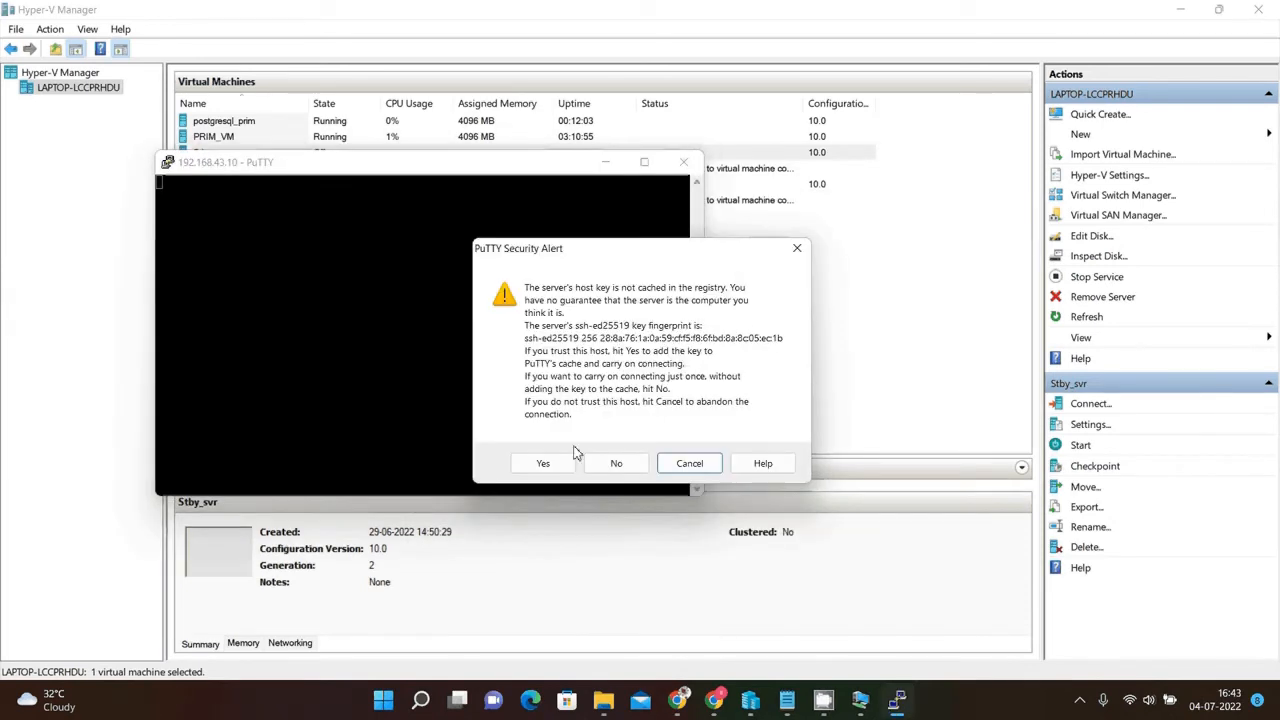
{"action": "left_click", "coordinate": [541, 464]}
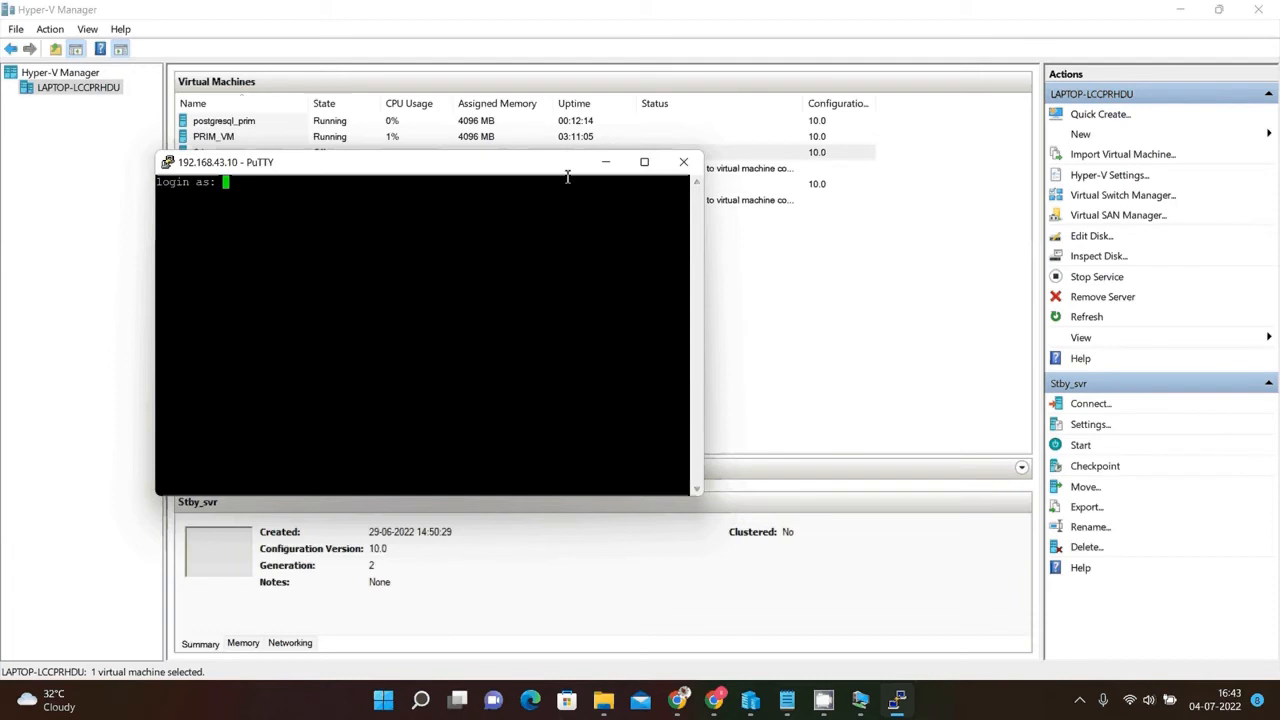
Maximize the PuTTY window and log in as root with the root password.
{"action": "left_click", "coordinate": [647, 163]}
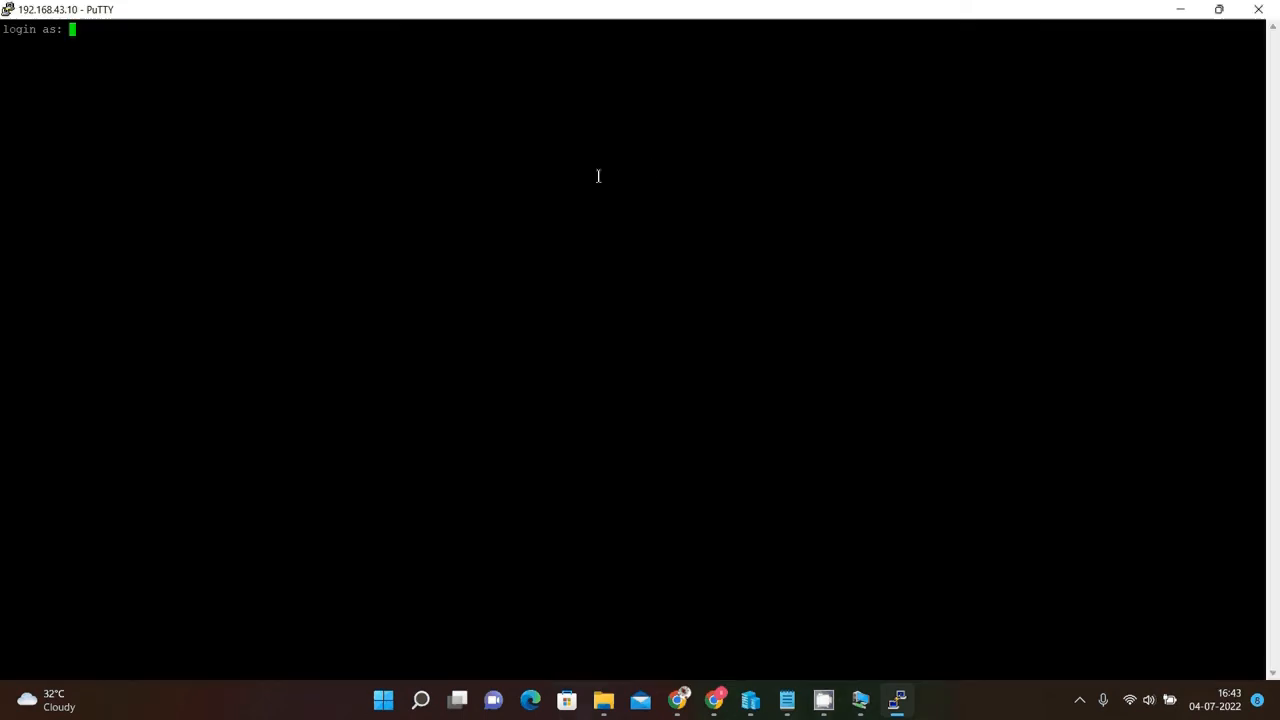
{"action": "type", "text": "root"}
{"action": "key", "text": "Return"}
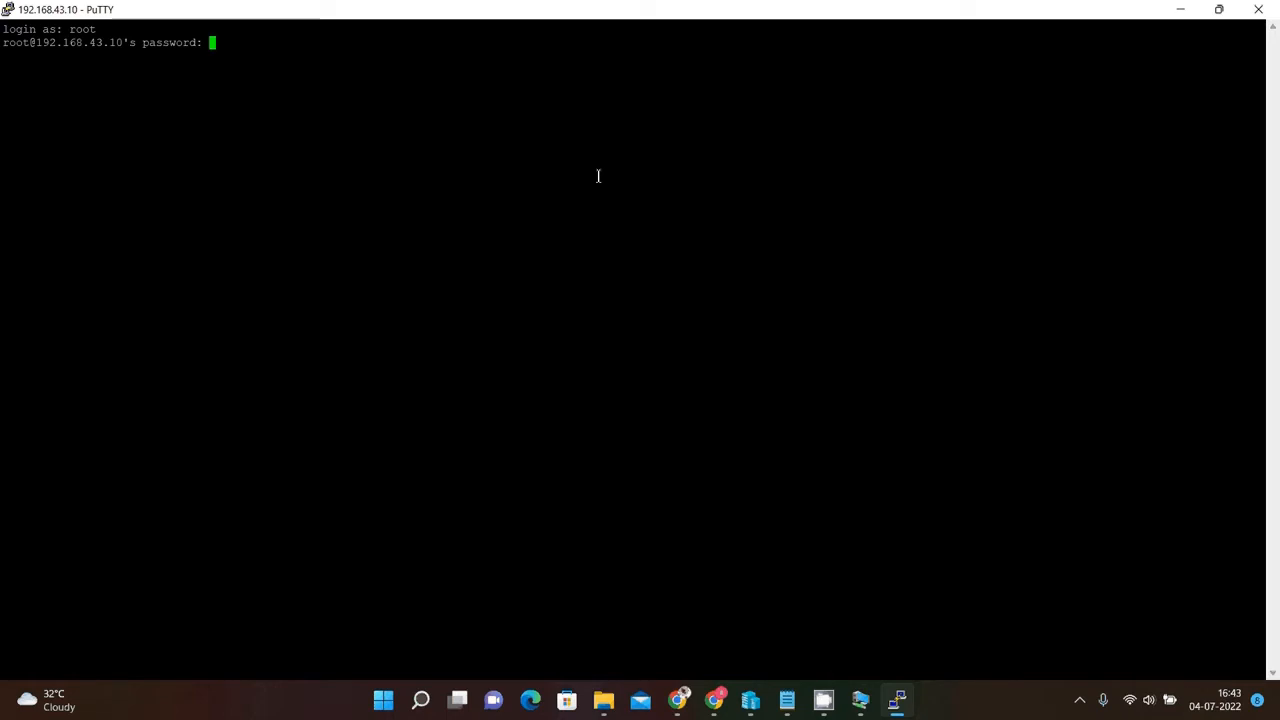
{"action": "key", "text": "Return"}
{"action": "key", "text": "Return"}
{"action": "key", "text": "Return"}
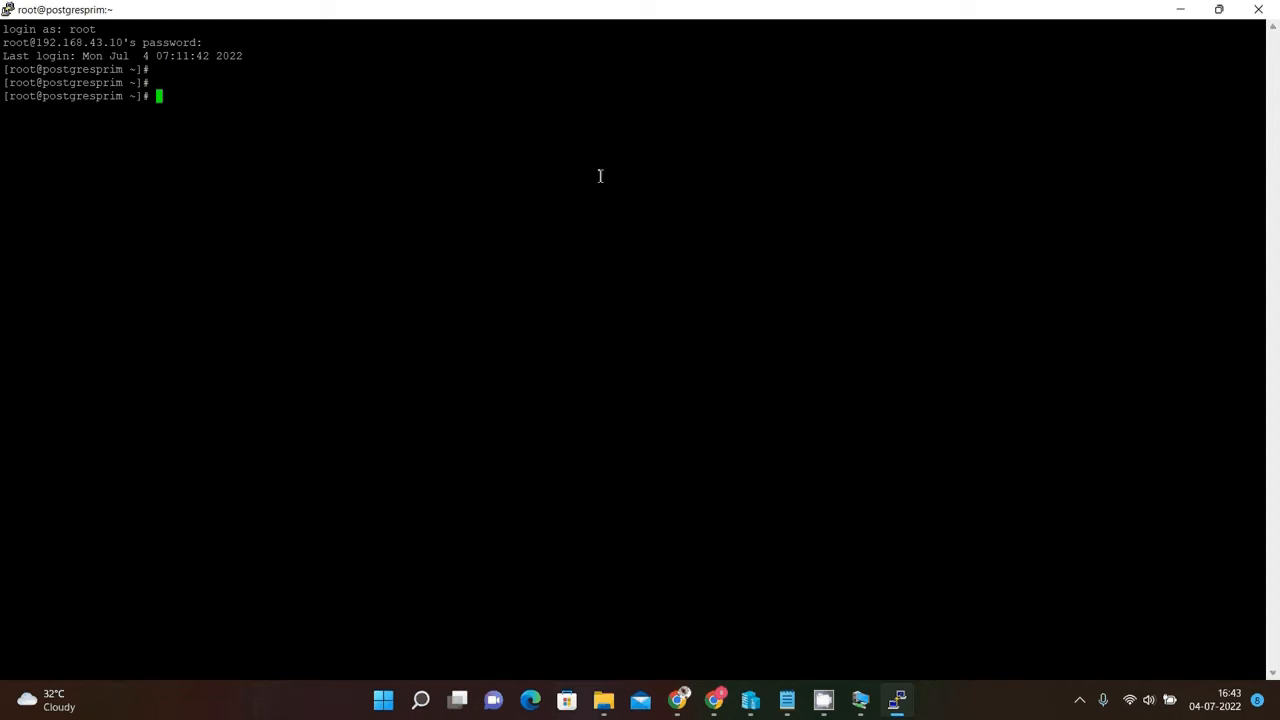
Stop the firewall service with systemctl stop firewalld.
{"action": "type", "text": "systemctl s"}
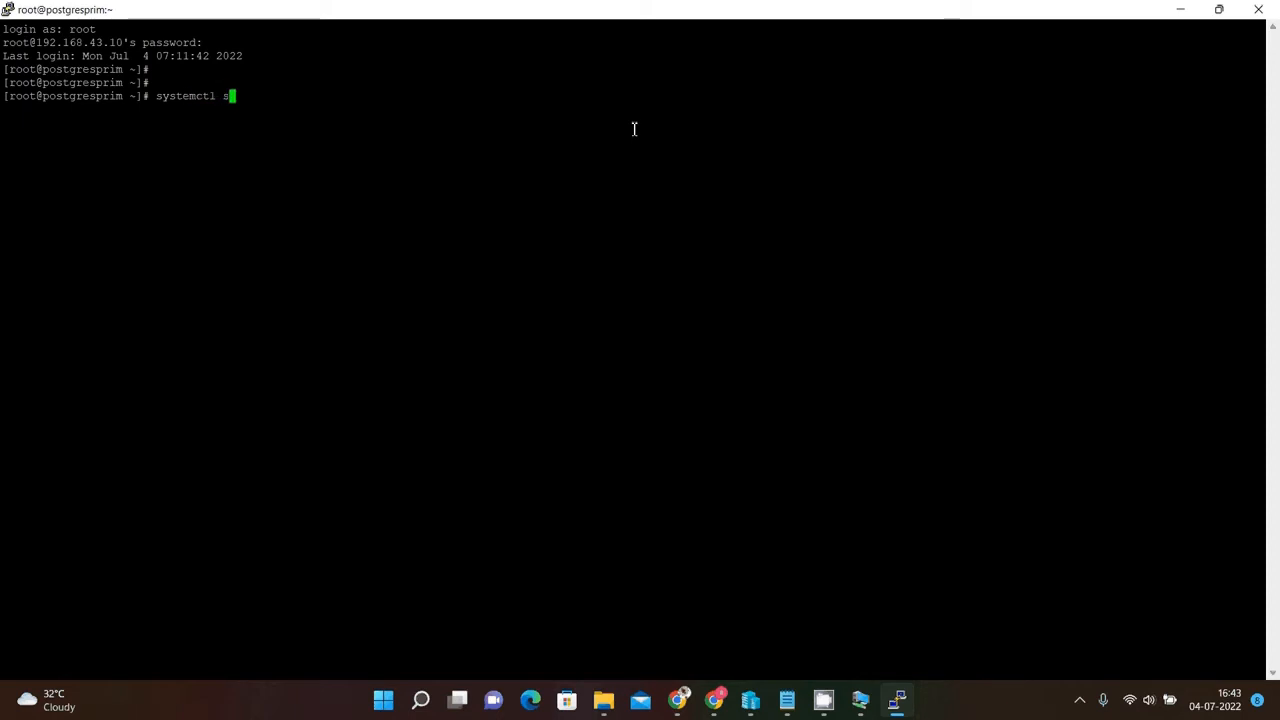
{"action": "type", "text": "top firewall"}
{"action": "type", "text": "d"}
{"action": "key", "text": "Return"}
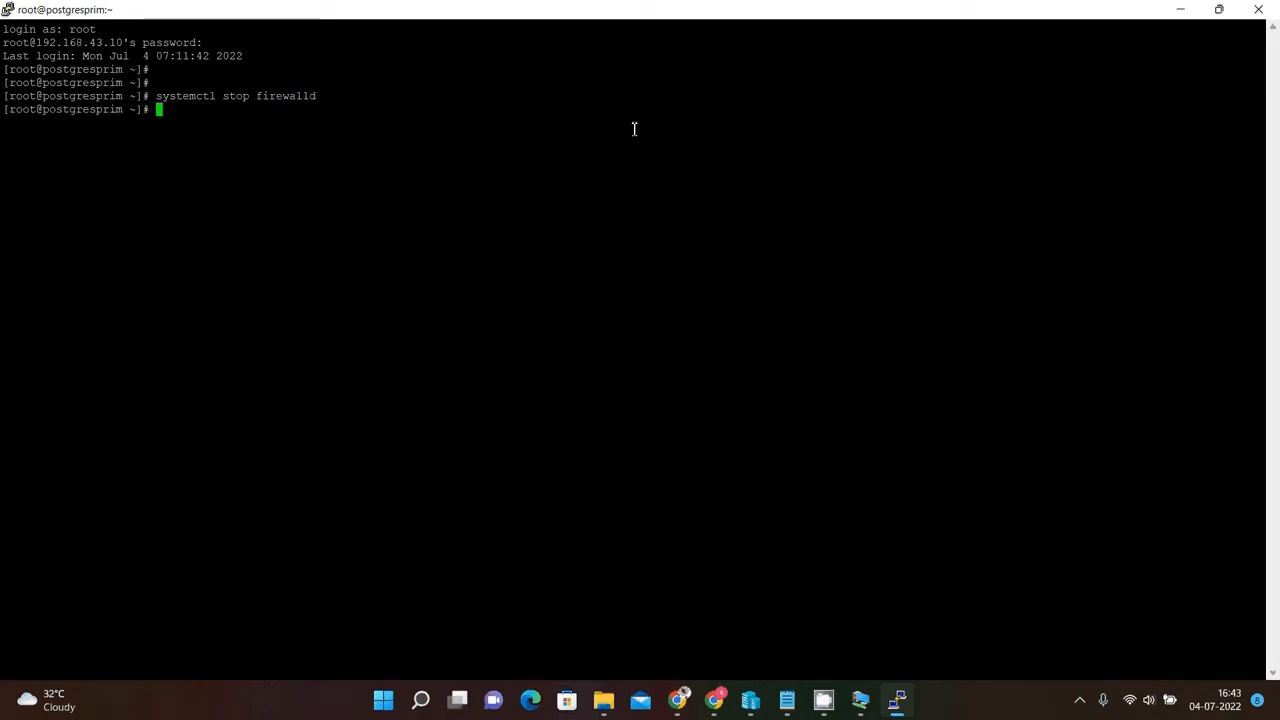
{"action": "key", "text": "Return"}
Recall the previous command and change it to systemctl disable firewalld to disable the firewall permanently.
{"action": "key", "text": "Up"}
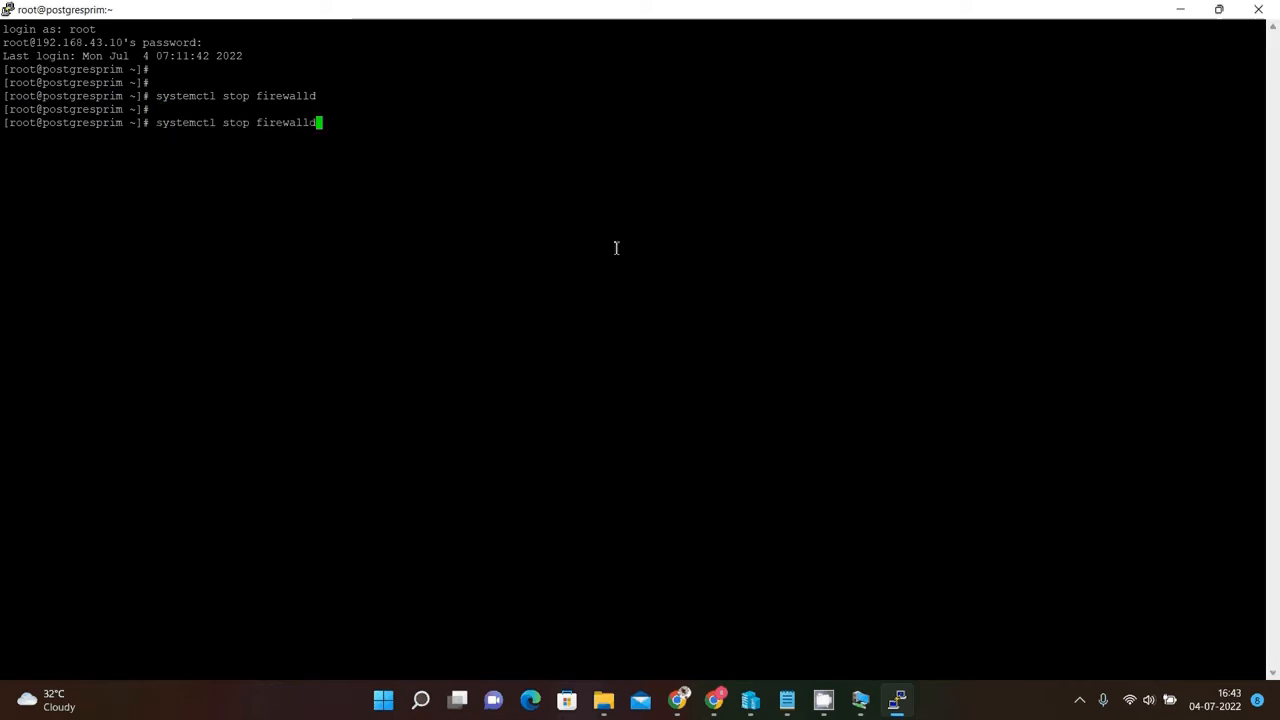
{"action": "key", "text": "Left"}
{"action": "key", "text": "Left"}
{"action": "key", "text": "Left"}
{"action": "key", "text": "Left"}
{"action": "key", "text": "Left"}
{"action": "key", "text": "Left"}
{"action": "key", "text": "Left"}
{"action": "key", "text": "Left"}
{"action": "key", "text": "Left"}
{"action": "key", "text": "Left"}
{"action": "key", "text": "BackSpace"}
{"action": "key", "text": "BackSpace"}
{"action": "key", "text": "BackSpace"}
{"action": "key", "text": "BackSpace"}
{"action": "type", "text": "disable"}
{"action": "key", "text": "Return"}
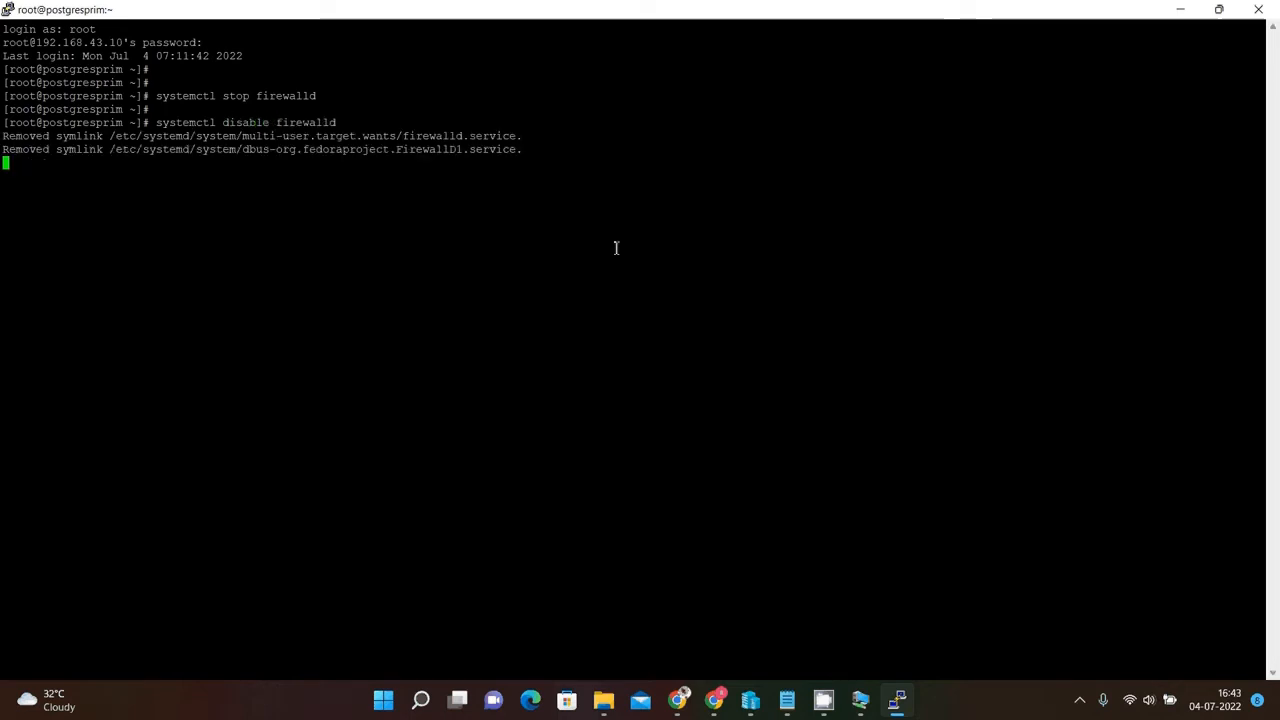
{"action": "key", "text": "Return"}
{"action": "key", "text": "Return"}
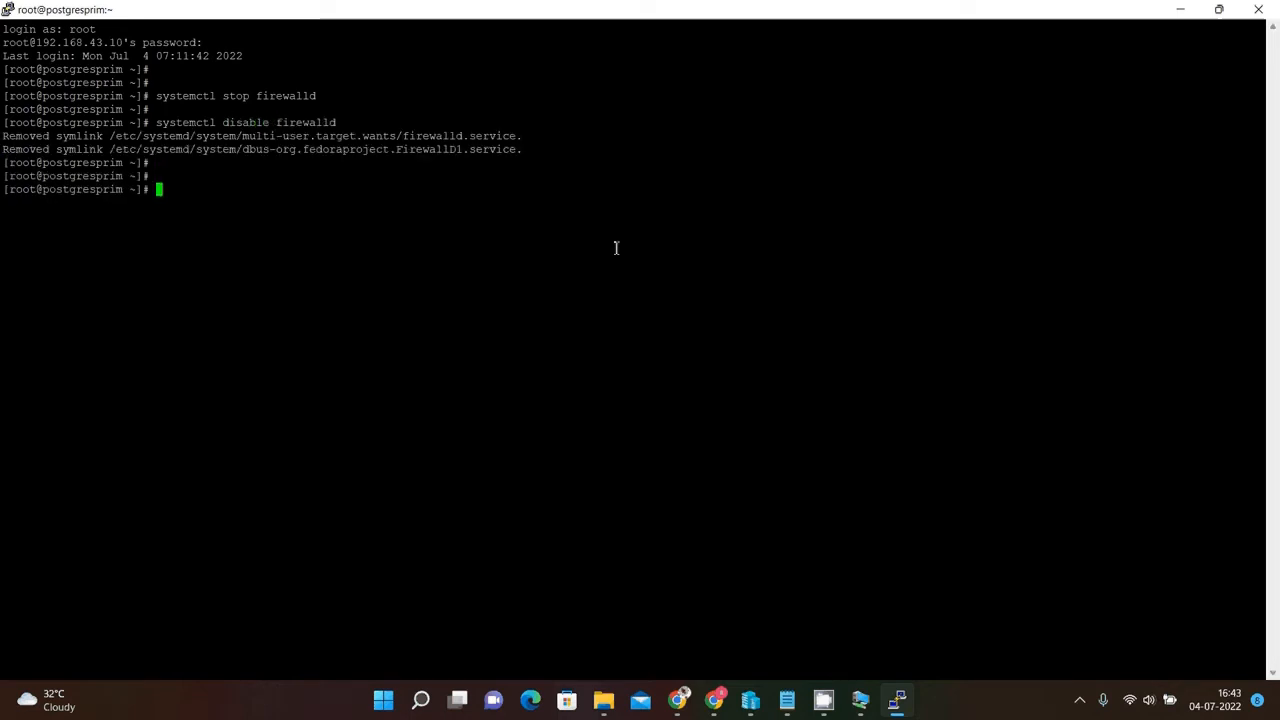
Check mounted filesystem usage with df -h and list all disks with fdisk -l.
{"action": "type", "text": "df -h"}
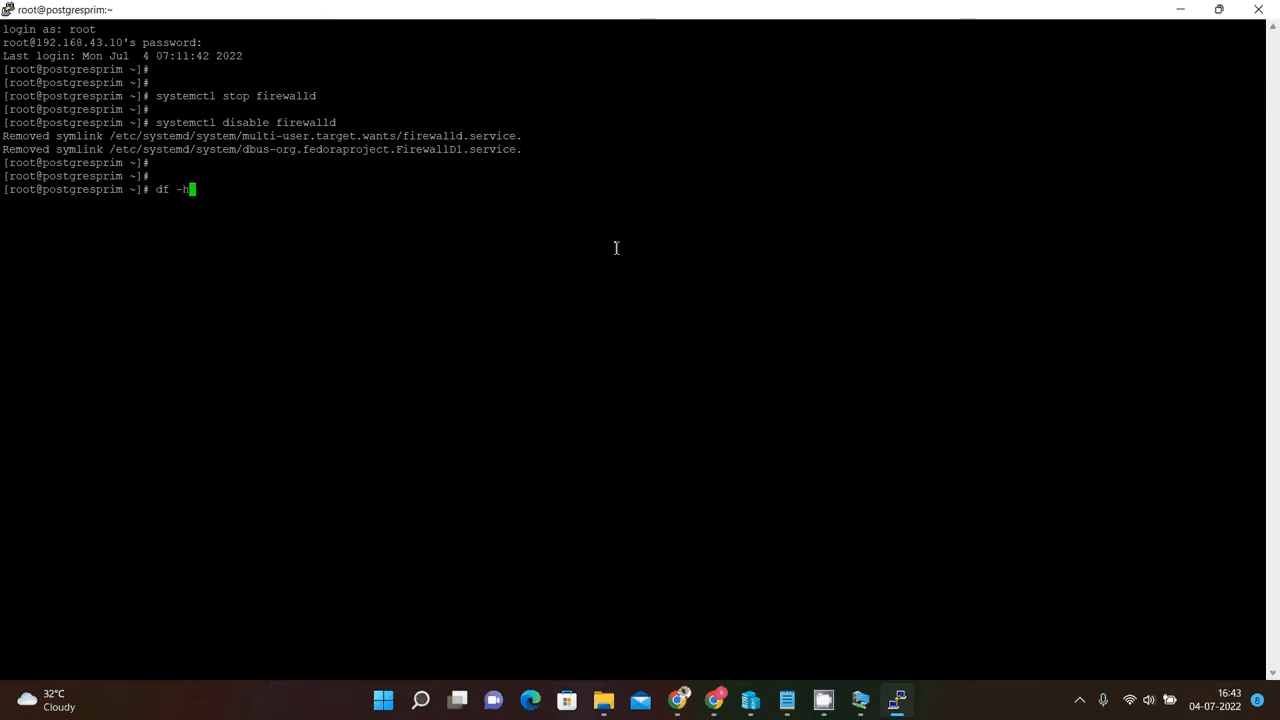
{"action": "key", "text": "Return"}
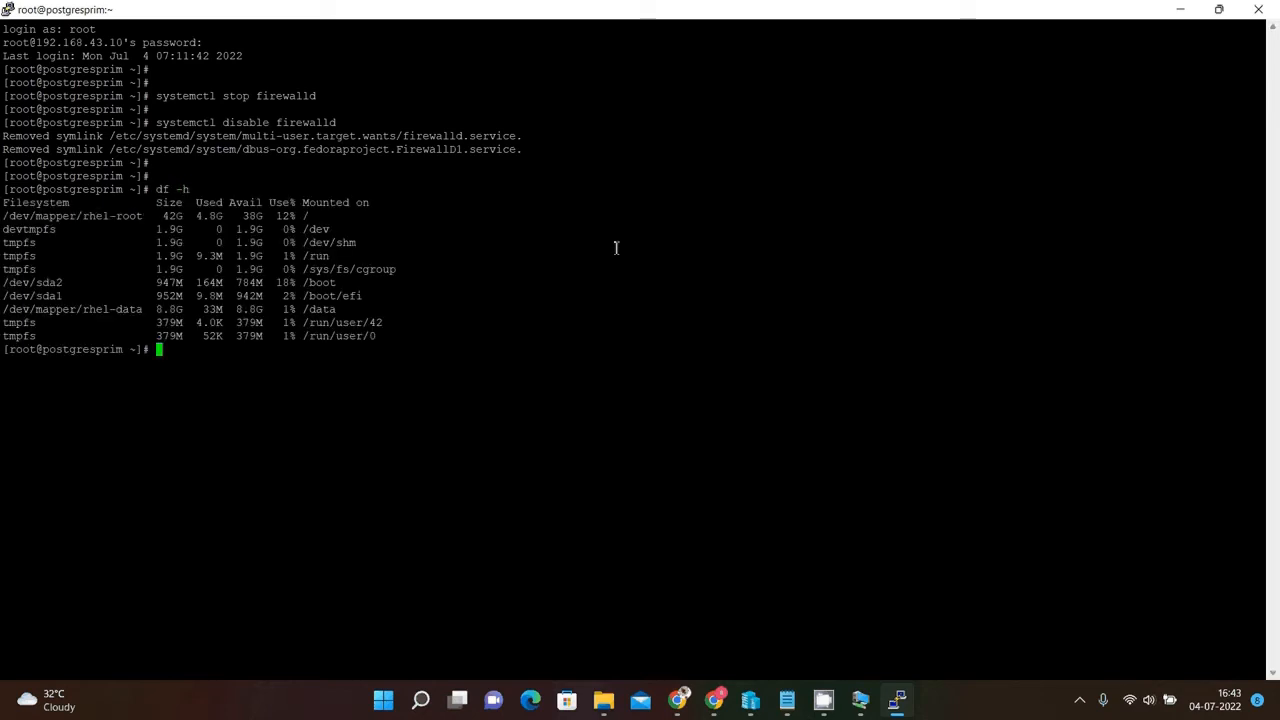
{"action": "key", "text": "Return"}
{"action": "key", "text": "Return"}
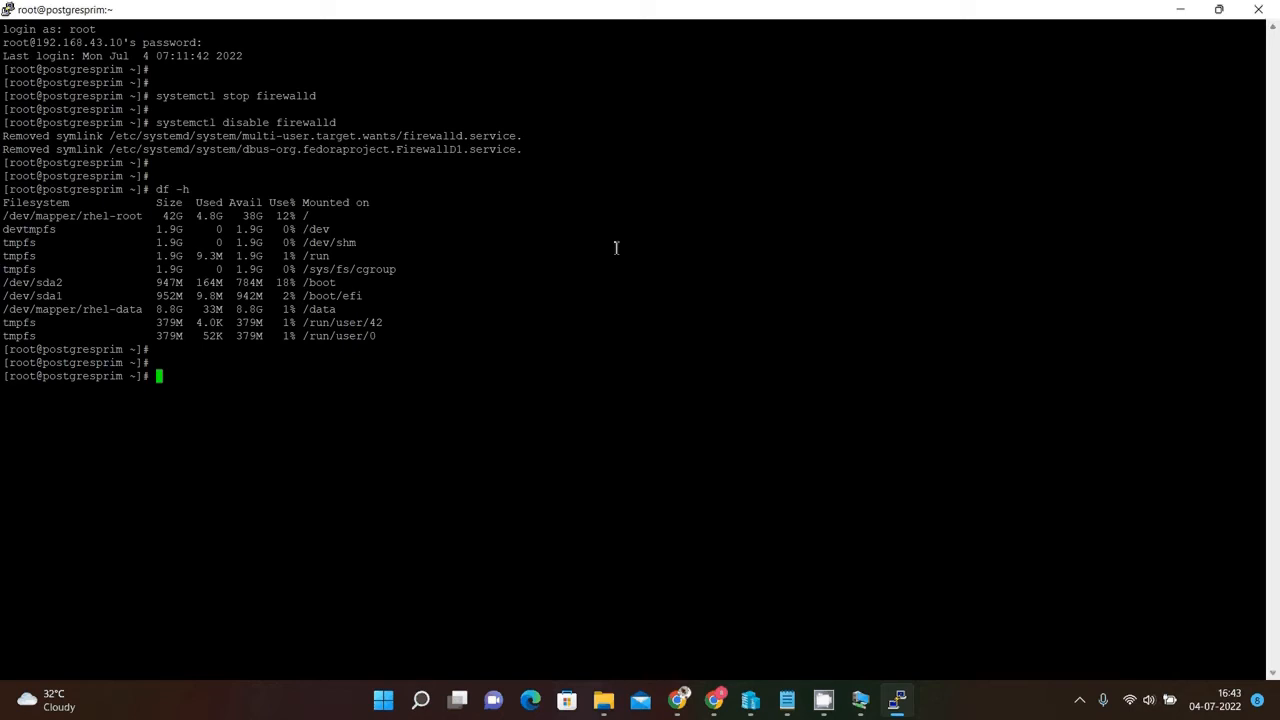
{"action": "type", "text": "fdisk -l"}
{"action": "key", "text": "Return"}
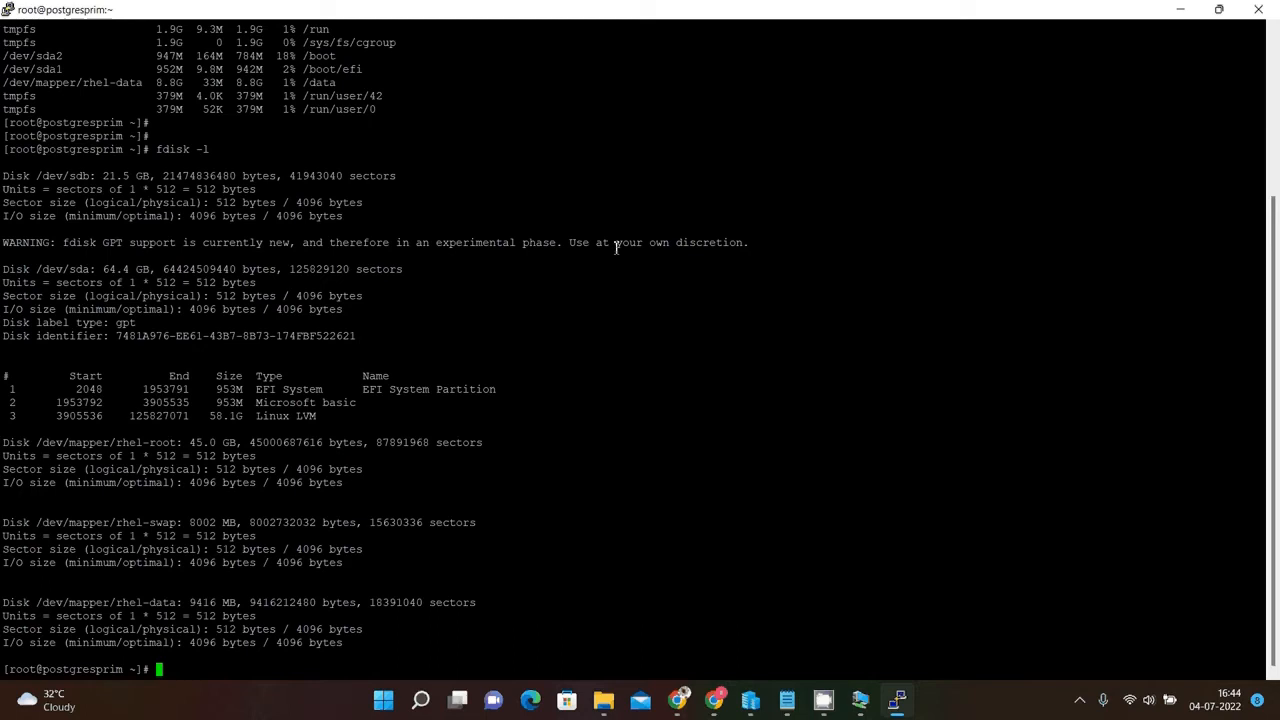
{"action": "key", "text": "Return"}
{"action": "key", "text": "Return"}
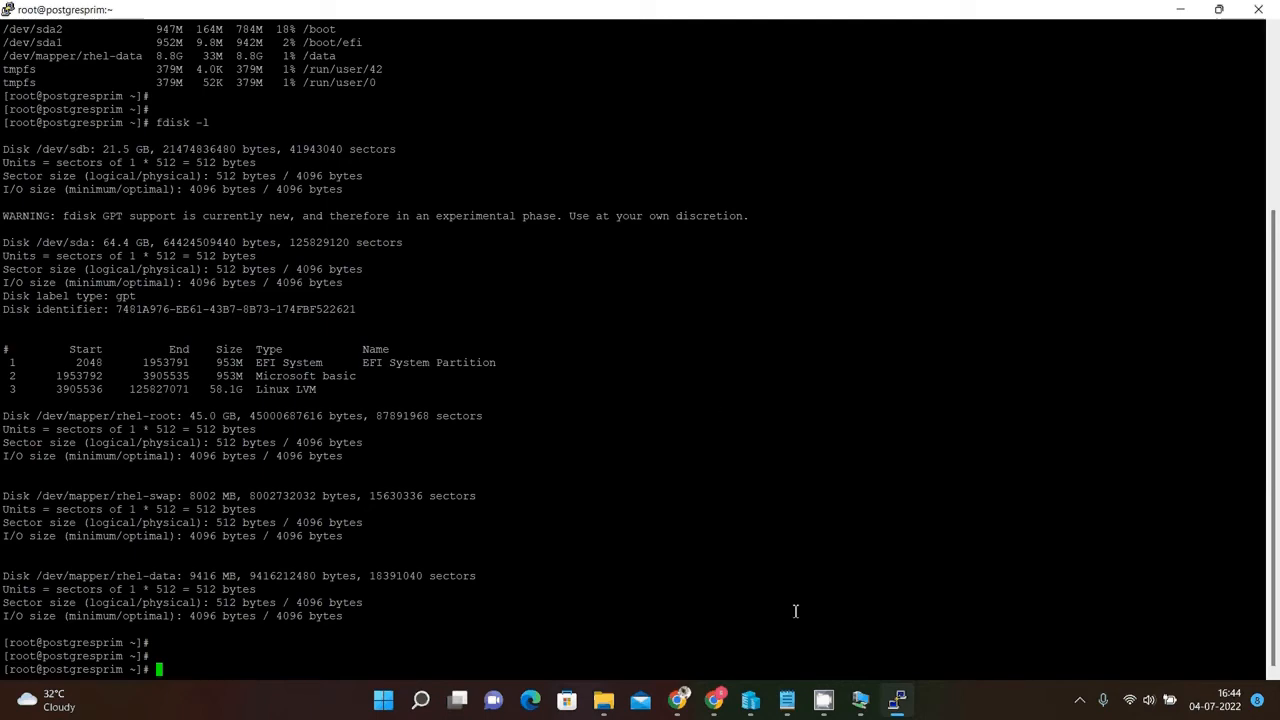
Switch to the VM console, open the Disks utility from Utilities, and select the 21 GB hard disk.
{"action": "mouse_move", "coordinate": [860, 700]}
{"action": "left_click", "coordinate": [862, 663]}
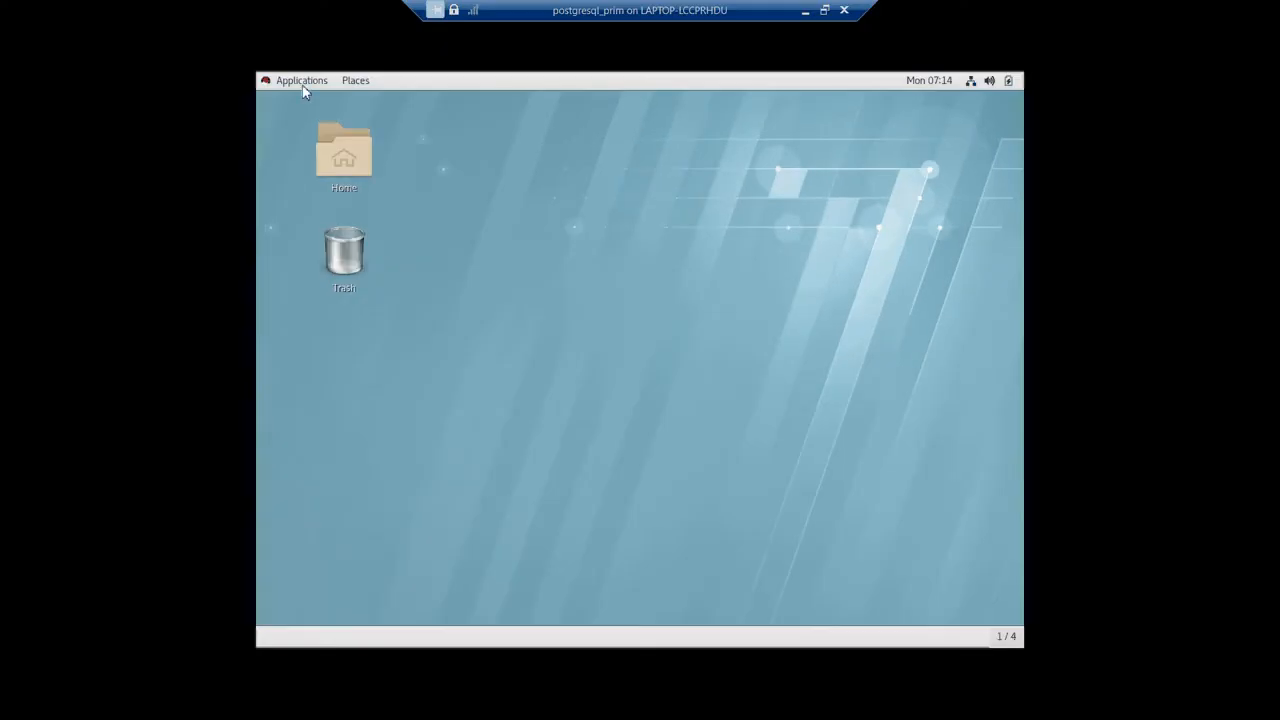
{"action": "left_click", "coordinate": [302, 82]}
{"action": "mouse_move", "coordinate": [333, 314]}
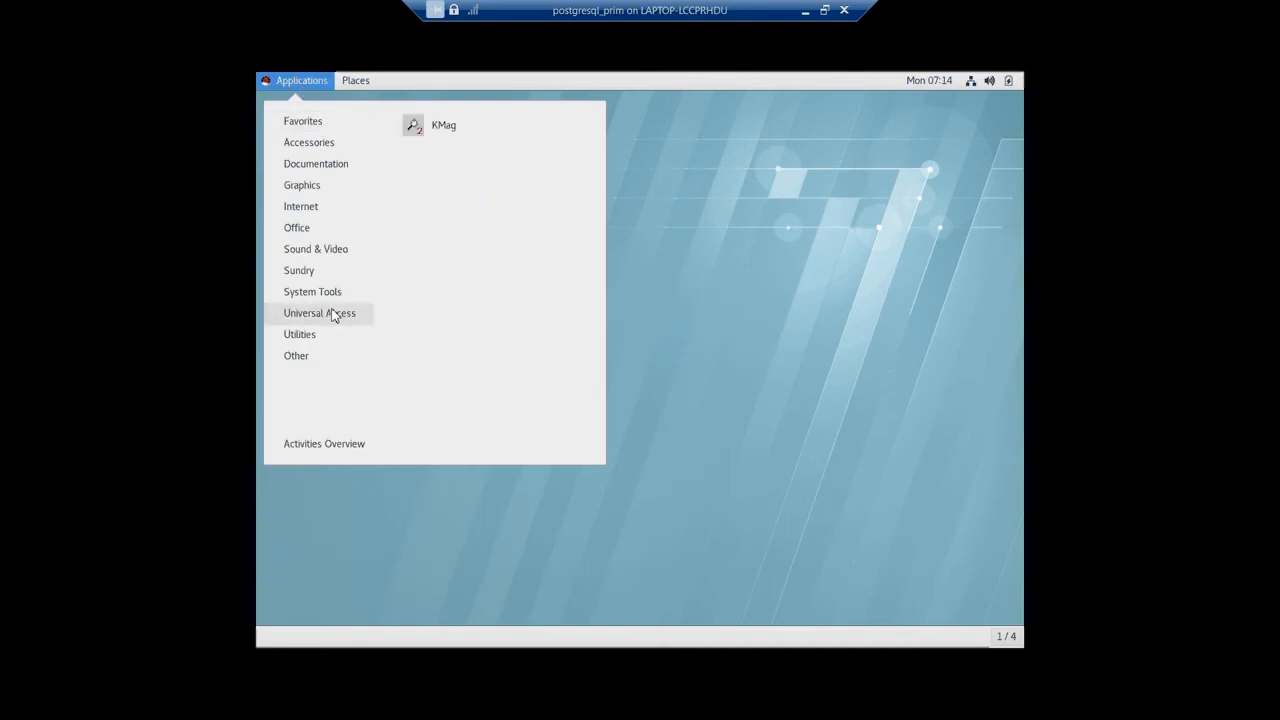
{"action": "mouse_move", "coordinate": [326, 338]}
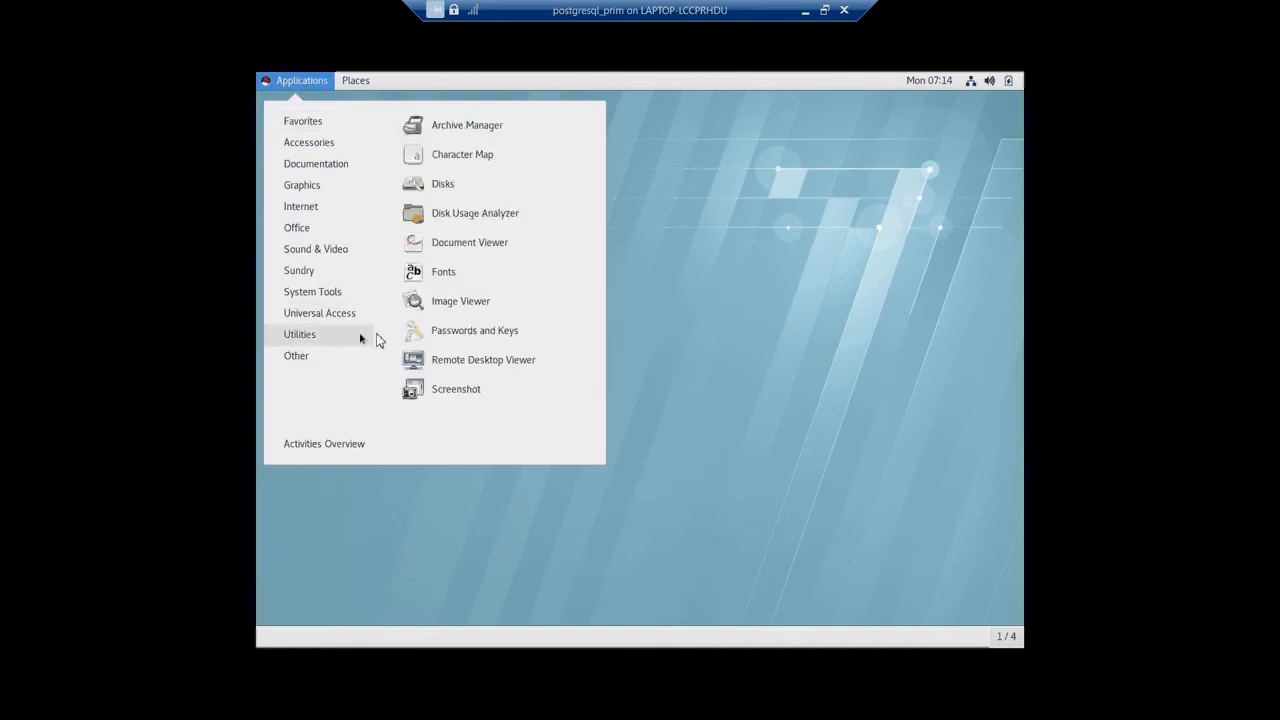
{"action": "left_click", "coordinate": [460, 182]}
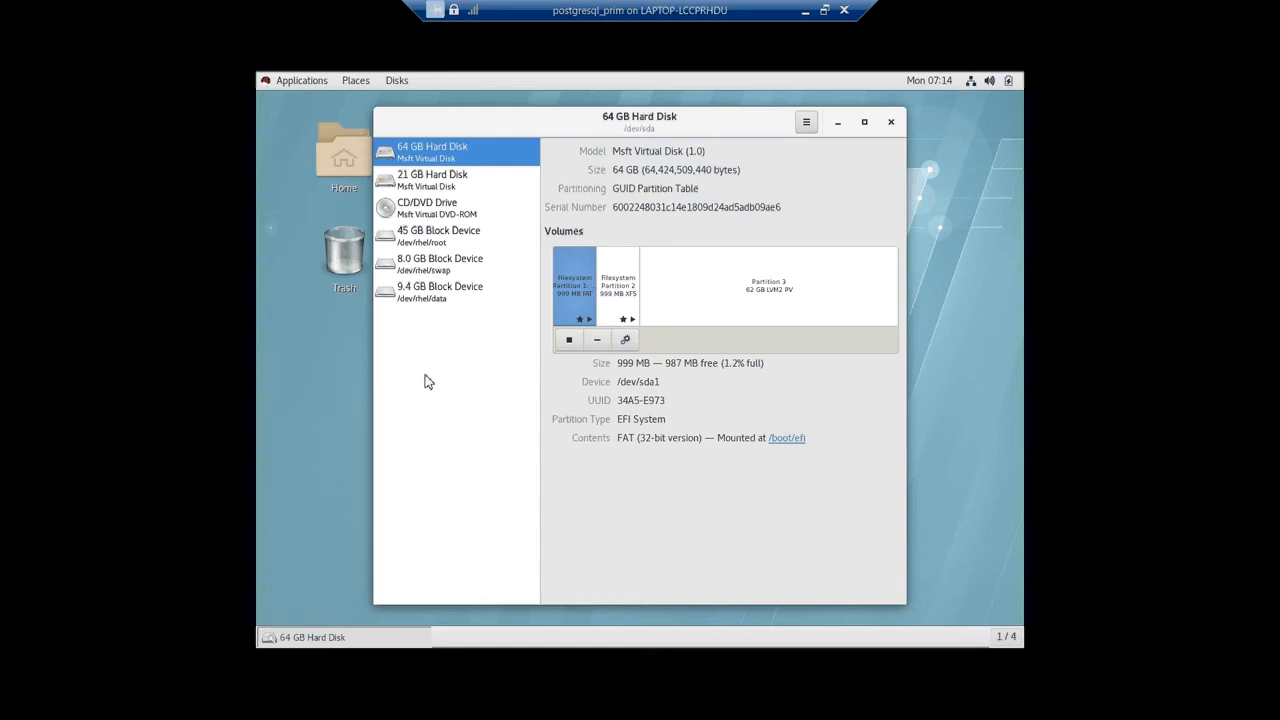
{"action": "left_click", "coordinate": [437, 193]}
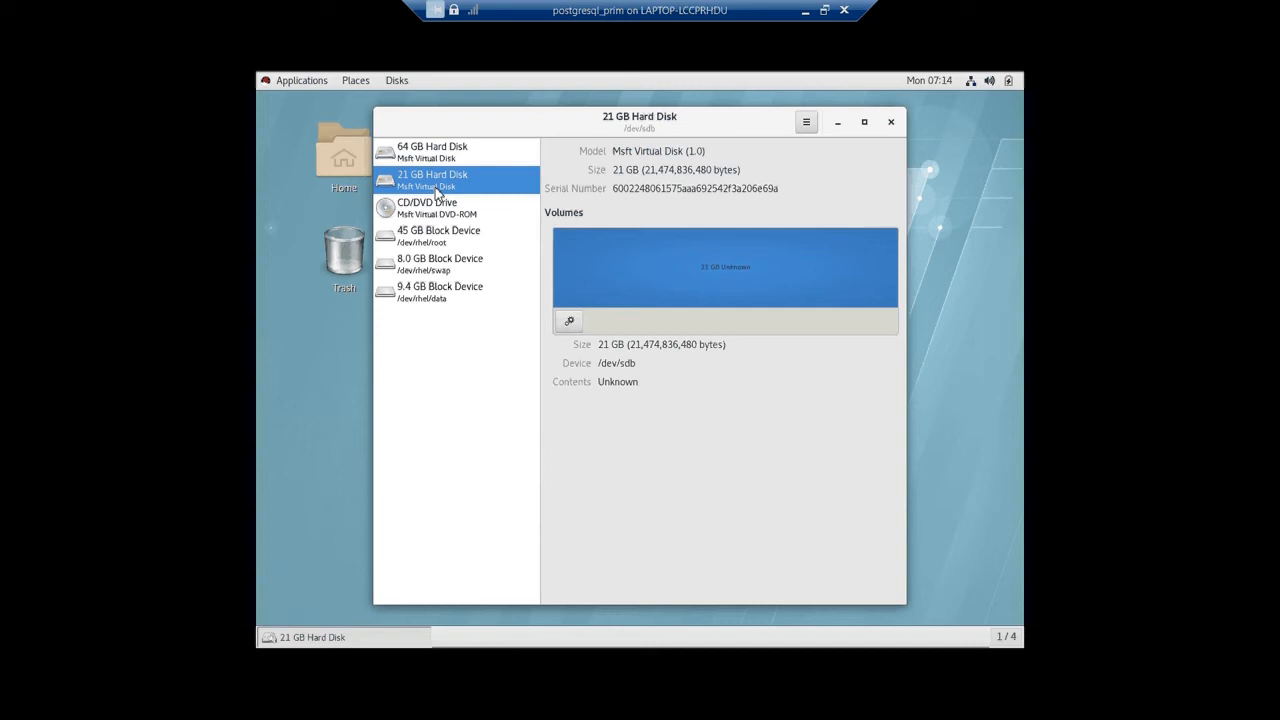
{"action": "left_click", "coordinate": [569, 322]}
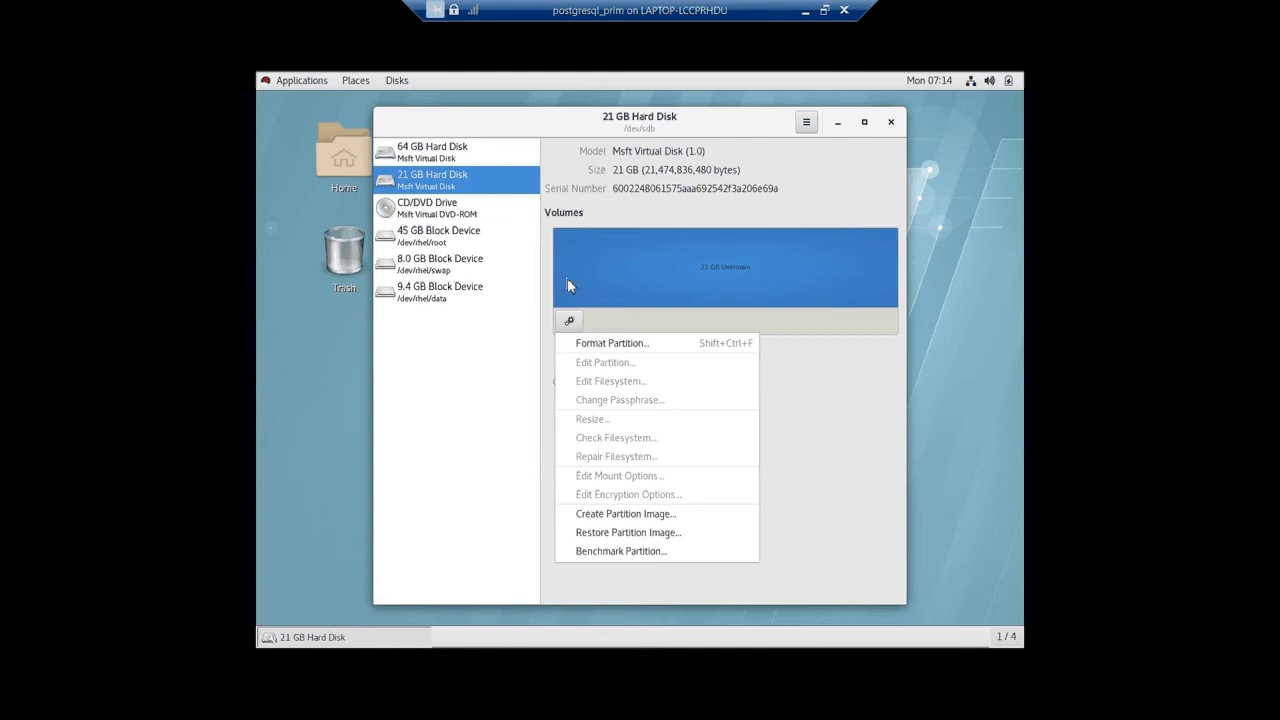
{"action": "left_click", "coordinate": [567, 280]}
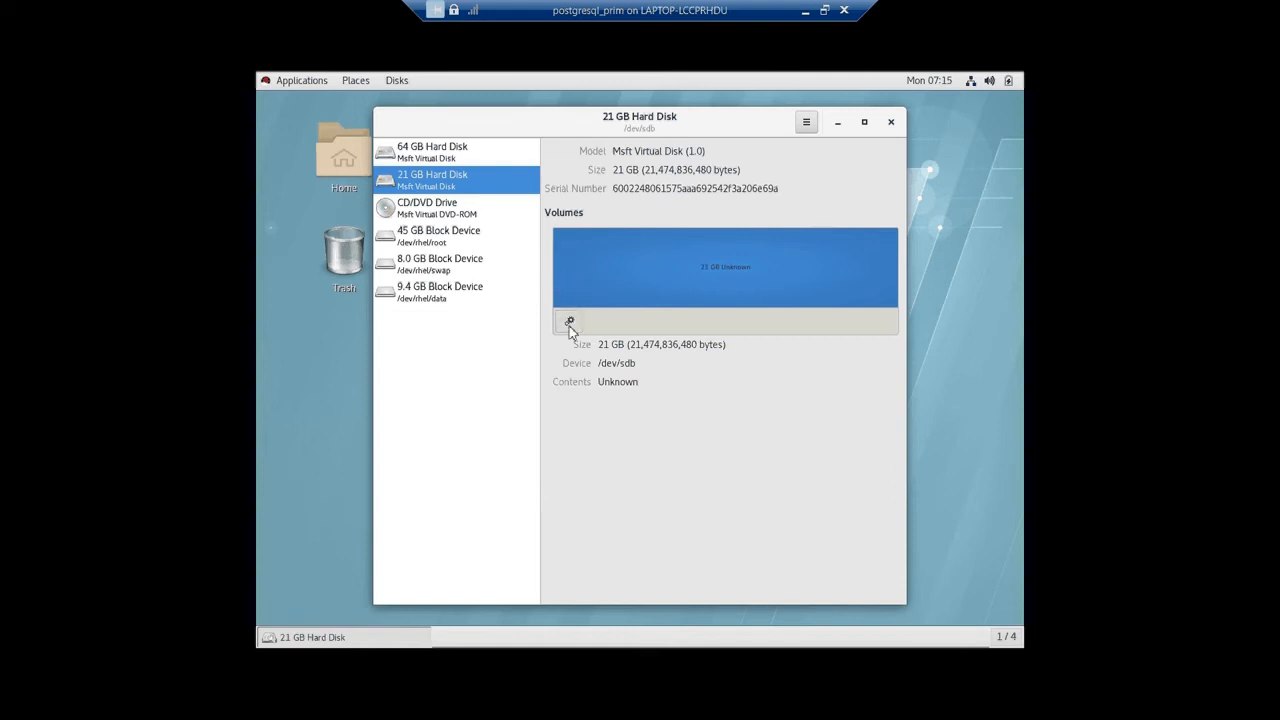
{"action": "left_click", "coordinate": [569, 321]}
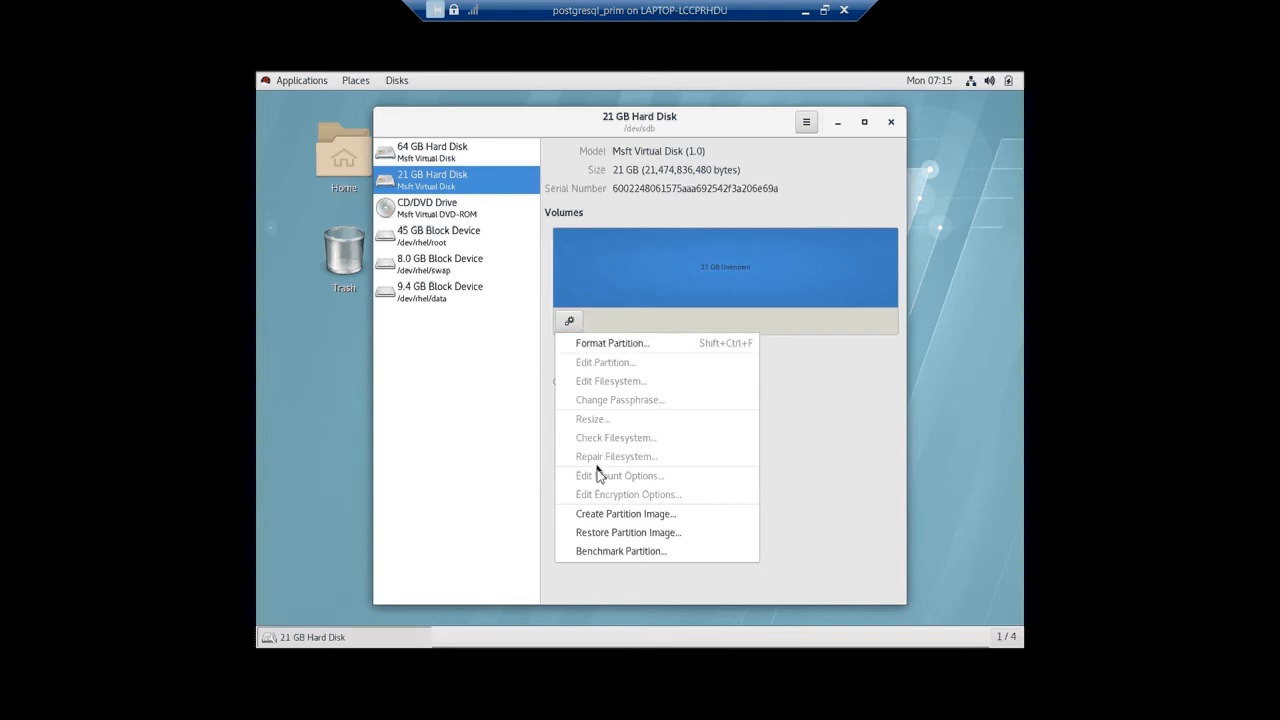
{"action": "left_click", "coordinate": [603, 515]}
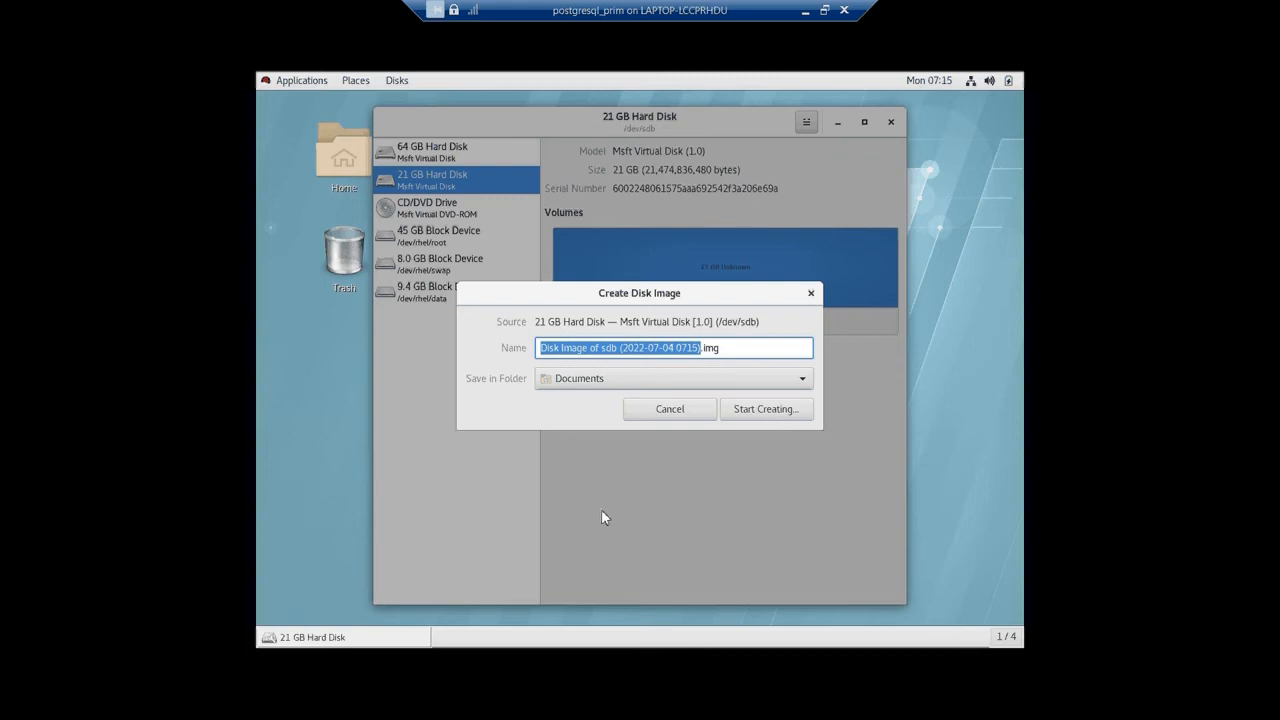
{"action": "left_click", "coordinate": [681, 413]}
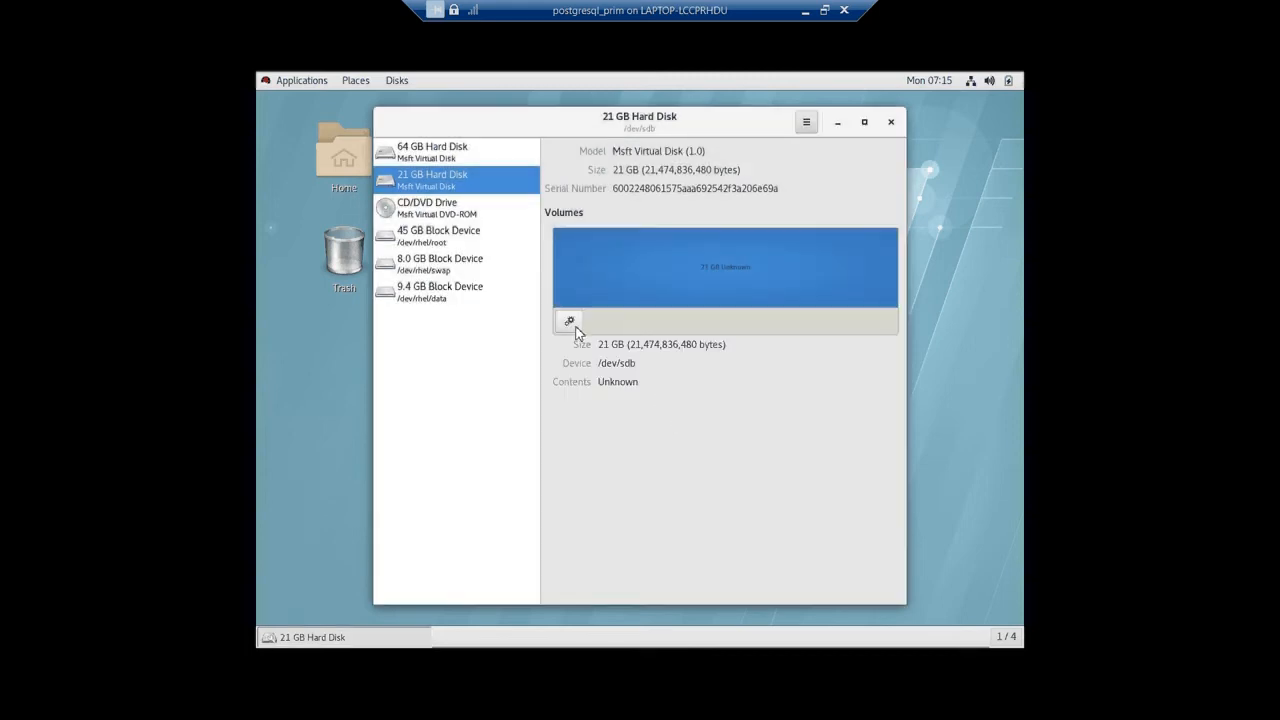
Format the 21 GB disk as an XFS volume named /datadisk using the Other type option.
{"action": "left_click", "coordinate": [575, 330]}
{"action": "left_click", "coordinate": [583, 345]}
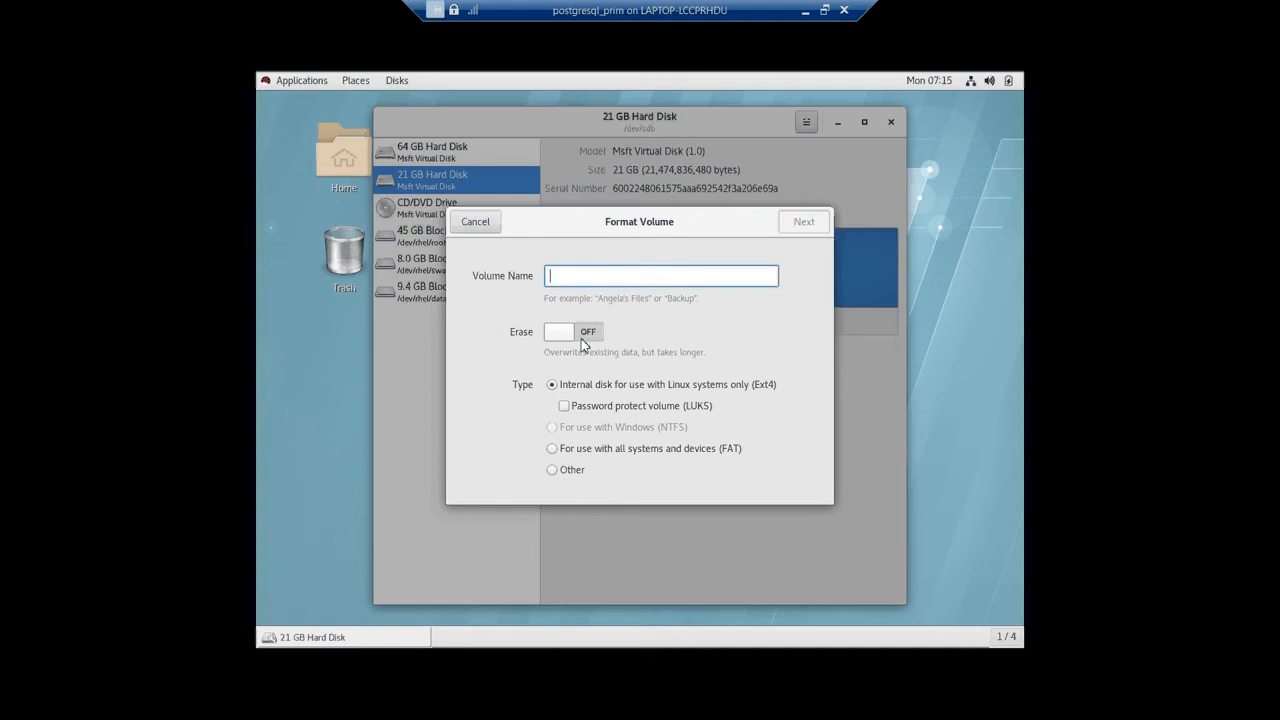
{"action": "type", "text": "/data"}
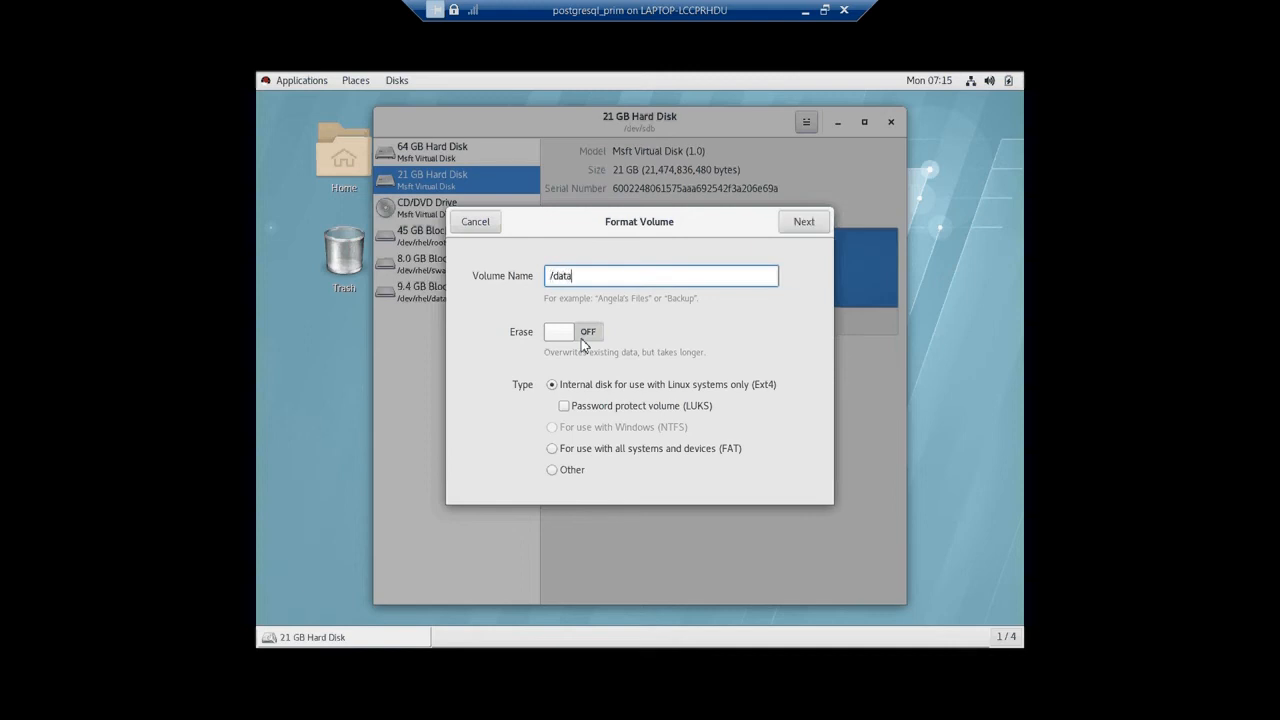
{"action": "type", "text": "disk"}
{"action": "left_click", "coordinate": [555, 470]}
{"action": "left_click", "coordinate": [792, 236]}
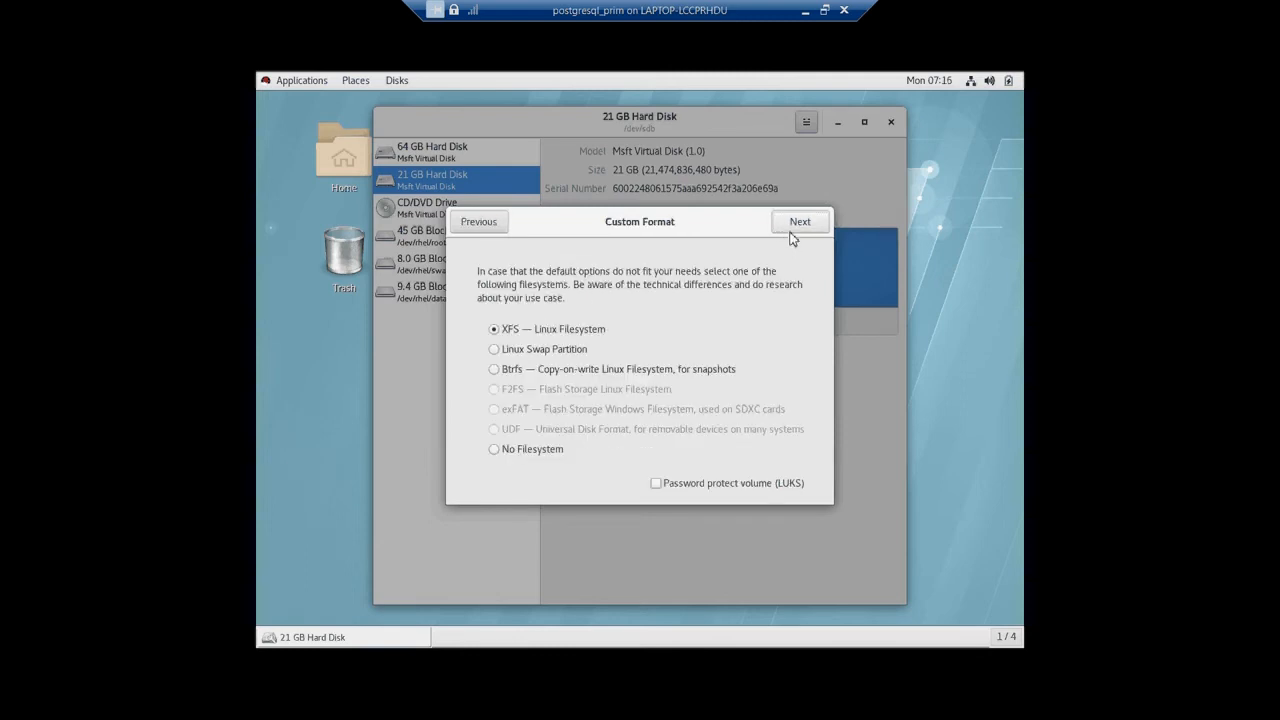
{"action": "left_click", "coordinate": [799, 222]}
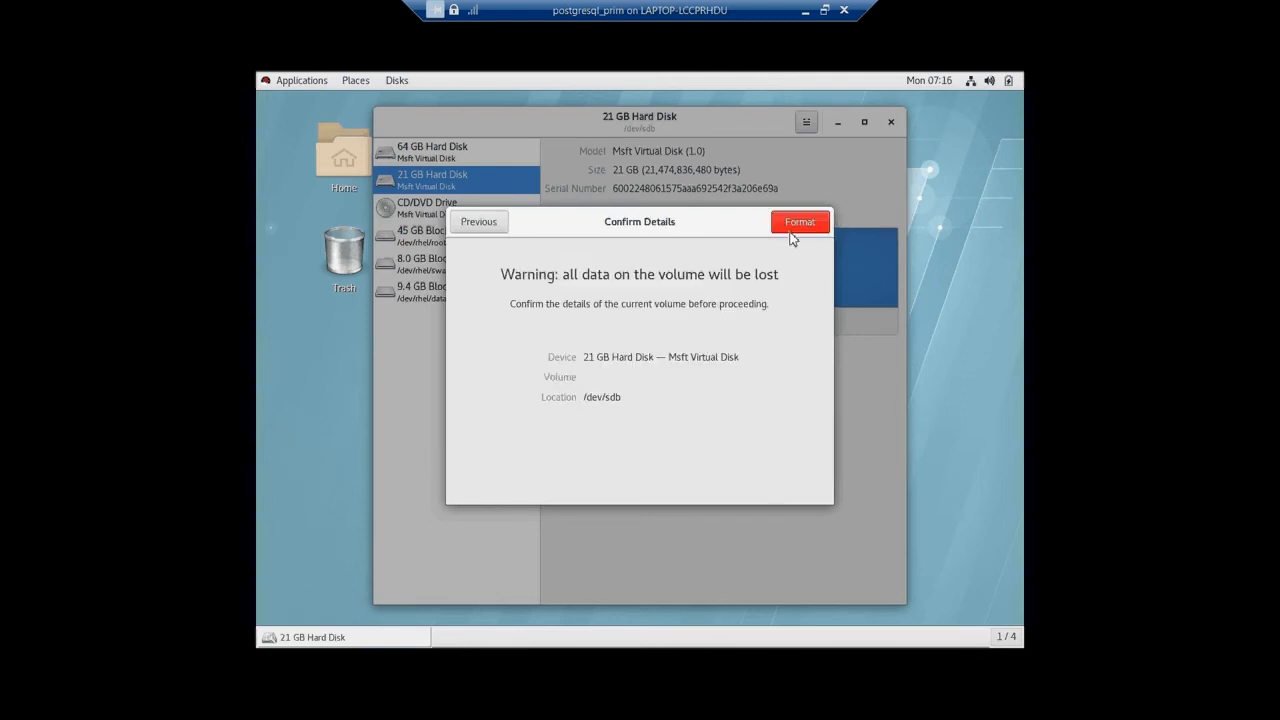
{"action": "left_click", "coordinate": [790, 231]}
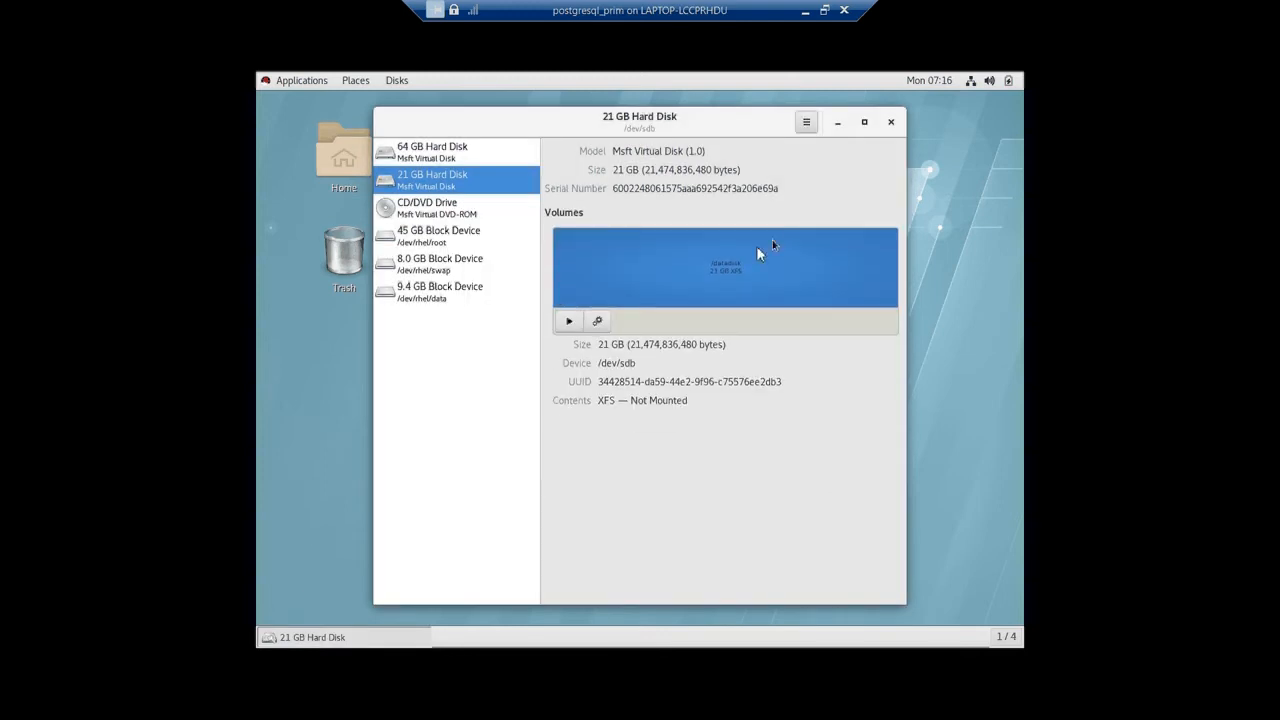
Mount the new /datadisk volume and minimize the VM console to return to PuTTY.
{"action": "left_click", "coordinate": [570, 322]}
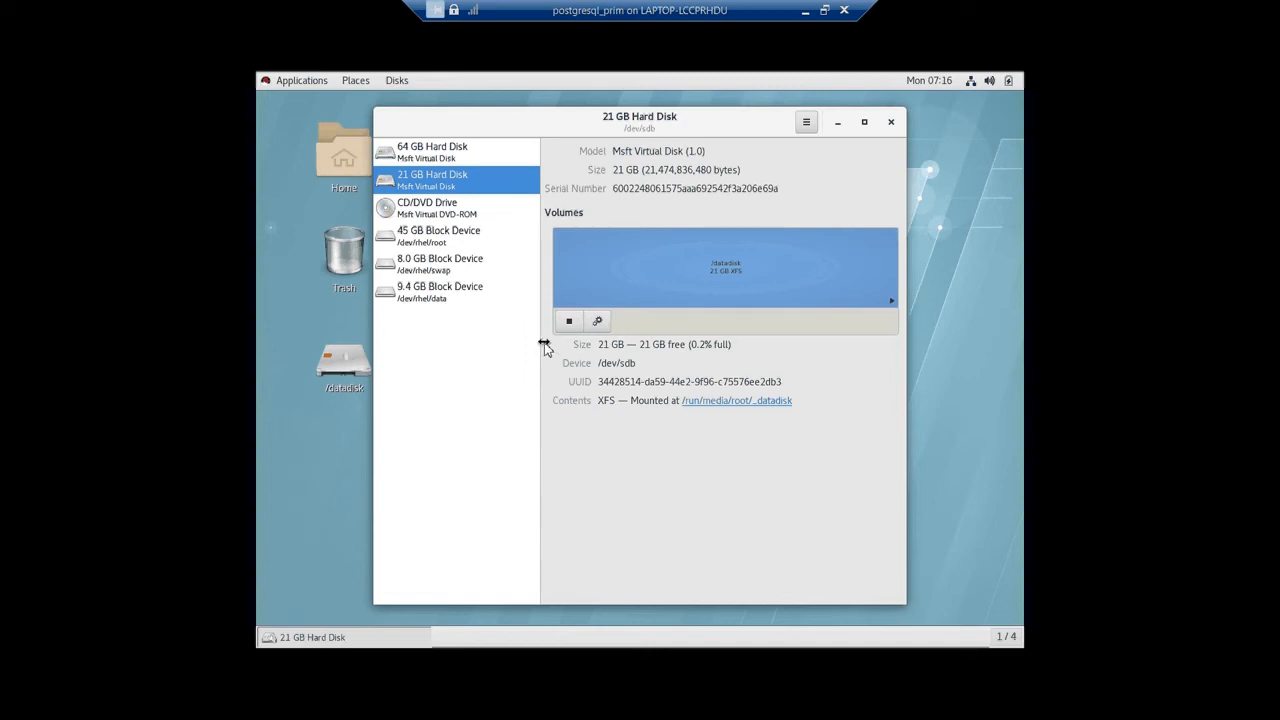
{"action": "left_click", "coordinate": [805, 11]}
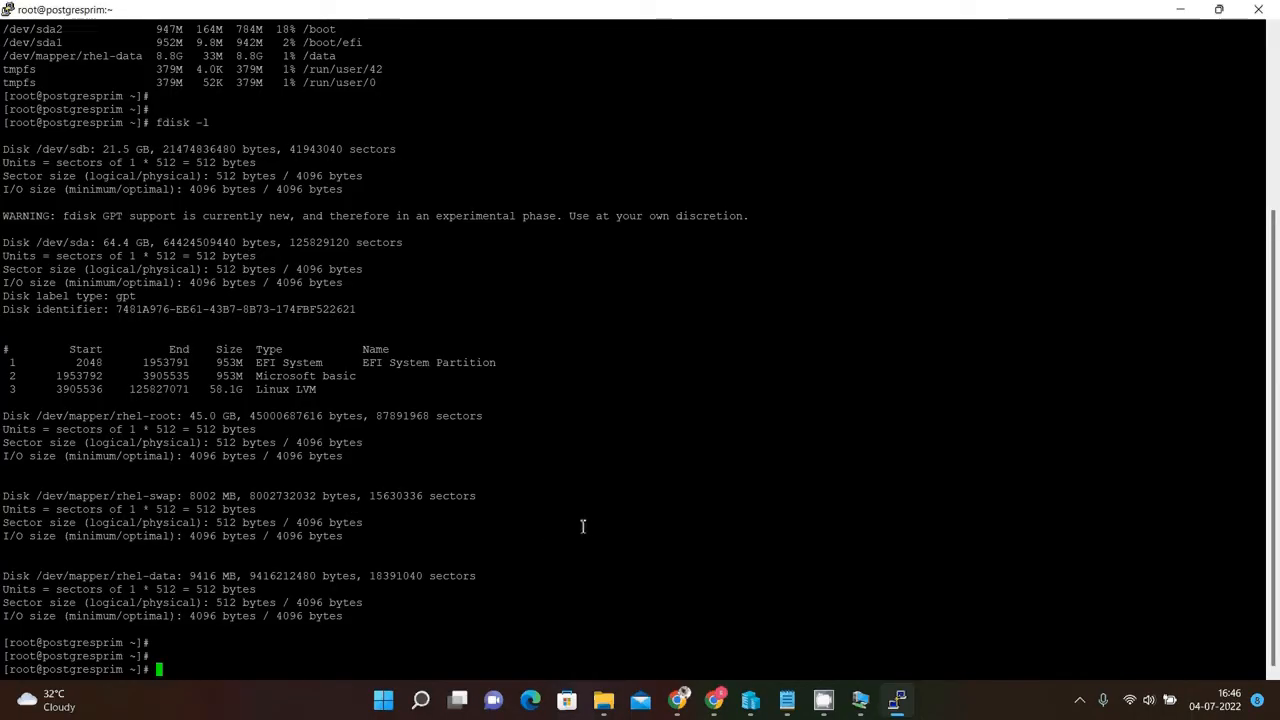
Rerun fdisk -l and df -h to review the disks and mounted filesystems.
{"action": "key", "text": "Up"}
{"action": "key", "text": "Return"}
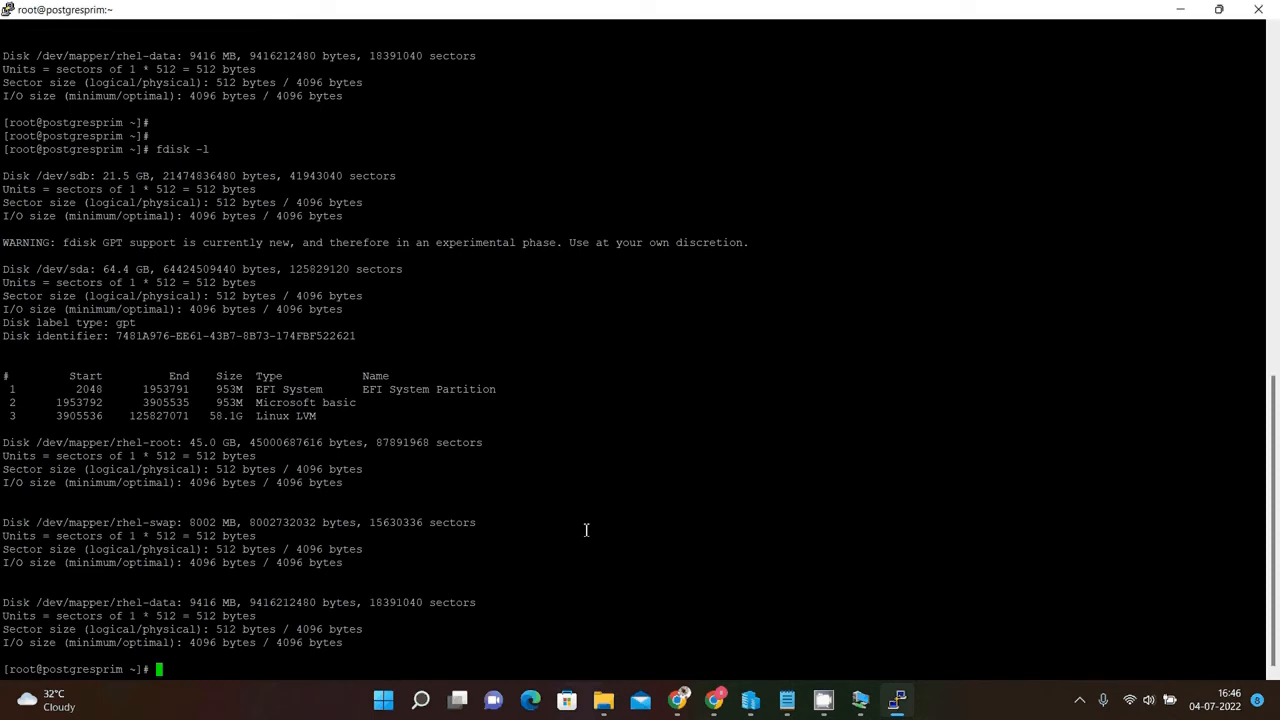
{"action": "key", "text": "Return"}
{"action": "key", "text": "Return"}
{"action": "key", "text": "Return"}
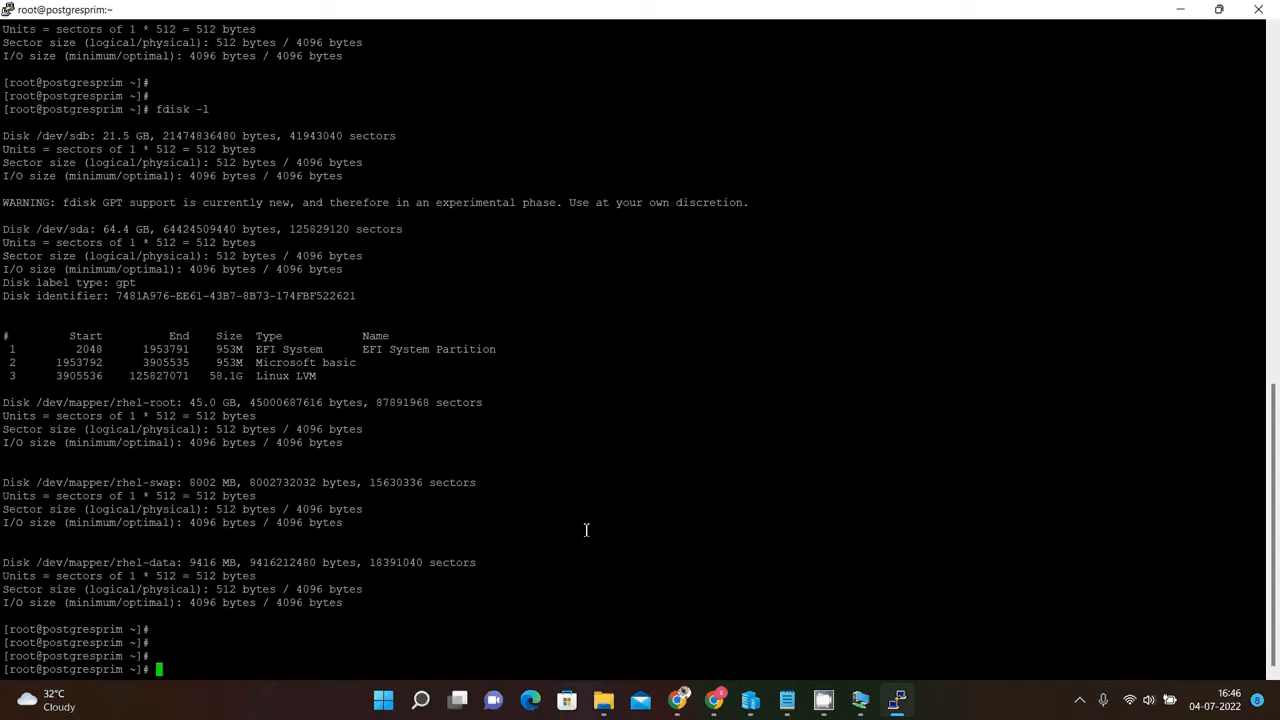
{"action": "type", "text": "df -h"}
{"action": "key", "text": "Return"}
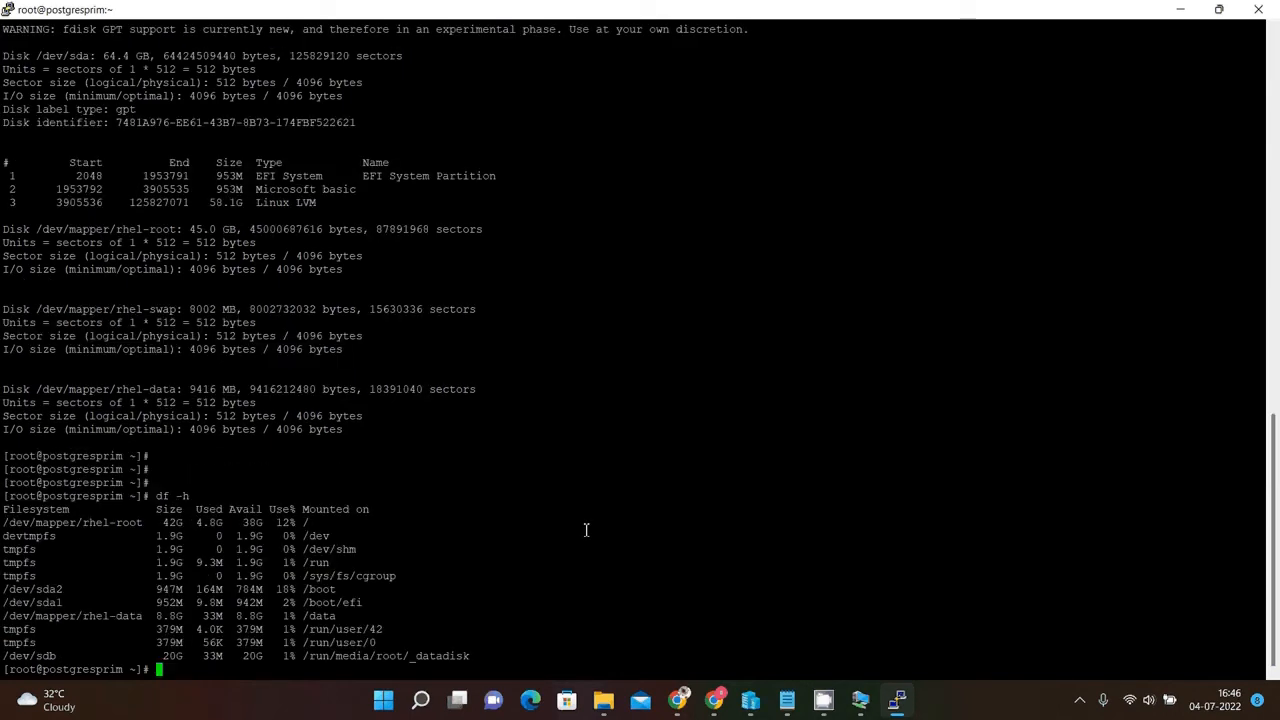
{"action": "key", "text": "Return"}
{"action": "key", "text": "Return"}
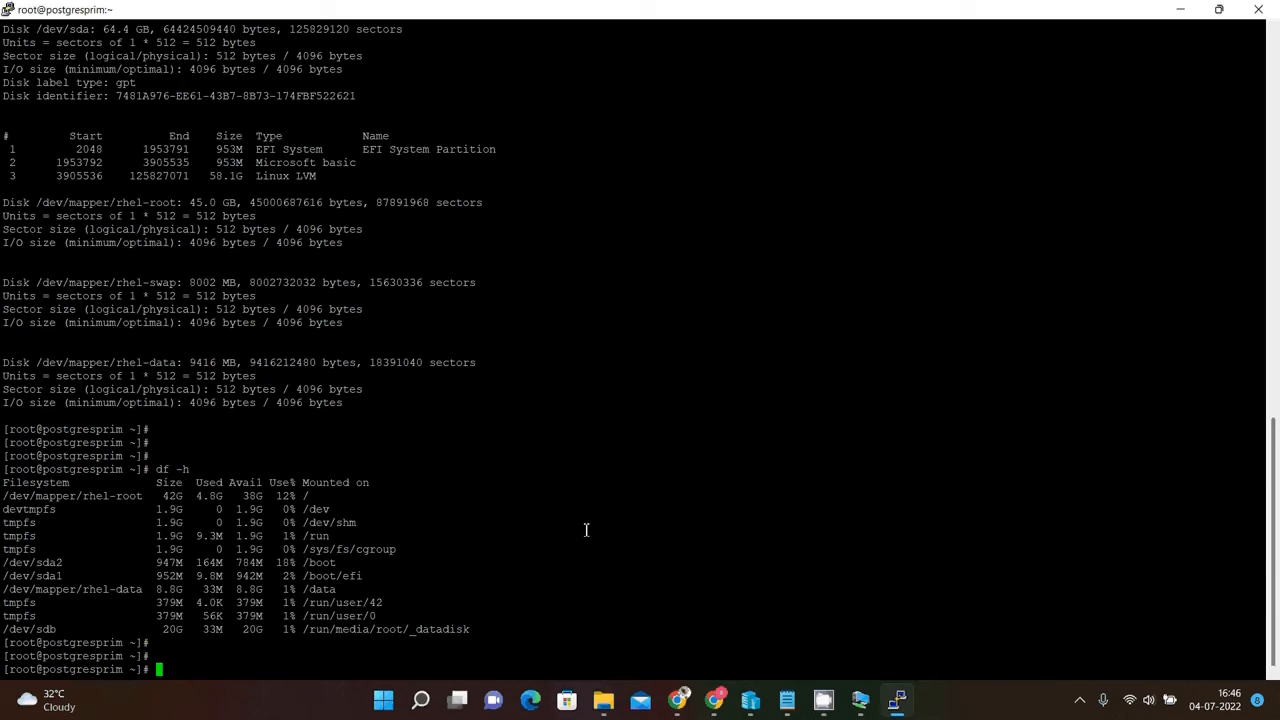
{"action": "key", "text": "Return"}
{"action": "key", "text": "Return"}
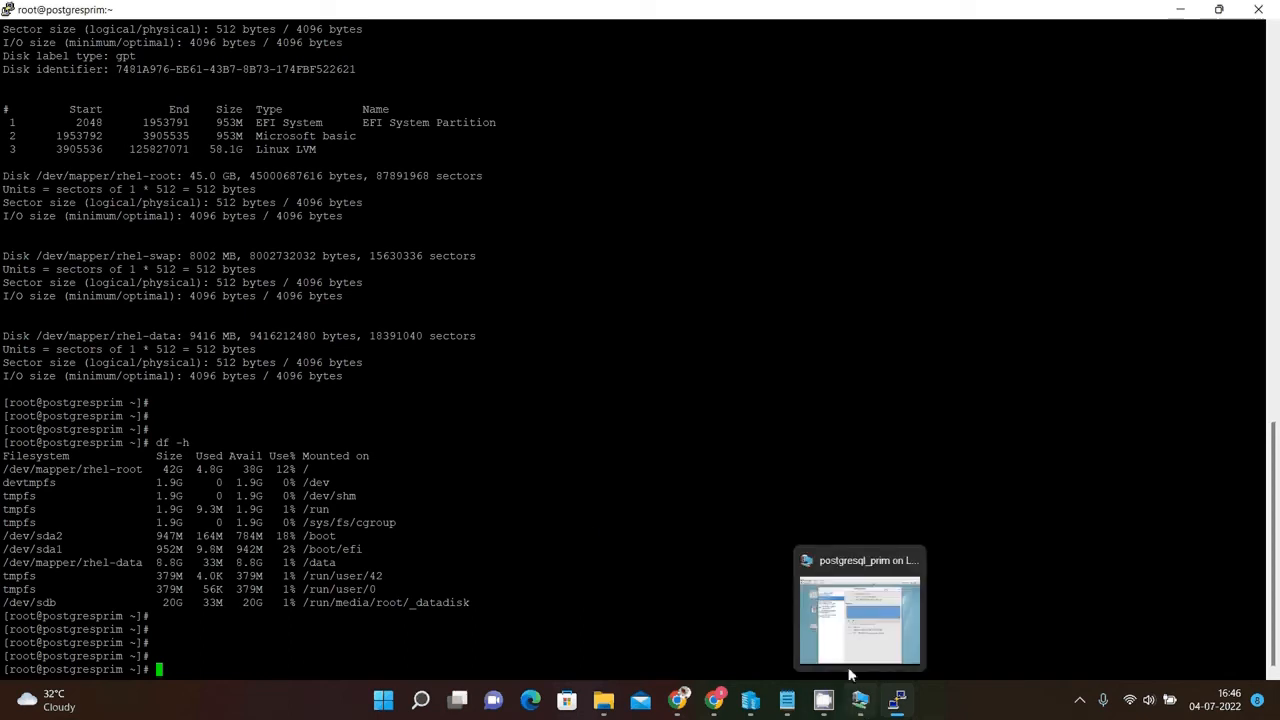
In the VM's Disks utility, unmount the datadisk volume, open its mount options without changes, and mount it again.
{"action": "left_click", "coordinate": [849, 663]}
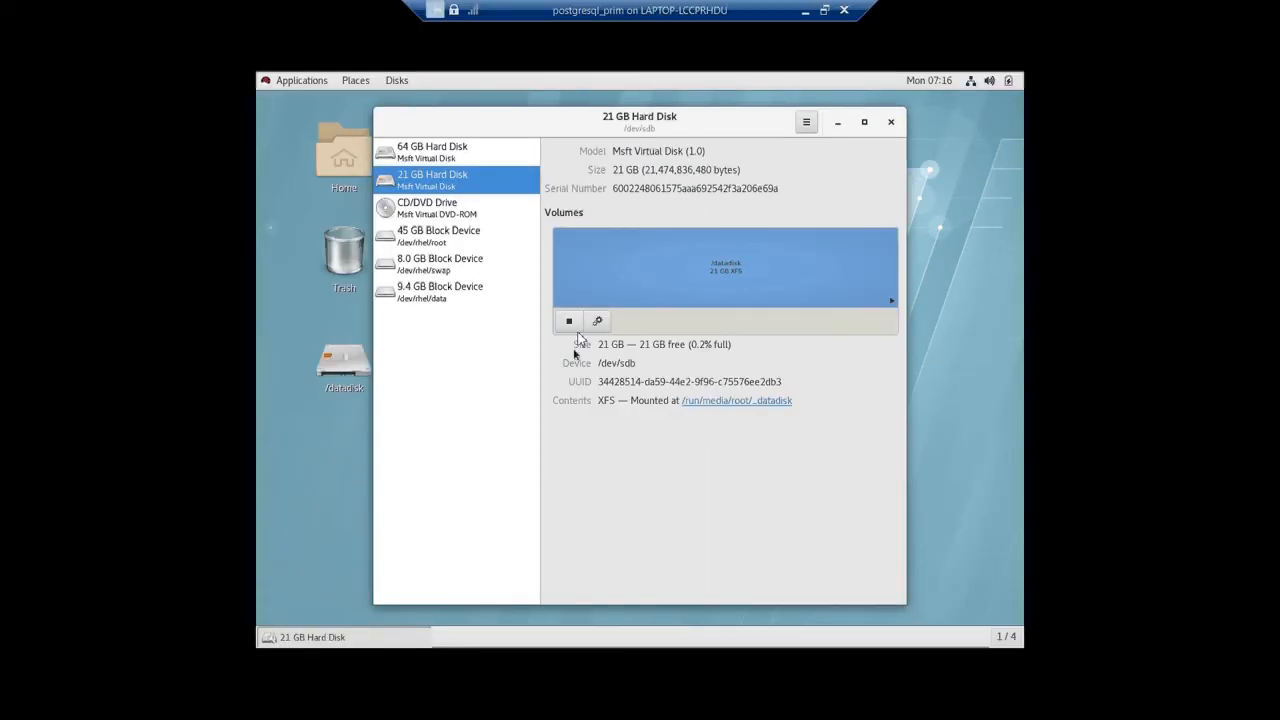
{"action": "left_click", "coordinate": [570, 322]}
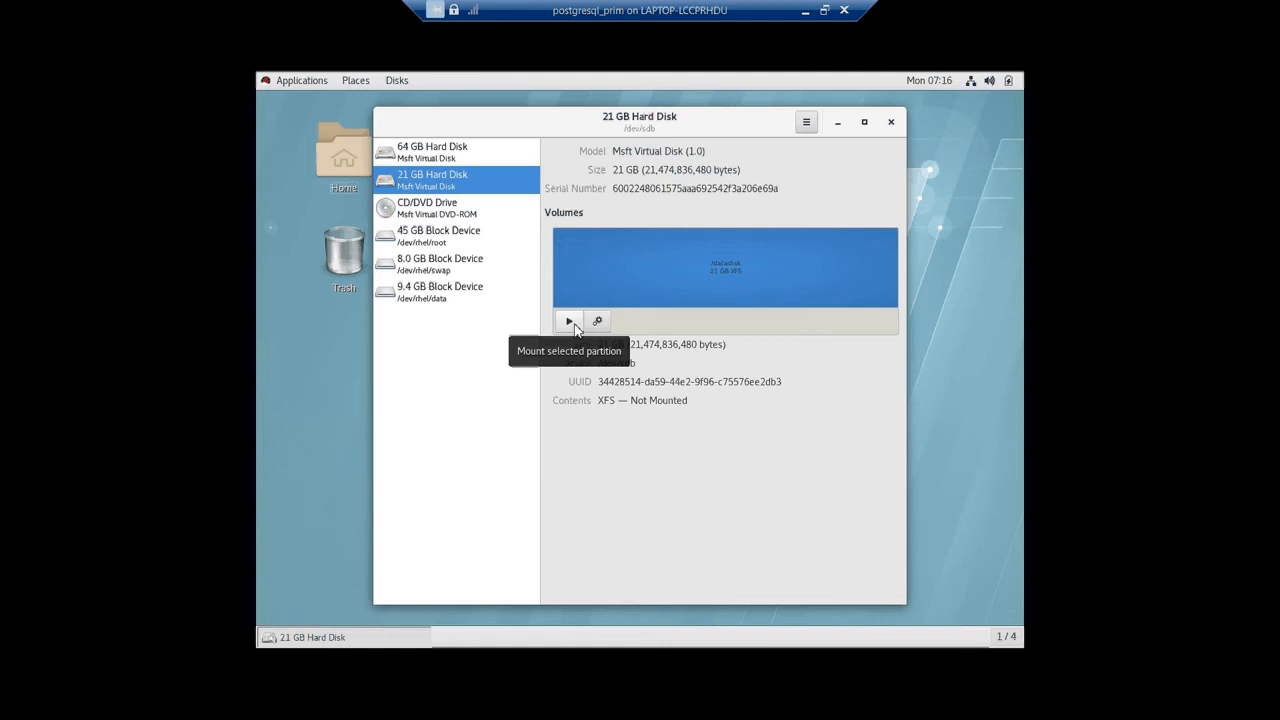
{"action": "left_click", "coordinate": [597, 321]}
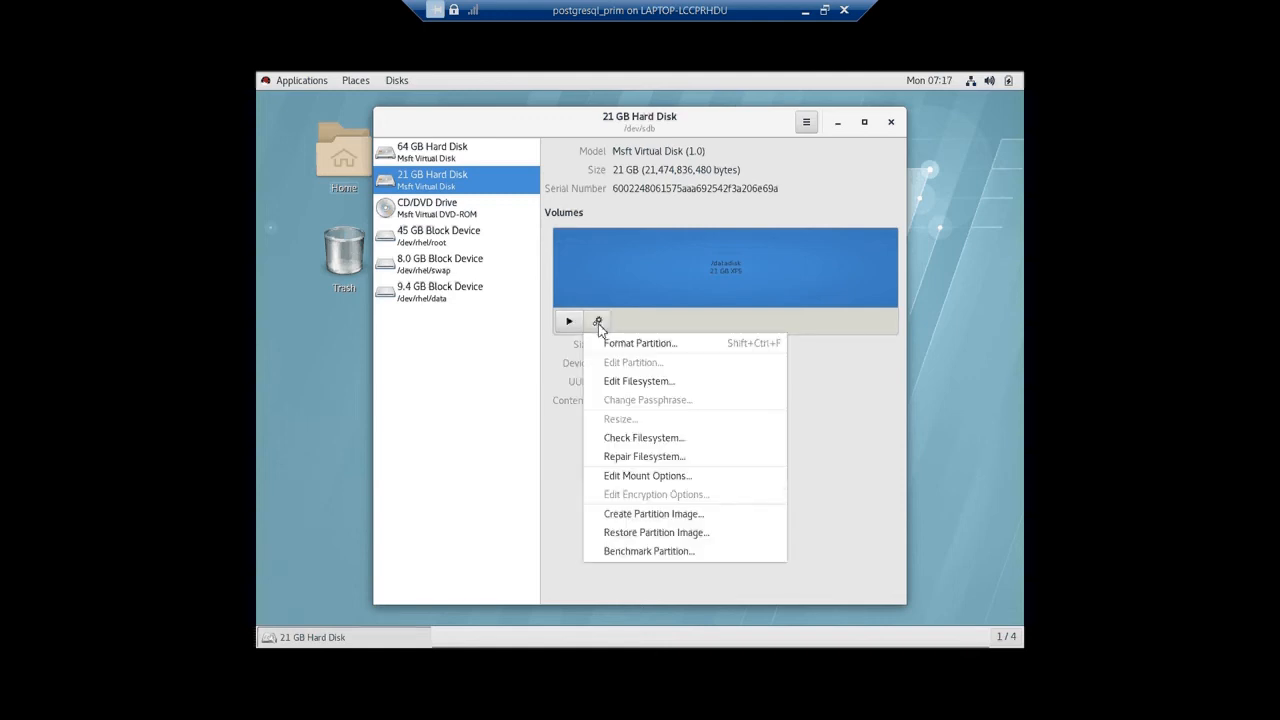
{"action": "left_click", "coordinate": [628, 477]}
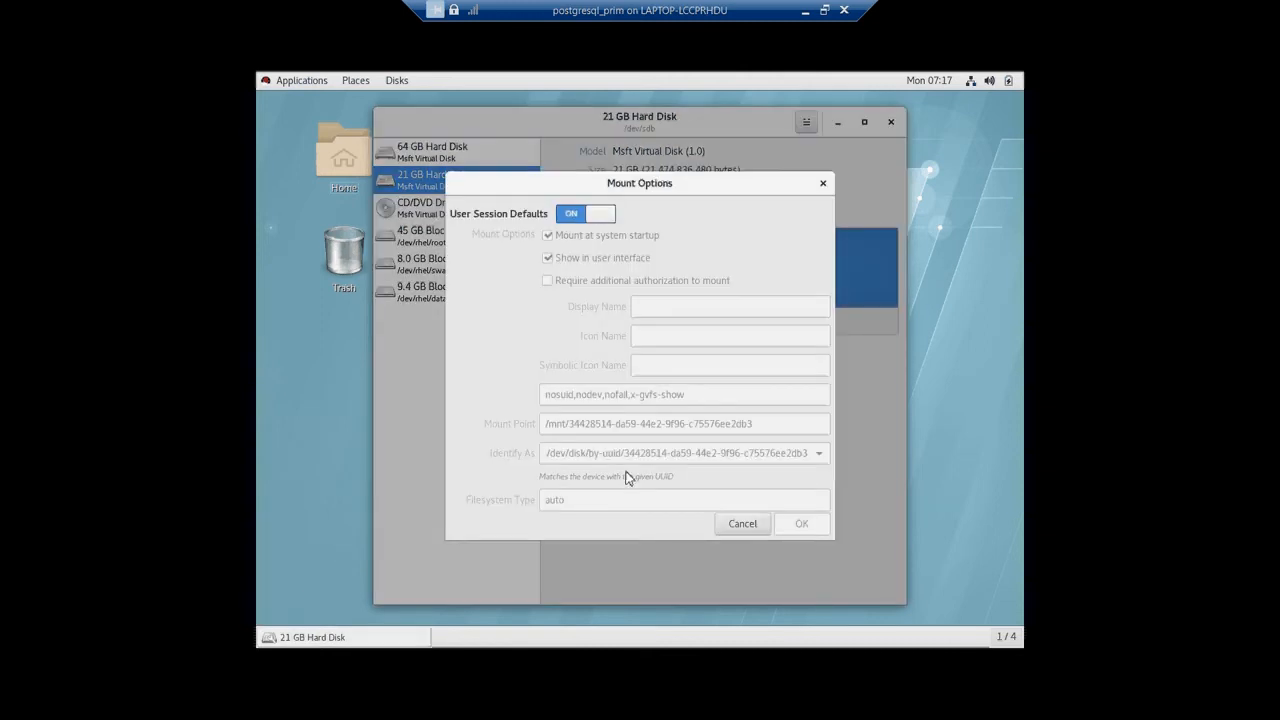
{"action": "left_click", "coordinate": [742, 524]}
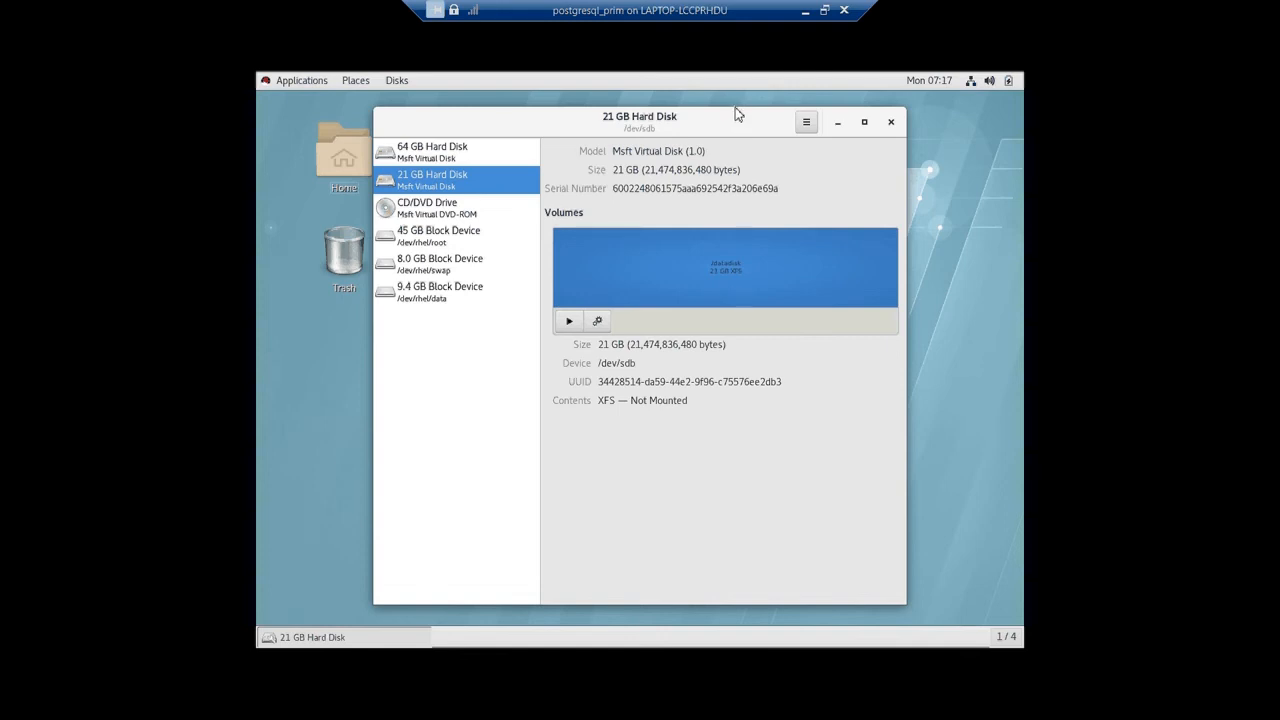
{"action": "left_click", "coordinate": [569, 322]}
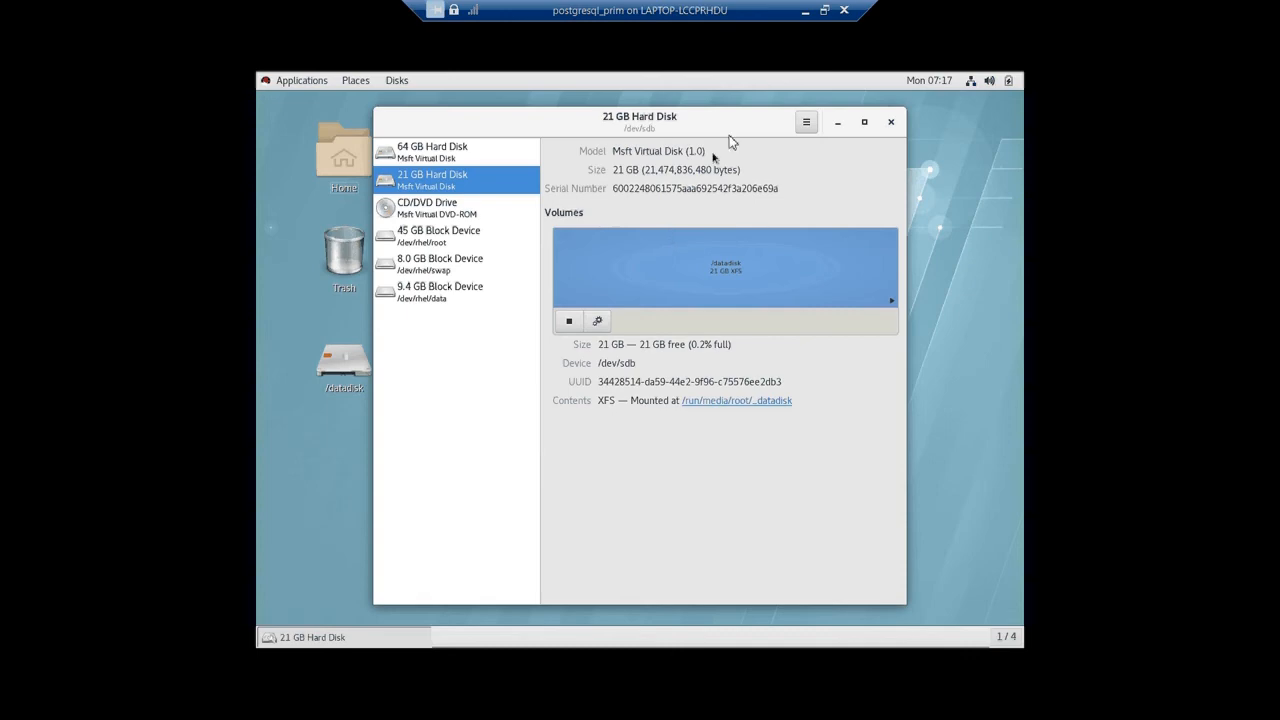
{"action": "left_click", "coordinate": [805, 10]}
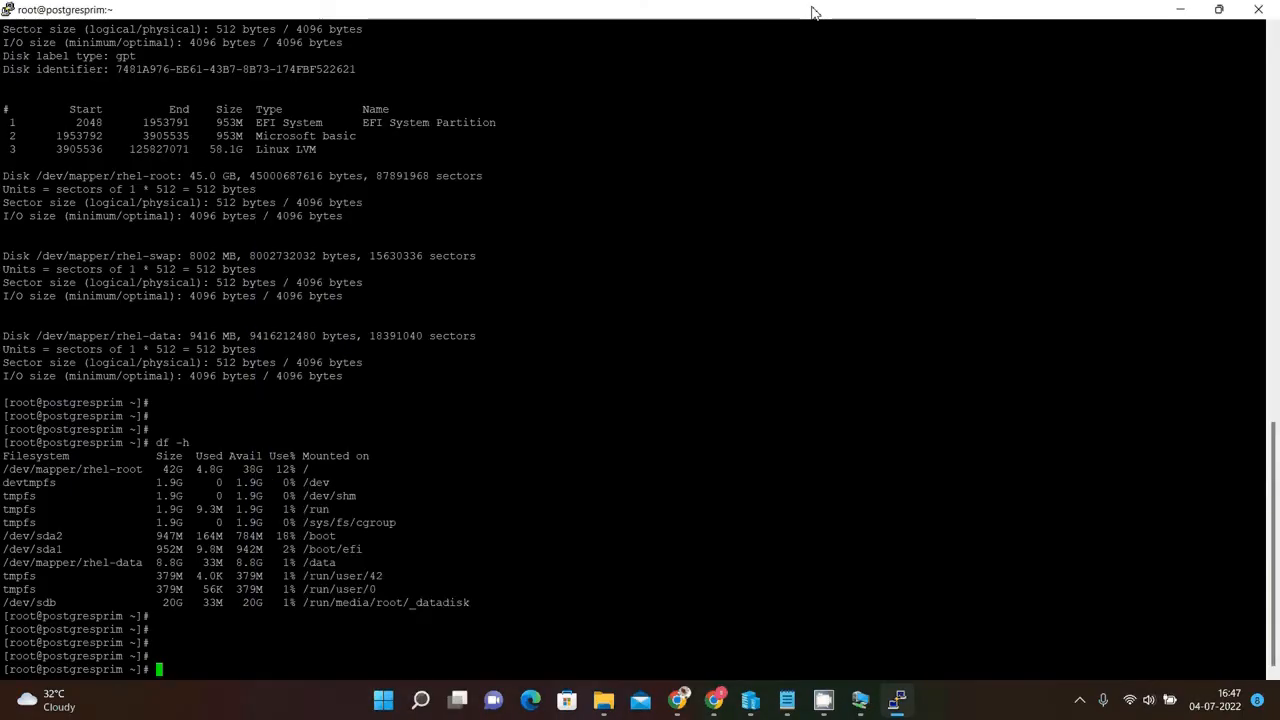
Try to mount /dev/sdb at /datadisk from the shell.
{"action": "type", "text": "mount "}
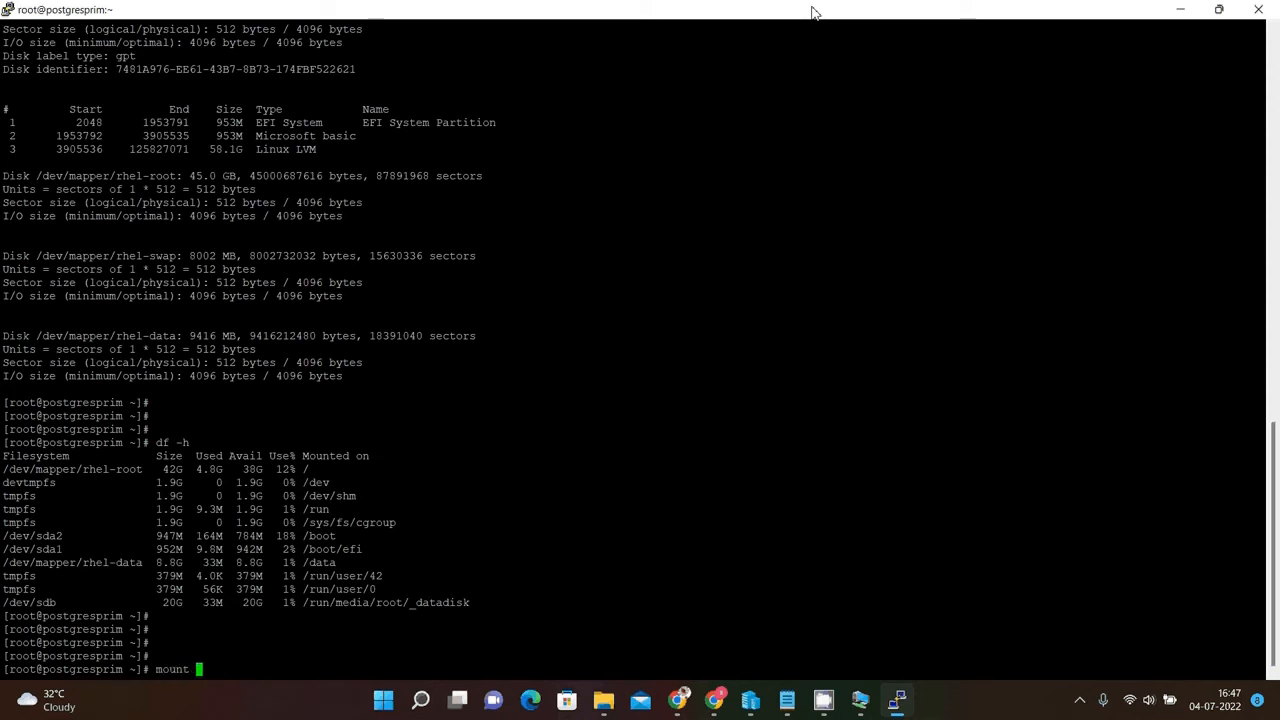
{"action": "type", "text": "/dev/sdb /datadisk"}
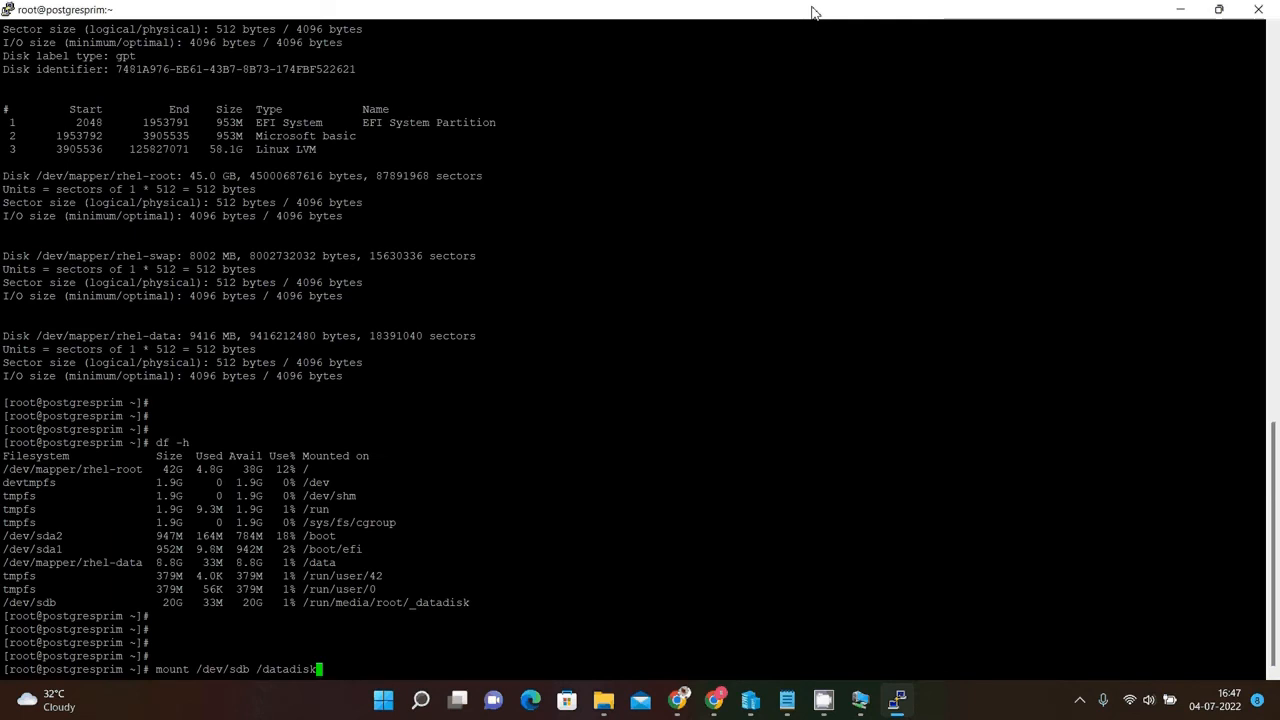
{"action": "key", "text": "Return"}
{"action": "key", "text": "Return"}
{"action": "key", "text": "Return"}
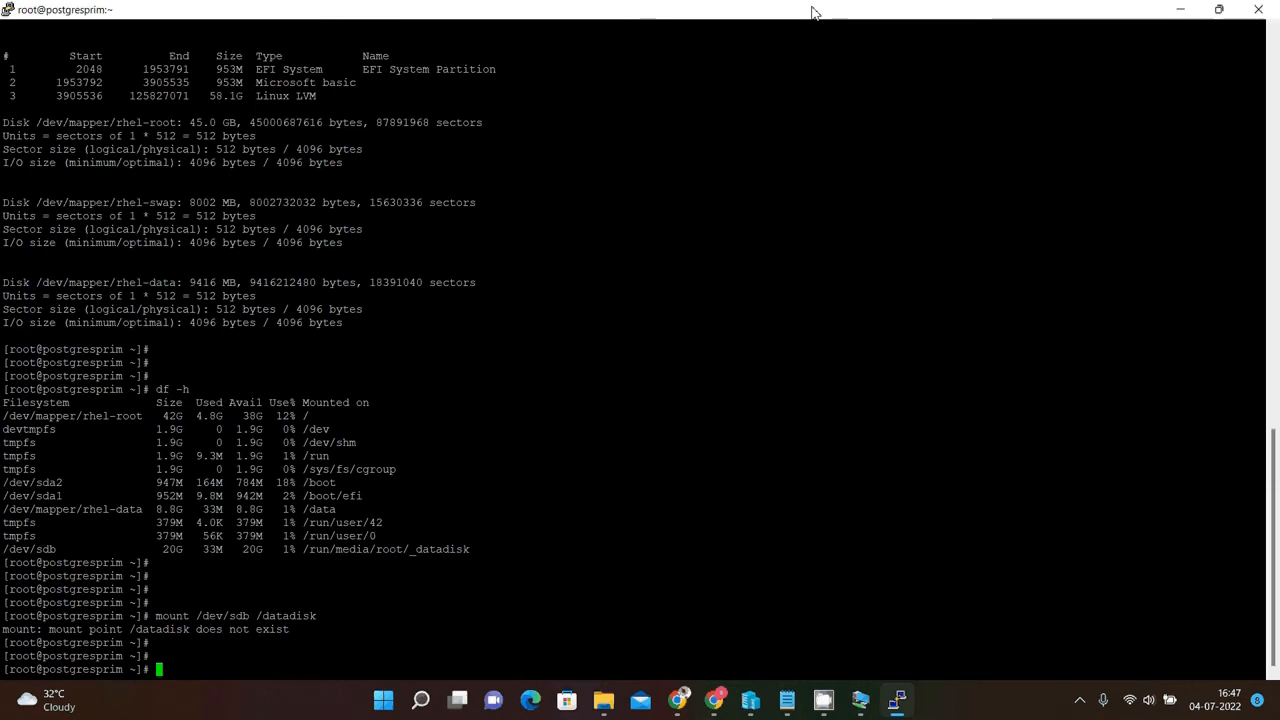
Unmount the disk from /run/media/root/_datadisk using the umount command with the copied path.
{"action": "type", "text": "umount"}
{"action": "left_click_drag", "start_coordinate": [309, 551], "coordinate": [468, 553]}
{"action": "right_click", "coordinate": [468, 553]}
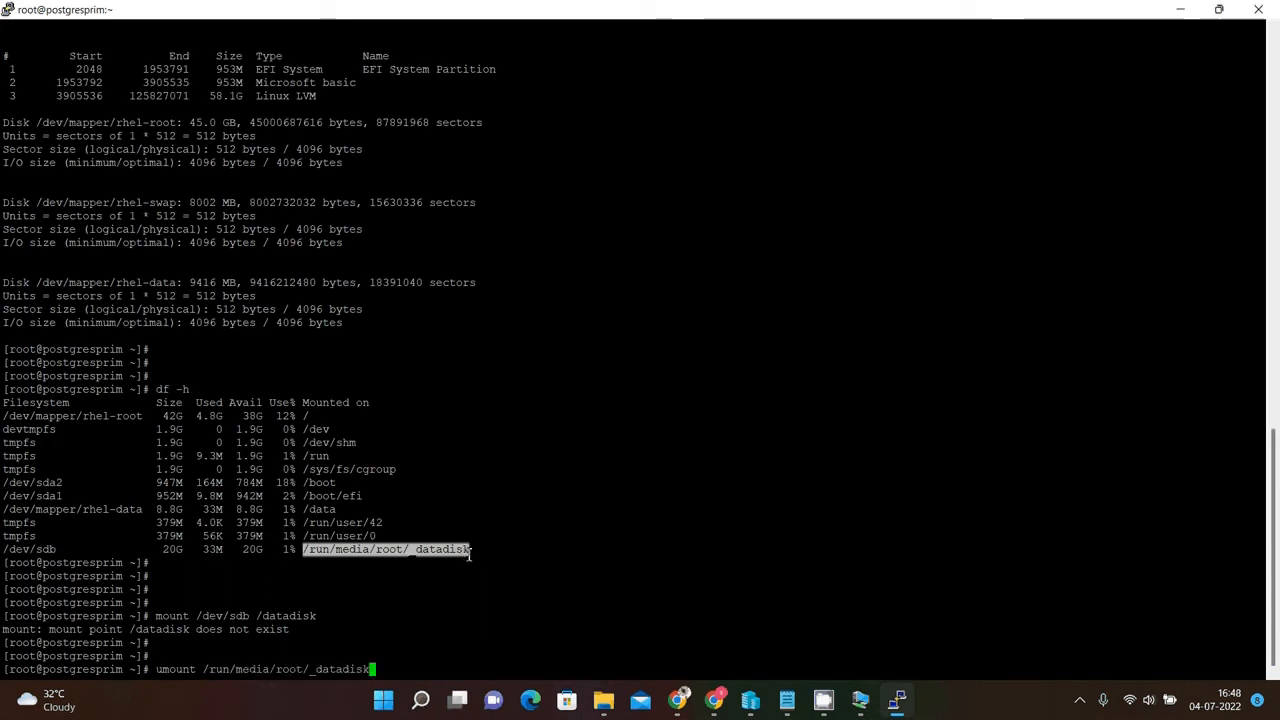
{"action": "key", "text": "Return"}
{"action": "key", "text": "Return"}
{"action": "key", "text": "Return"}
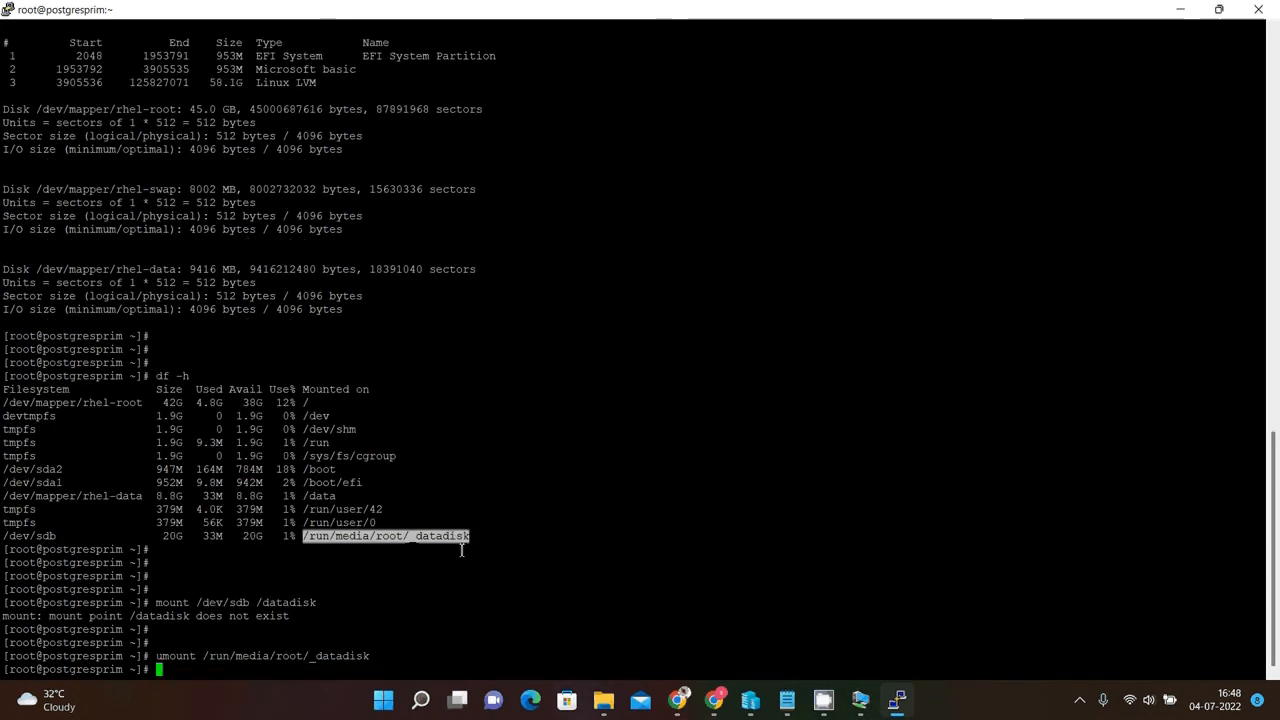
Retry mounting /dev/sdb at /datadisk.
{"action": "key", "text": "Up"}
{"action": "key", "text": "Up"}
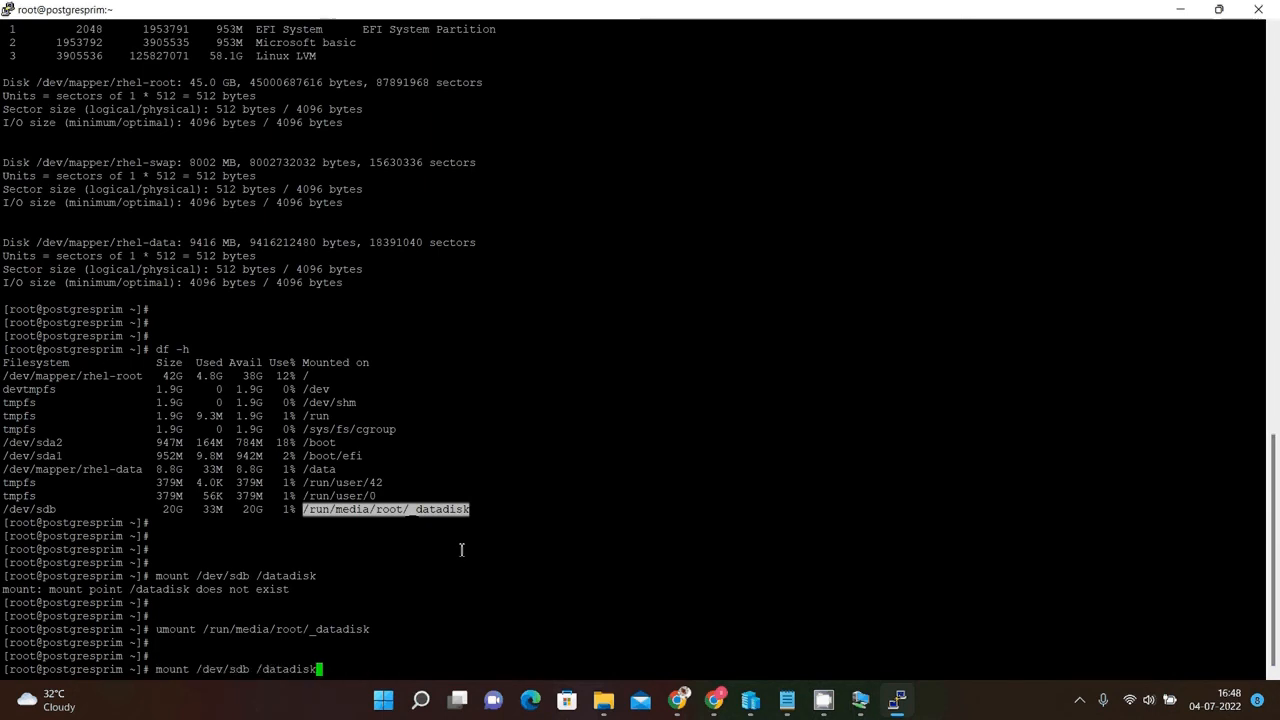
{"action": "key", "text": "Return"}
{"action": "key", "text": "Return"}
{"action": "key", "text": "Return"}
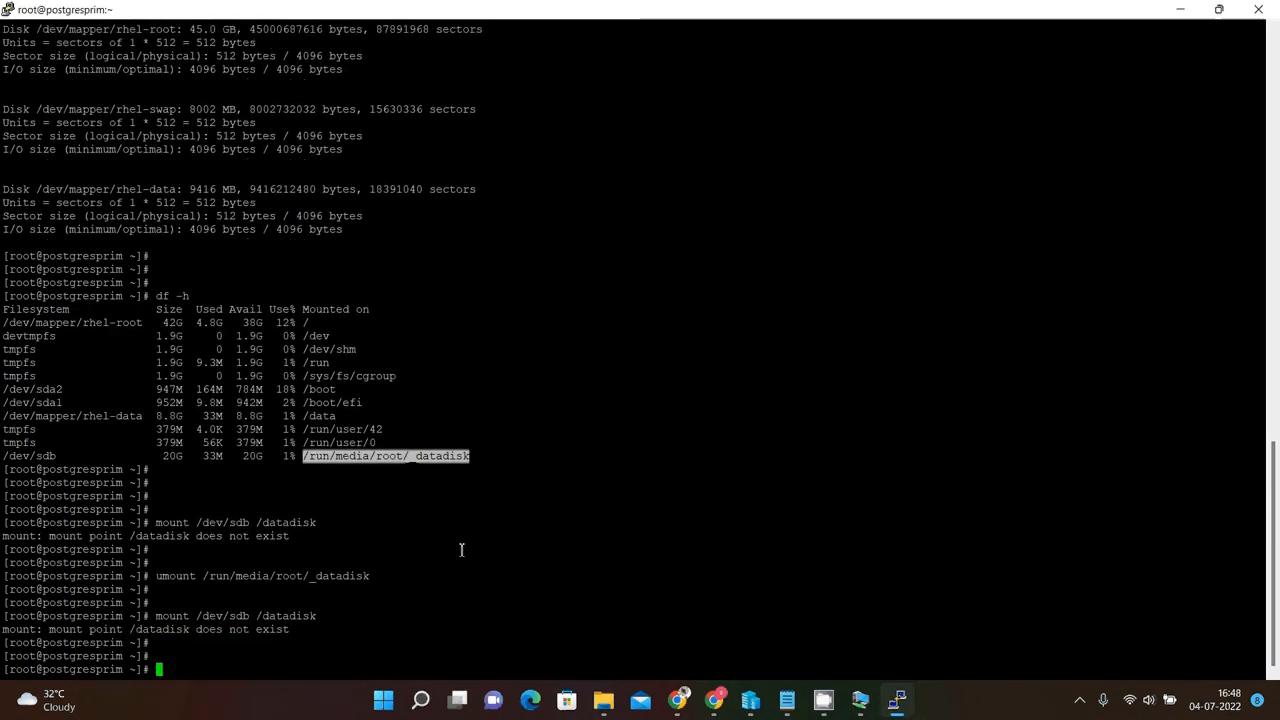
Create the /datadisk directory with mkdir.
{"action": "type", "text": "mkdir /"}
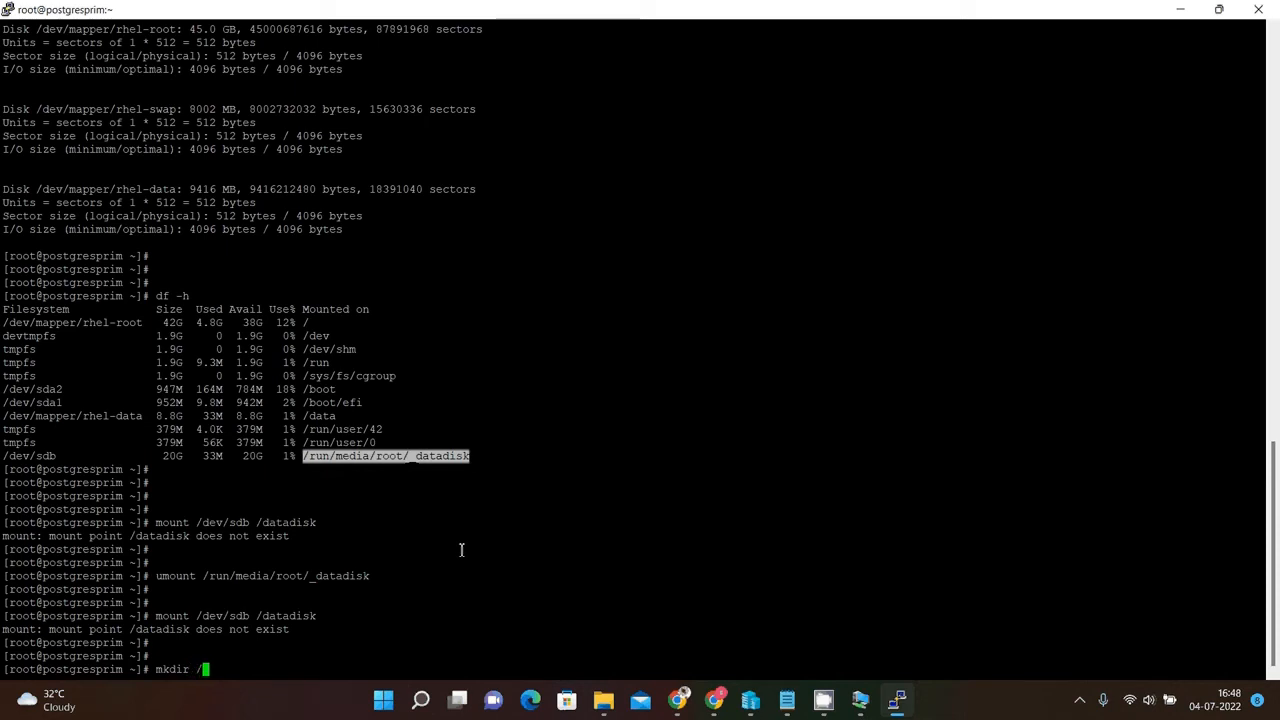
{"action": "type", "text": "datadis"}
{"action": "type", "text": "k"}
{"action": "key", "text": "Return"}
{"action": "key", "text": "Return"}
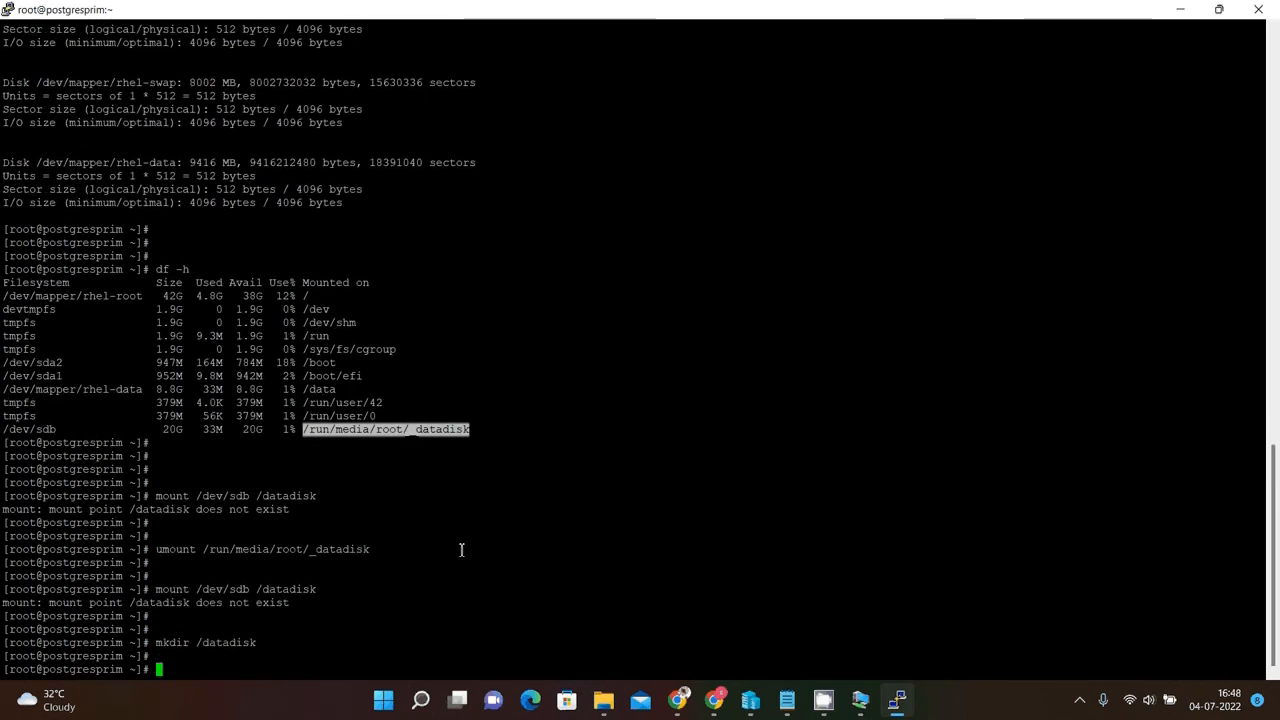
Mount /dev/sdb at /datadisk by recalling the earlier mount command.
{"action": "key", "text": "Up"}
{"action": "key", "text": "Up"}
{"action": "key", "text": "Up"}
{"action": "key", "text": "Down"}
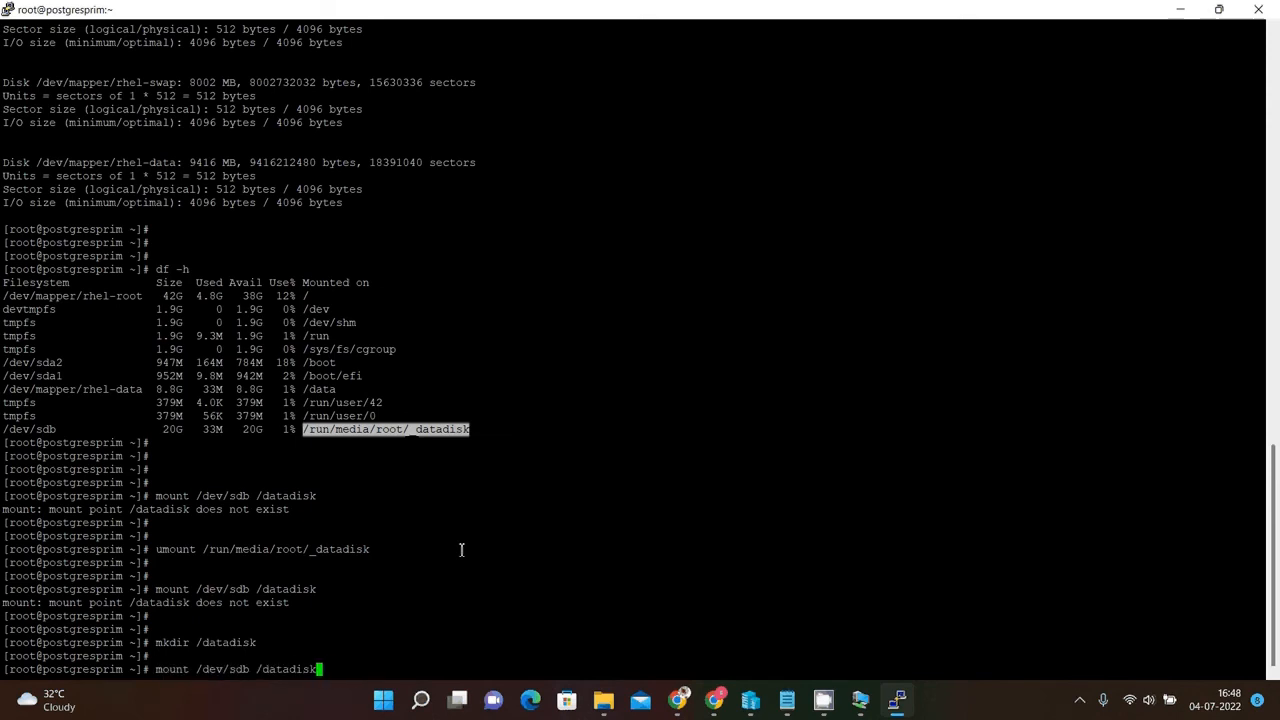
{"action": "key", "text": "Return"}
Check the mounted filesystems with df -h.
{"action": "key", "text": "Return"}
{"action": "key", "text": "Return"}
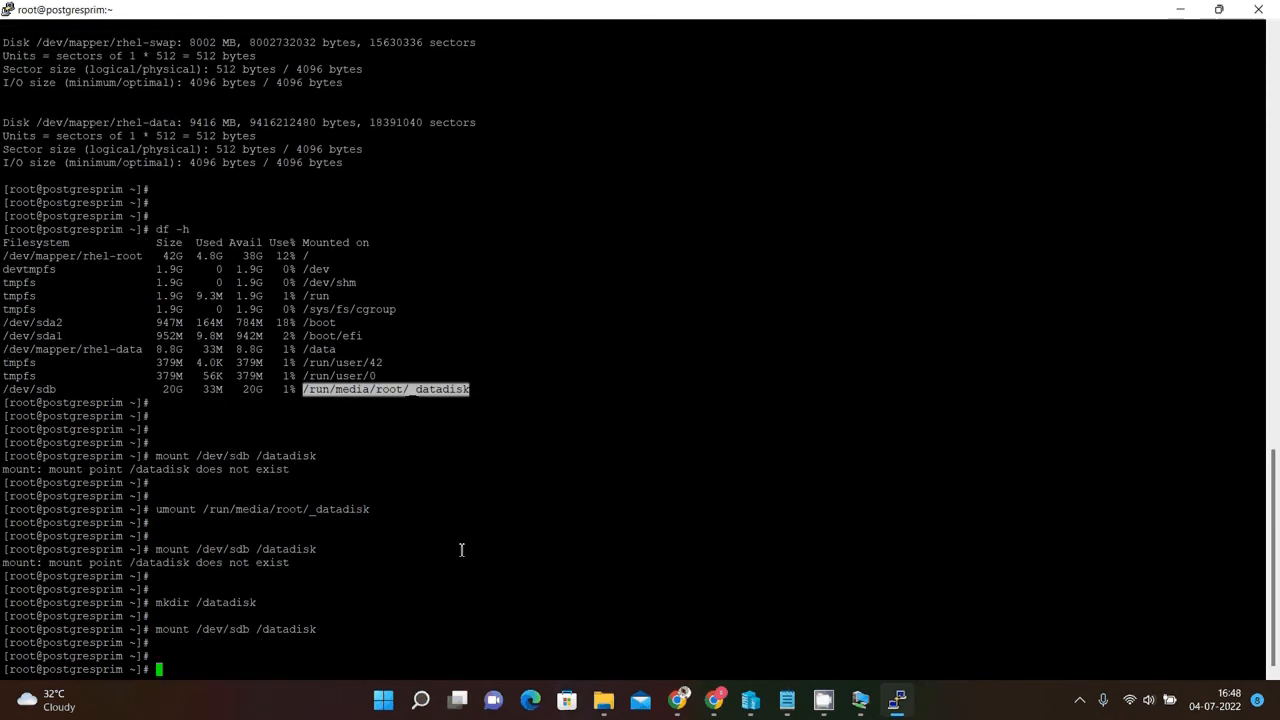
{"action": "type", "text": "df -h"}
{"action": "key", "text": "Return"}
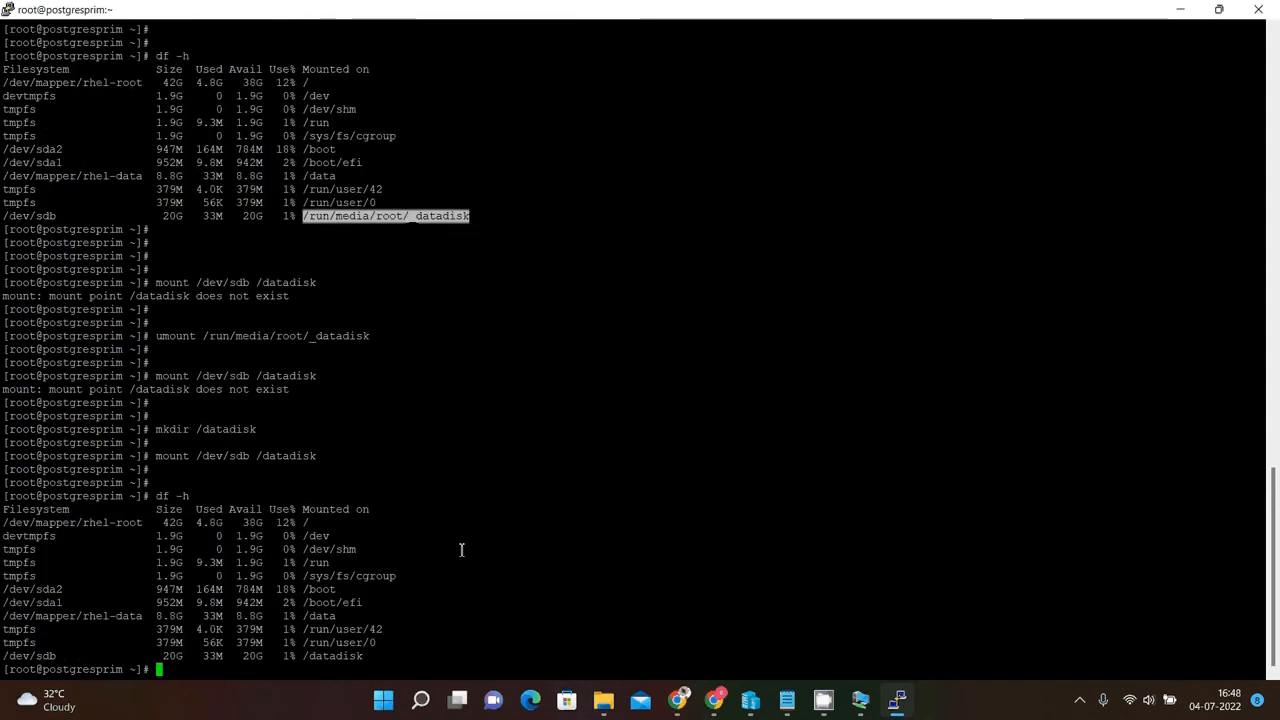
{"action": "key", "text": "Return"}
{"action": "key", "text": "Return"}
{"action": "key", "text": "Return"}
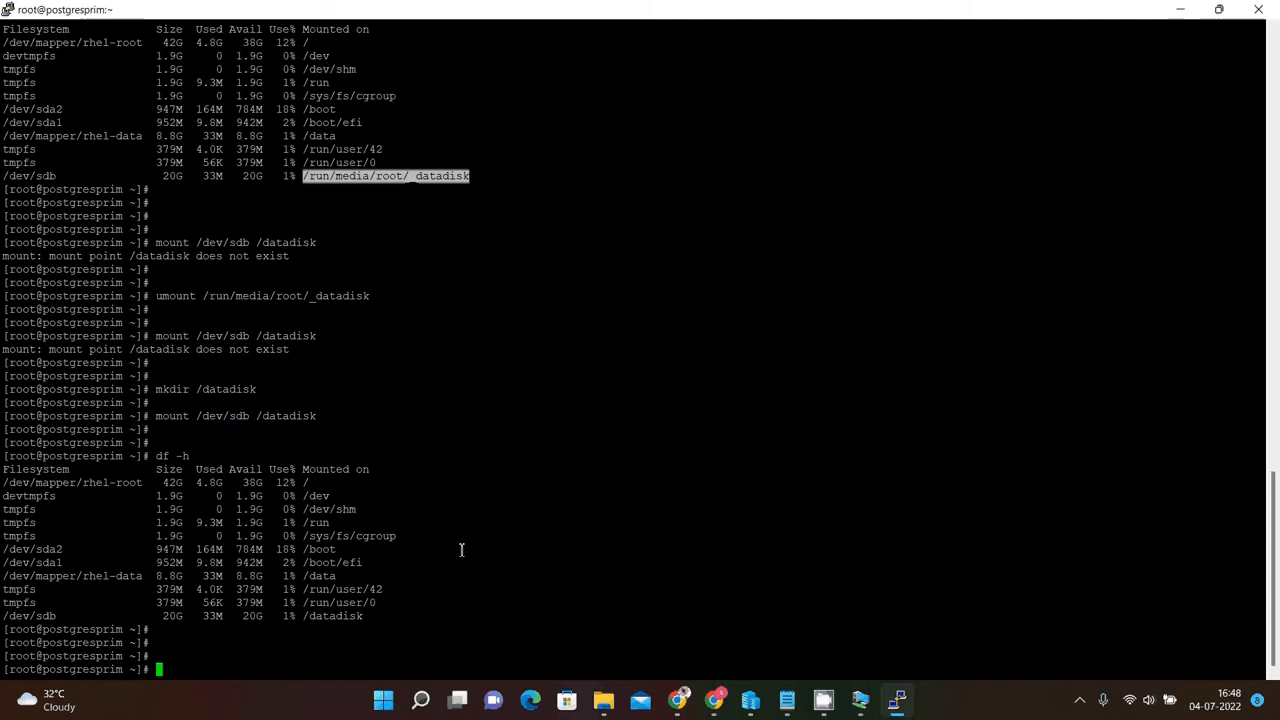
Open /etc/fstab in vi.
{"action": "type", "text": "vi /etc/fstab"}
{"action": "key", "text": "Return"}
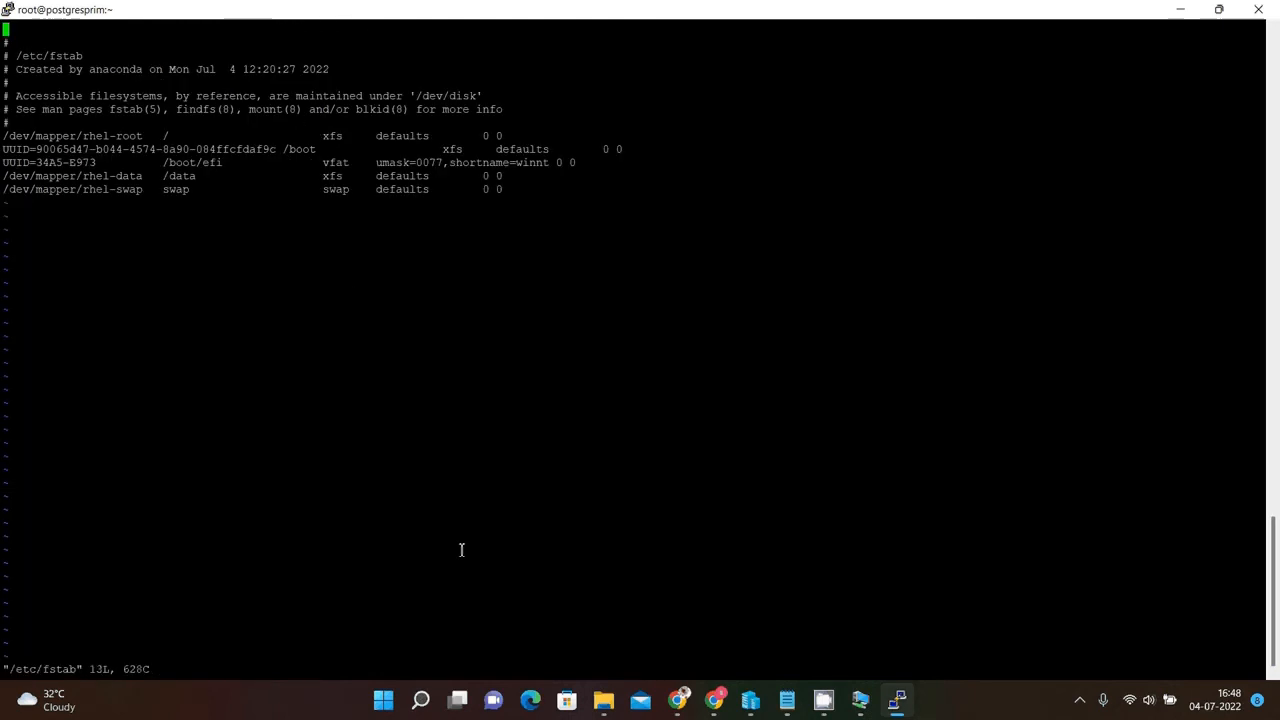
Append an fstab entry mounting /dev/sdb at /datadisk as xfs with defaults 0 0.
{"action": "key", "text": "Down"}
{"action": "key", "text": "Down"}
{"action": "key", "text": "Down"}
{"action": "key", "text": "Down"}
{"action": "key", "text": "Down"}
{"action": "key", "text": "Down"}
{"action": "key", "text": "Down"}
{"action": "key", "text": "Down"}
{"action": "key", "text": "Down"}
{"action": "key", "text": "Down"}
{"action": "key", "text": "Down"}
{"action": "key", "text": "Down"}
{"action": "key", "text": "Right"}
{"action": "key", "text": "Right"}
{"action": "key", "text": "Right"}
{"action": "key", "text": "Right"}
{"action": "key", "text": "Right"}
{"action": "key", "text": "Right"}
{"action": "key", "text": "Right"}
{"action": "key", "text": "Right"}
{"action": "key", "text": "Right"}
{"action": "key", "text": "Right"}
{"action": "key", "text": "Right"}
{"action": "key", "text": "Right"}
{"action": "key", "text": "Right"}
{"action": "key", "text": "Right"}
{"action": "key", "text": "Right"}
{"action": "key", "text": "Right"}
{"action": "key", "text": "Right"}
{"action": "key", "text": "Right"}
{"action": "key", "text": "Right"}
{"action": "key", "text": "Right"}
{"action": "key", "text": "Right"}
{"action": "key", "text": "Right"}
{"action": "key", "text": "Right"}
{"action": "key", "text": "Right"}
{"action": "key", "text": "Right"}
{"action": "key", "text": "Right"}
{"action": "key", "text": "Right"}
{"action": "key", "text": "Right"}
{"action": "key", "text": "Right"}
{"action": "key", "text": "Right"}
{"action": "key", "text": "Right"}
{"action": "key", "text": "Right"}
{"action": "key", "text": "Right"}
{"action": "key", "text": "Right"}
{"action": "key", "text": "Right"}
{"action": "key", "text": "Right"}
{"action": "key", "text": "Right"}
{"action": "key", "text": "Right"}
{"action": "key", "text": "Right"}
{"action": "key", "text": "Right"}
{"action": "key", "text": "i"}
{"action": "key", "text": "Right"}
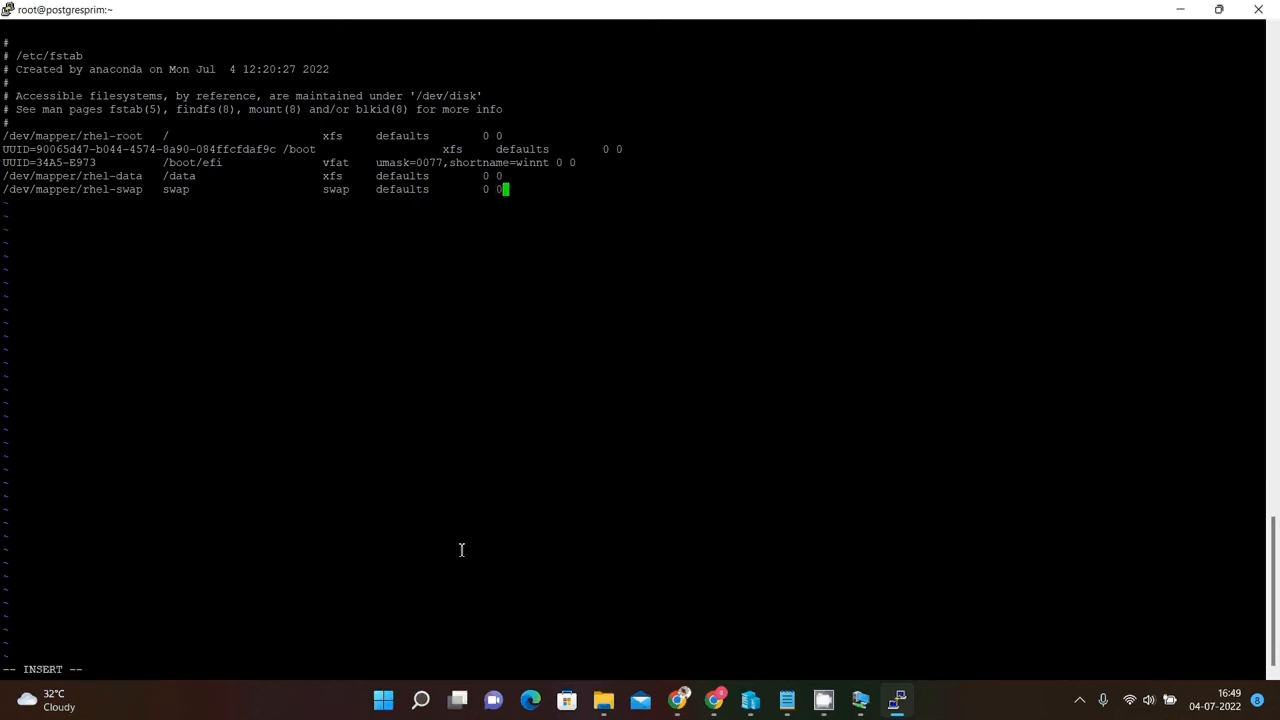
{"action": "key", "text": "Return"}
{"action": "type", "text": "/dev/sdb                /datadisk               xfs"}
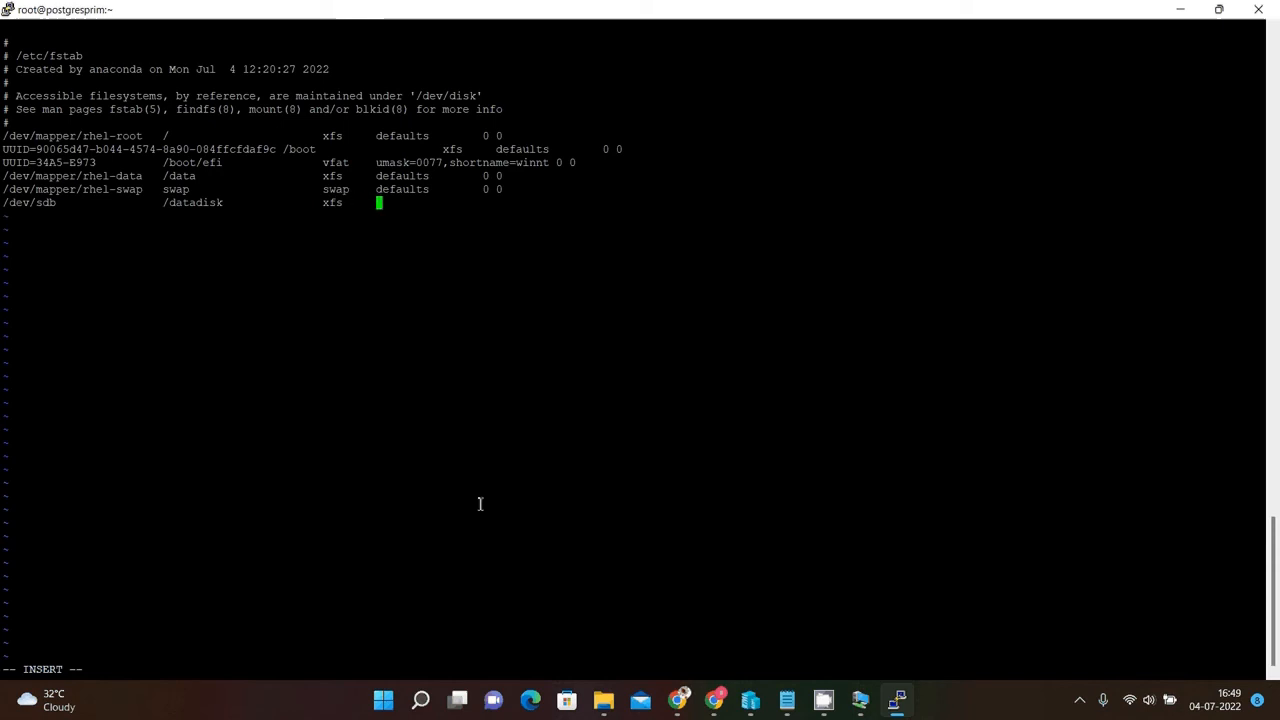
{"action": "type", "text": "     defaults       "}
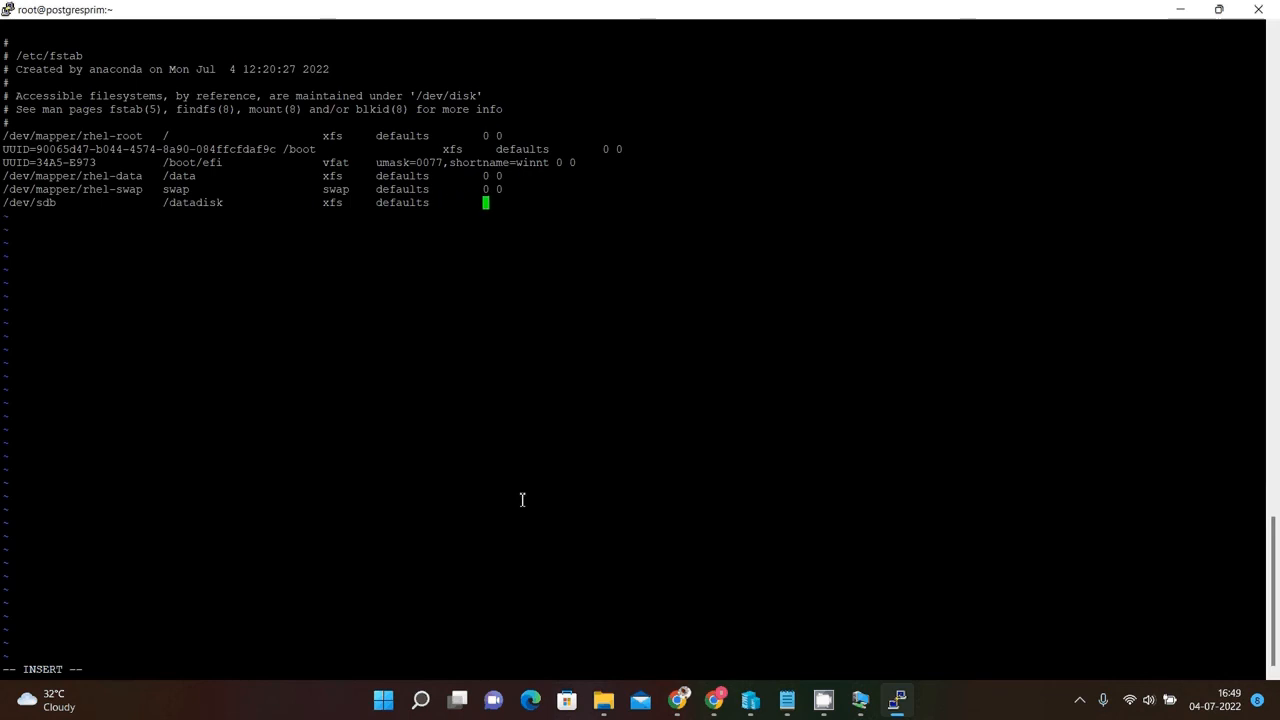
{"action": "type", "text": " 0 0"}
Save and quit the fstab file with :wq!
{"action": "key", "text": "Escape"}
{"action": "type", "text": ":wq!"}
{"action": "key", "text": "Return"}
{"action": "key", "text": "Return"}
{"action": "key", "text": "Return"}
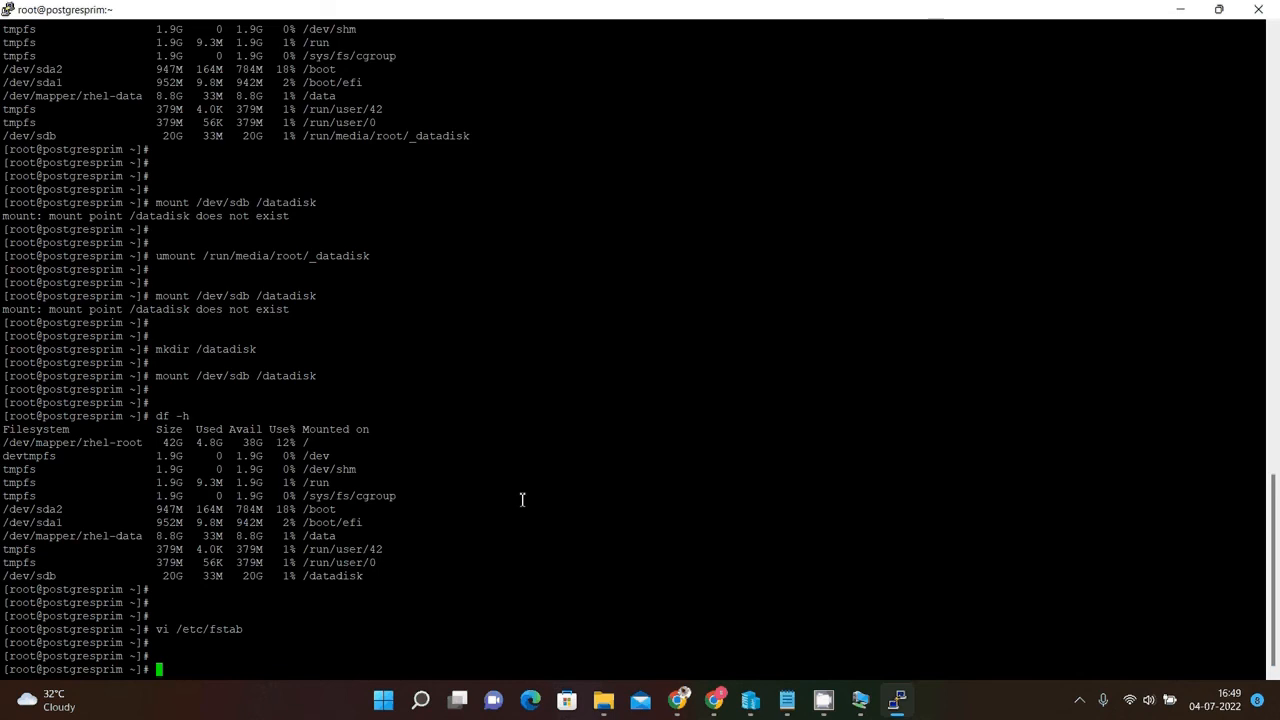
Verify the mounts with df -h and reboot the server.
{"action": "type", "text": "df -h"}
{"action": "key", "text": "Return"}
{"action": "type", "text": "re"}
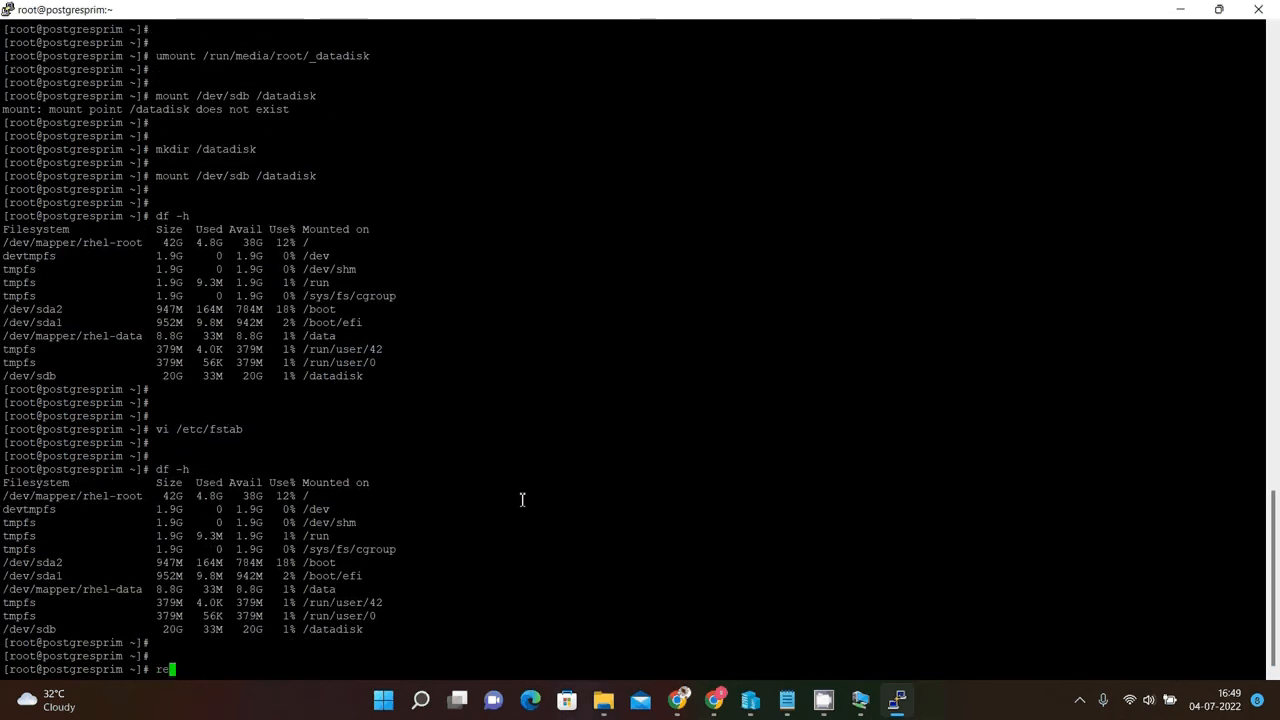
{"action": "type", "text": "boot"}
{"action": "key", "text": "Return"}
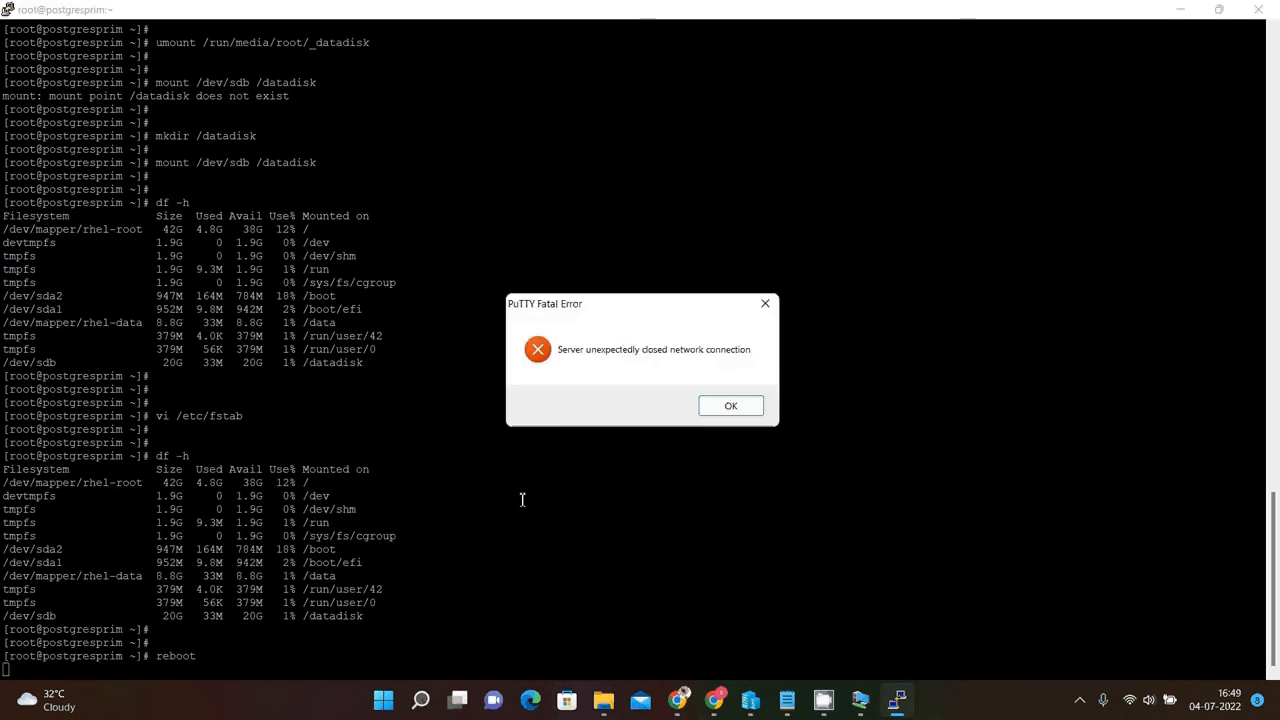
Dismiss the PuTTY connection error, reconnect to the server, and log in as root with the account password.
{"action": "left_click", "coordinate": [746, 414]}
{"action": "left_click", "coordinate": [858, 698]}
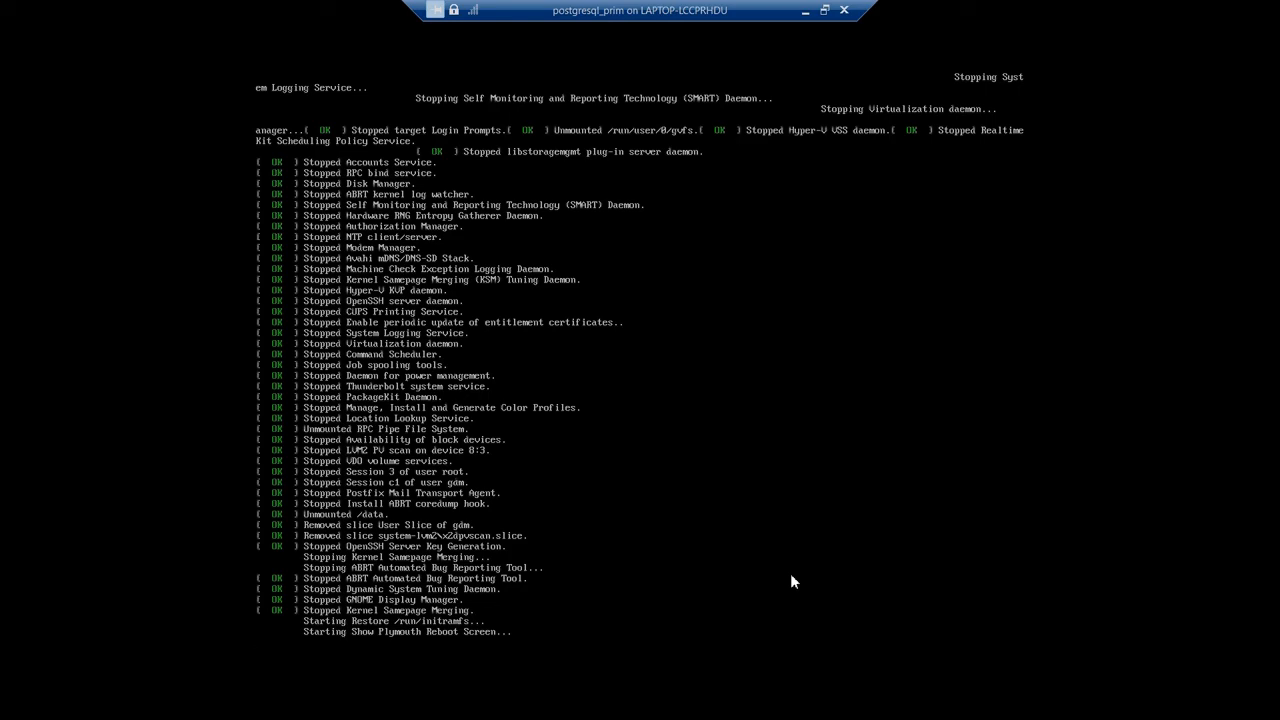
{"action": "type", "text": "root"}
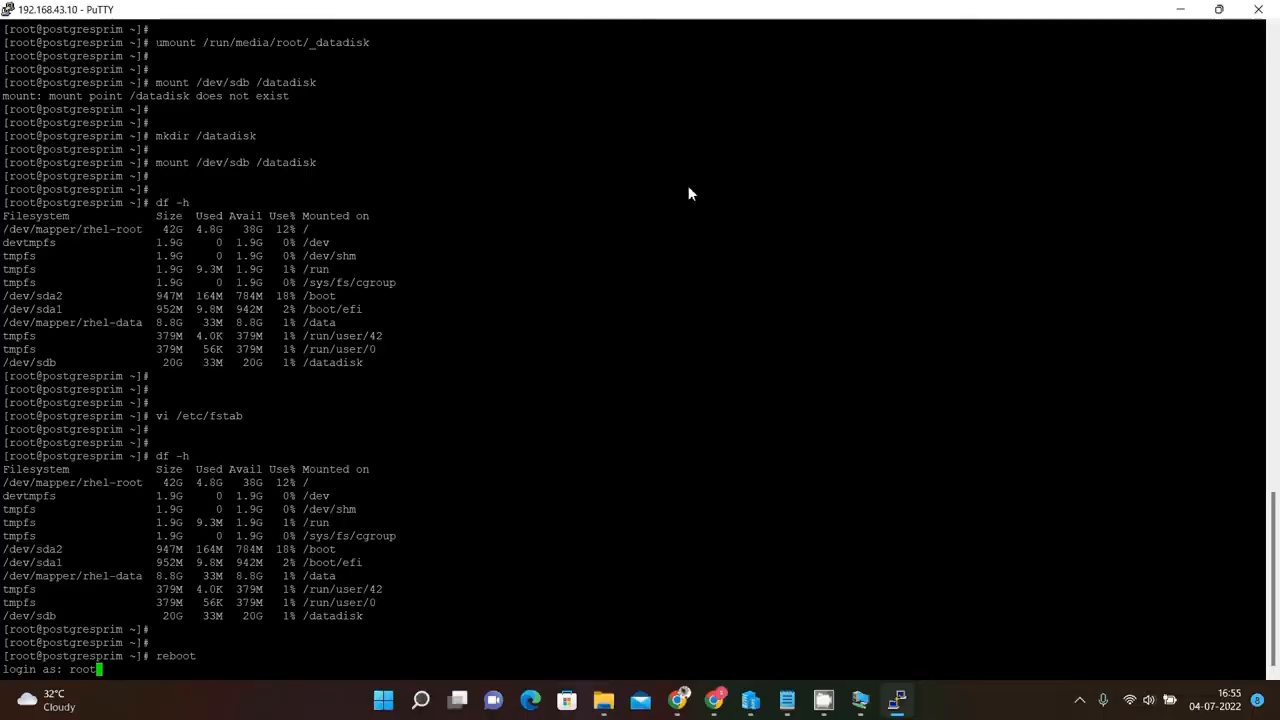
{"action": "key", "text": "Return"}
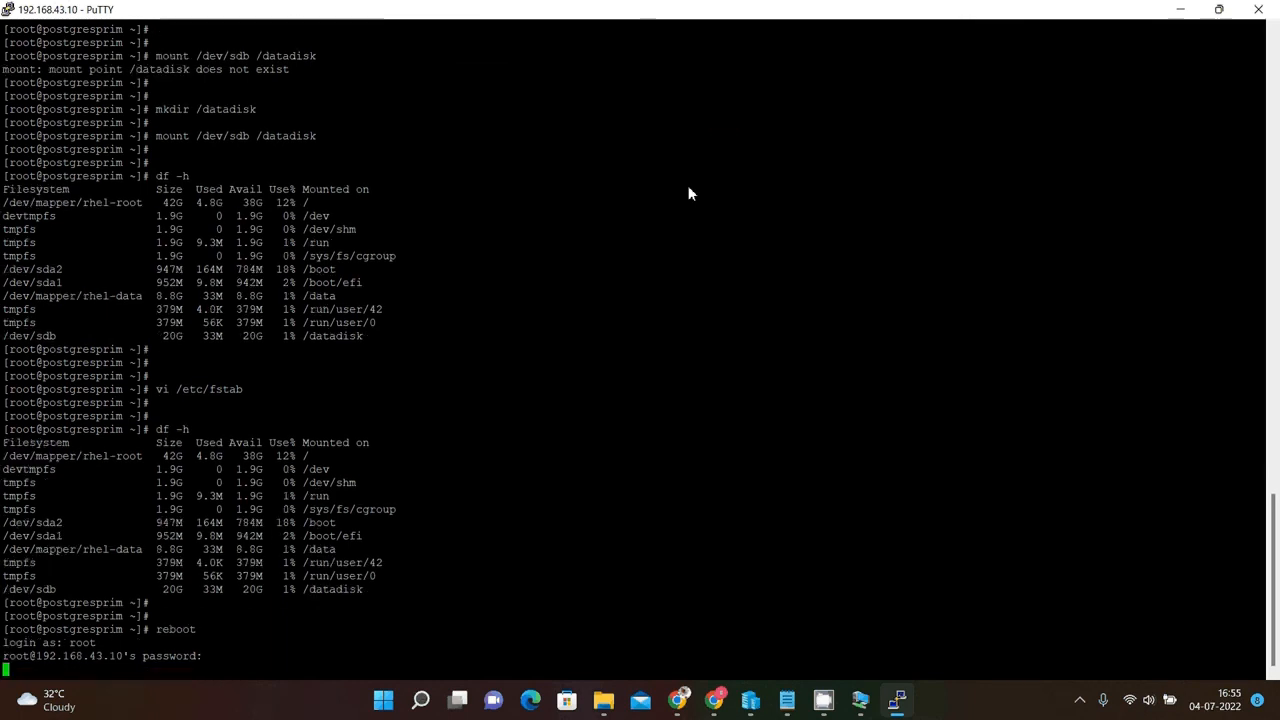
{"action": "key", "text": "Return"}
{"action": "key", "text": "Return"}
{"action": "key", "text": "Return"}
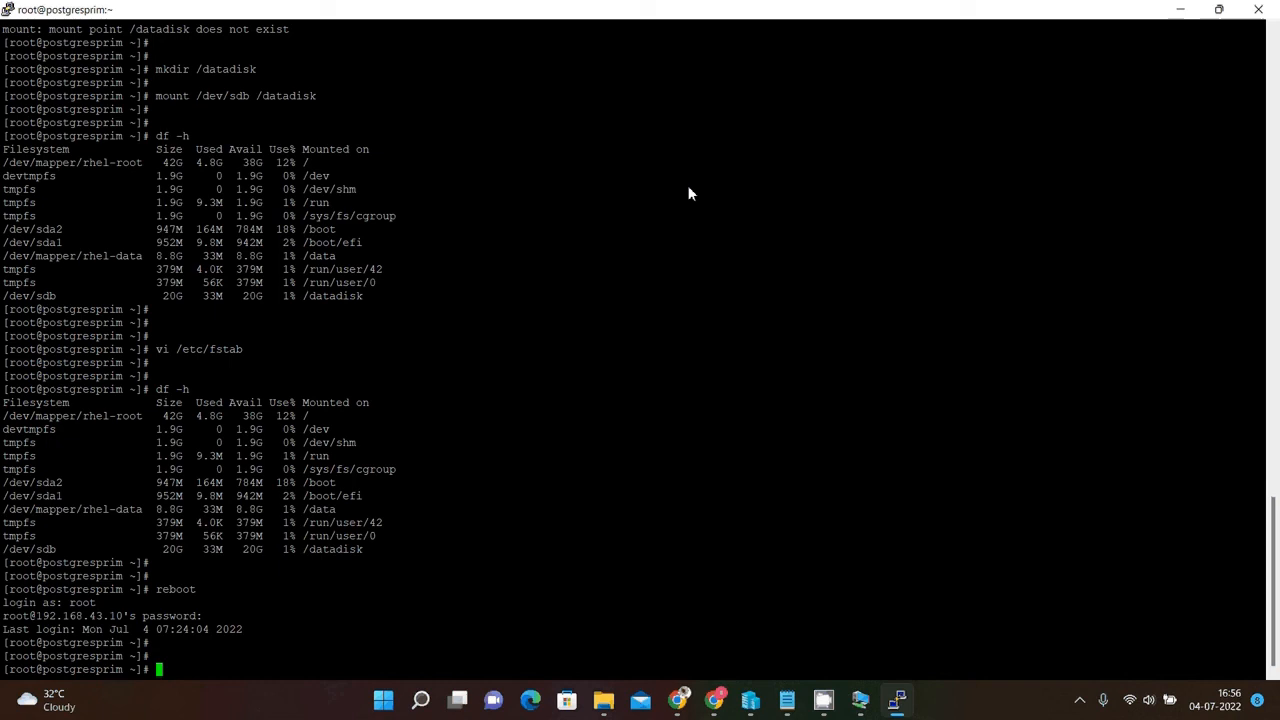
Run df -h to check the mounted filesystems after the reboot.
{"action": "type", "text": "df -h"}
{"action": "key", "text": "Return"}
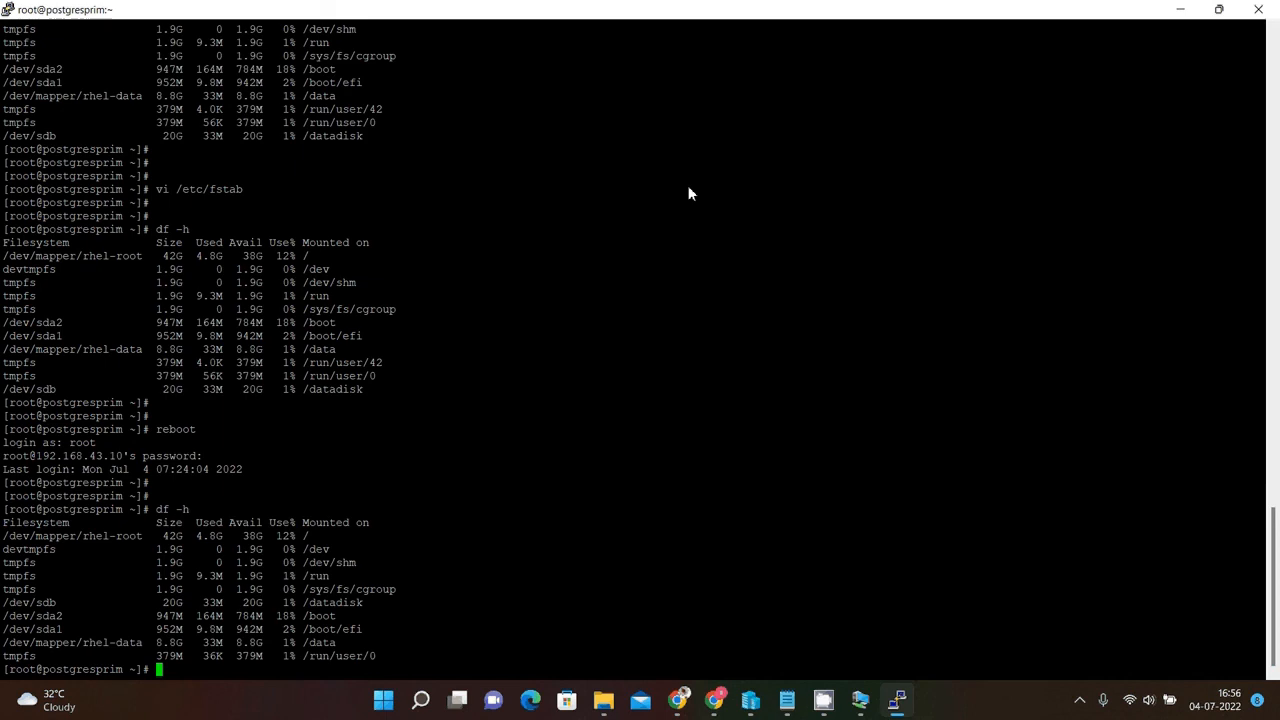
{"action": "key", "text": "Return"}
{"action": "key", "text": "Return"}
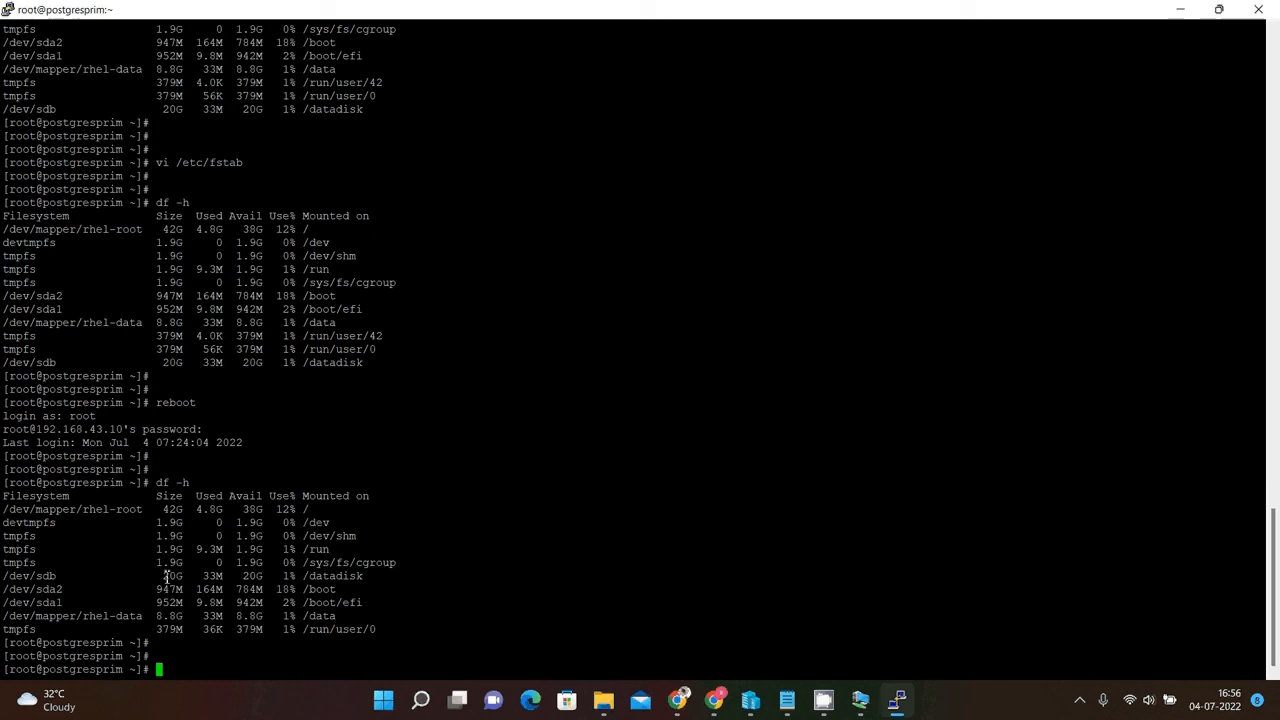
Highlight the /datadisk, /data and root filesystem rows in the df output.
{"action": "left_click_drag", "start_coordinate": [166, 577], "coordinate": [364, 579]}
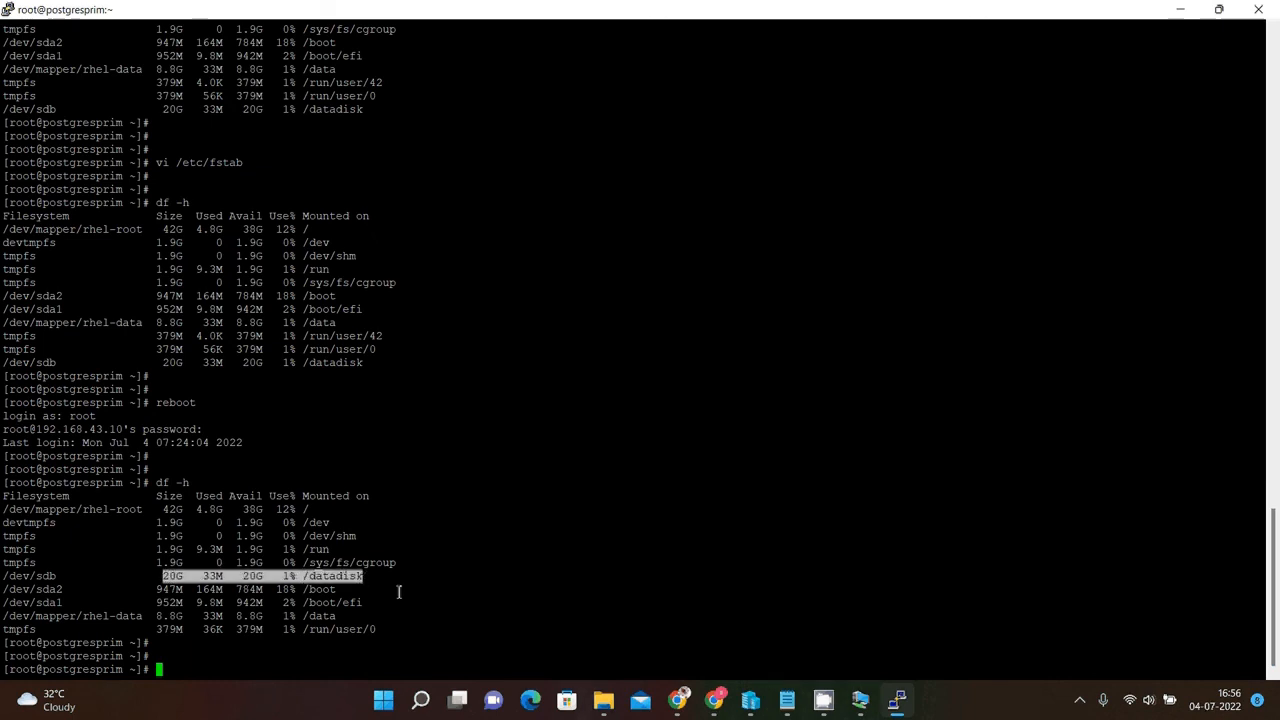
{"action": "left_click", "coordinate": [399, 591]}
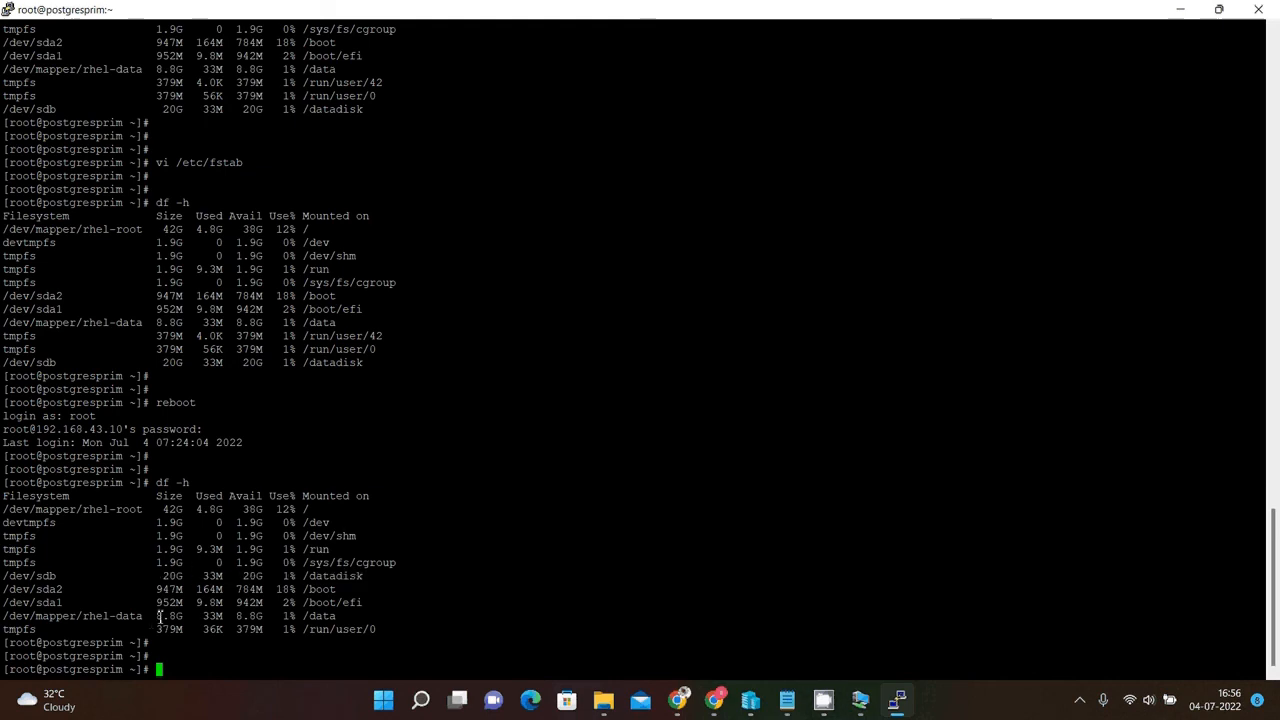
{"action": "left_click_drag", "start_coordinate": [159, 616], "coordinate": [336, 617]}
{"action": "left_click", "coordinate": [364, 614]}
{"action": "left_click_drag", "start_coordinate": [165, 511], "coordinate": [312, 511]}
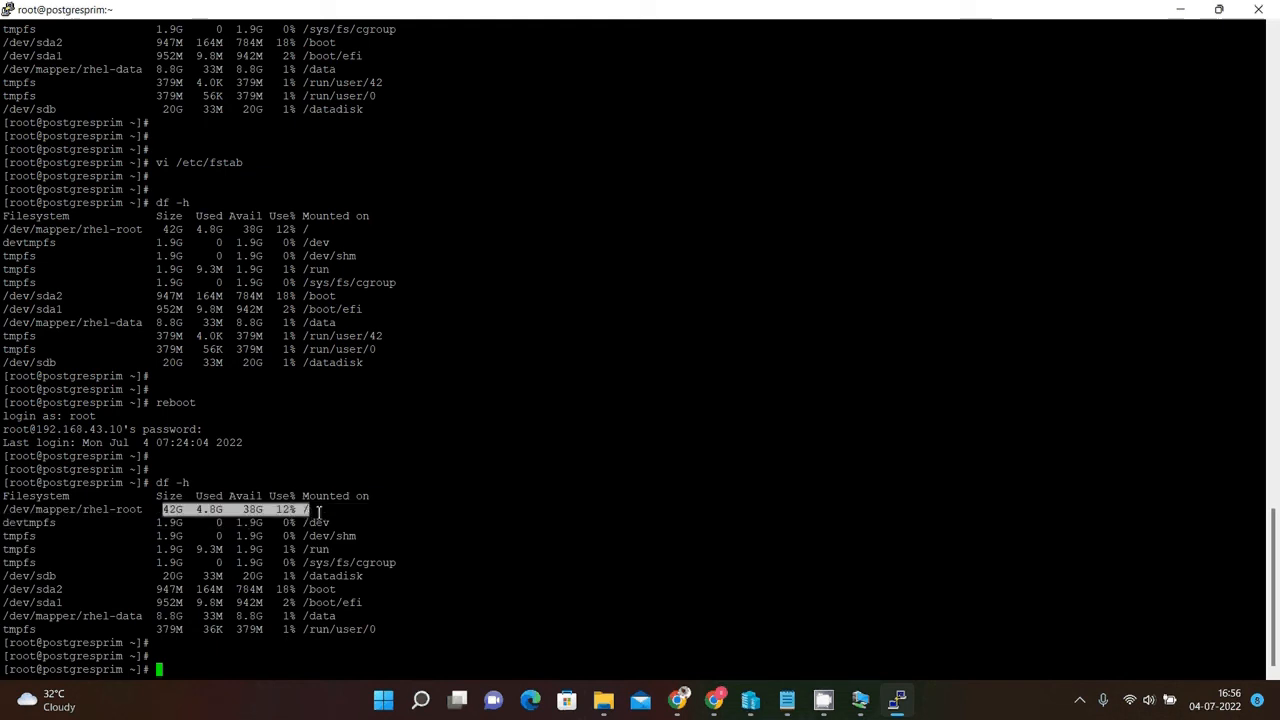
{"action": "left_click", "coordinate": [319, 513]}
Run fdisk -l and scroll through the disk and partition listing.
{"action": "type", "text": "fdis"}
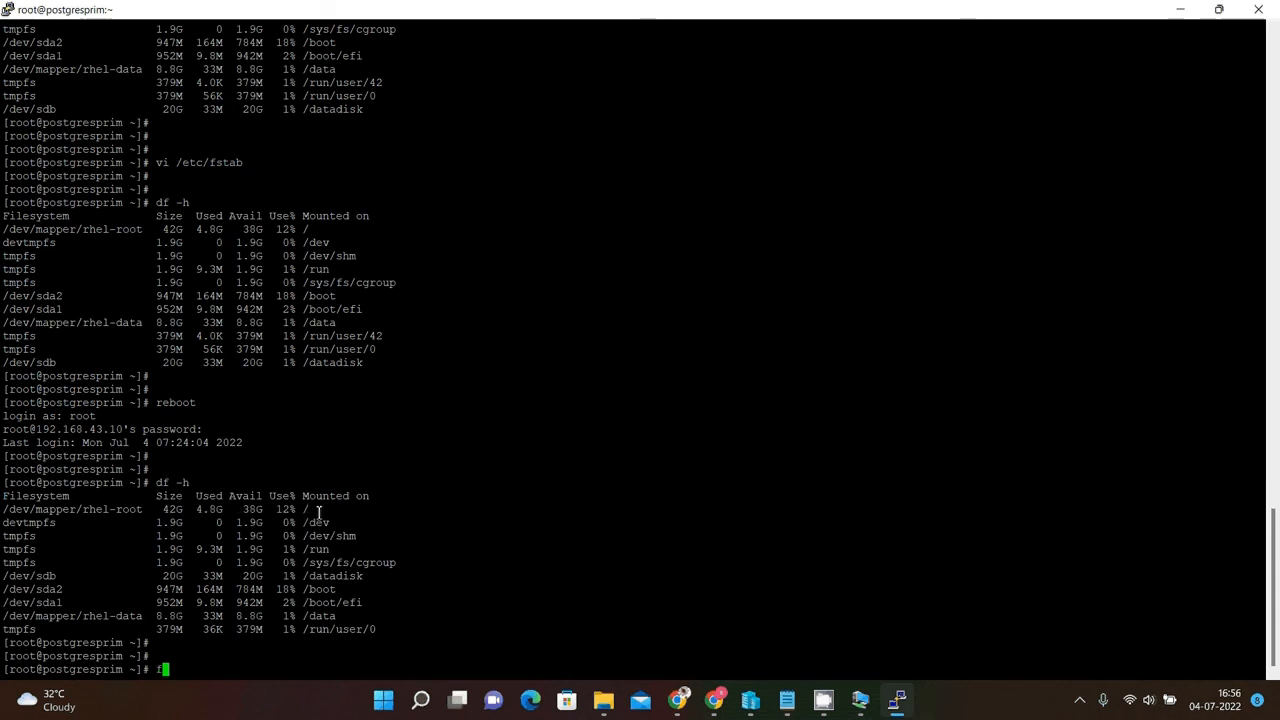
{"action": "type", "text": "k -l"}
{"action": "key", "text": "Return"}
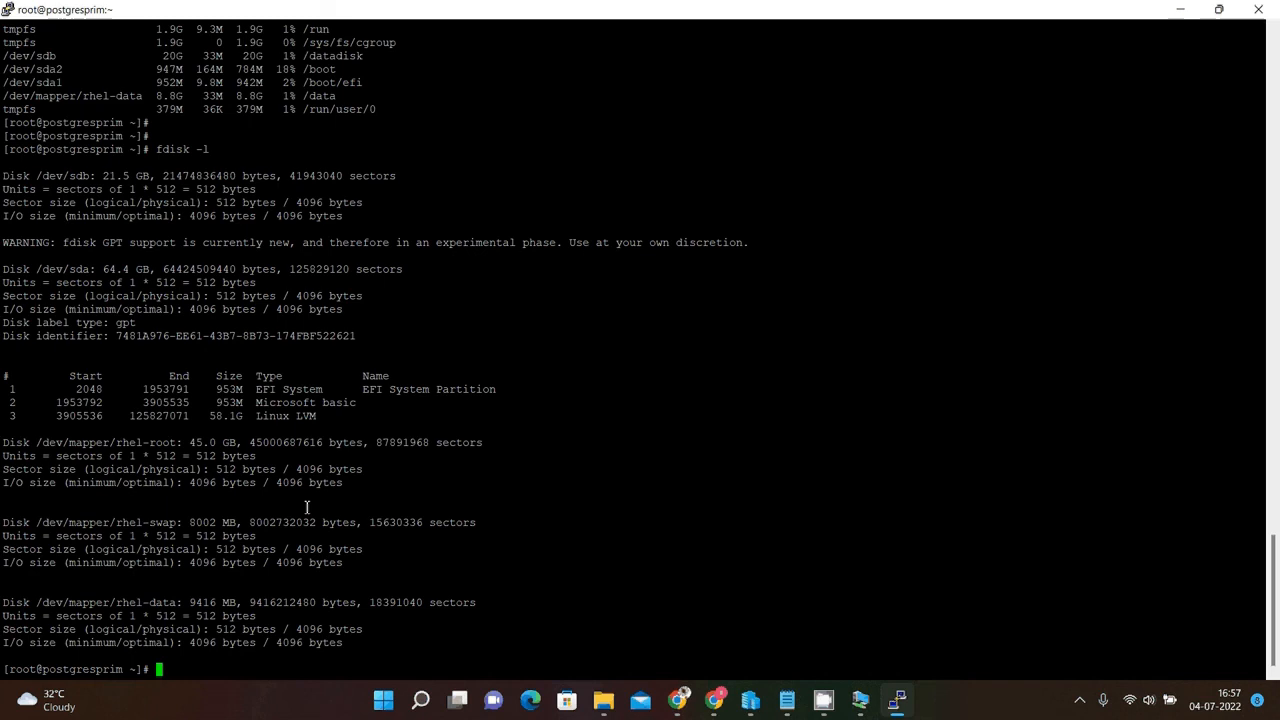
{"action": "key", "text": "Return"}
{"action": "key", "text": "Return"}
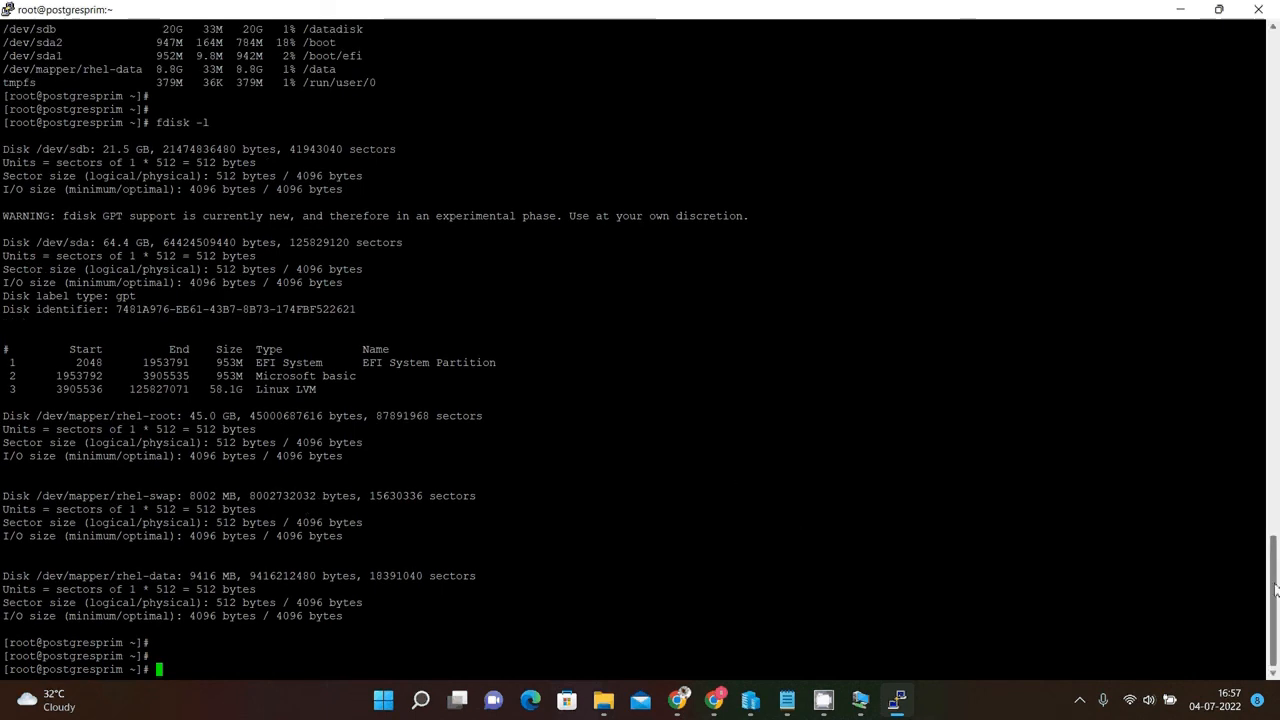
{"action": "left_click_drag", "start_coordinate": [1275, 590], "coordinate": [1277, 518]}
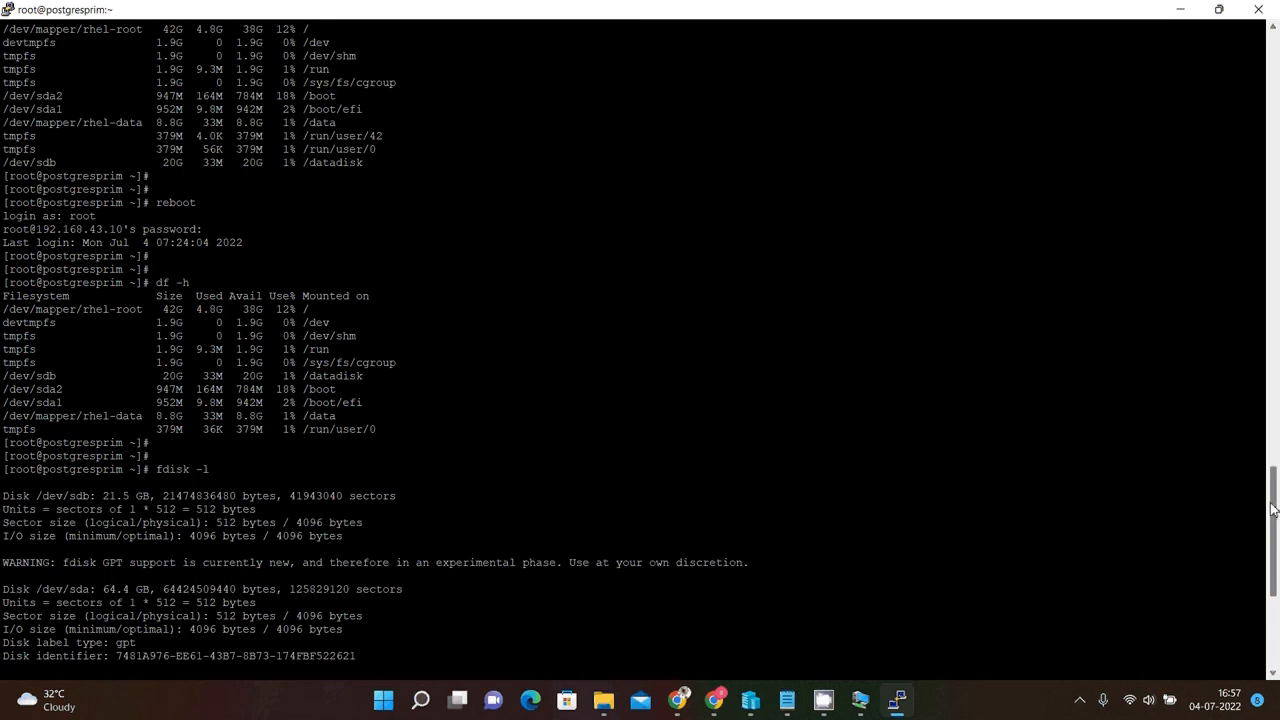
{"action": "mouse_move", "coordinate": [1273, 510]}
{"action": "left_mouse_down"}
{"action": "mouse_move", "coordinate": [1273, 605]}
{"action": "mouse_move", "coordinate": [1275, 495]}
{"action": "mouse_move", "coordinate": [1277, 510]}
{"action": "left_mouse_up"}
{"action": "scroll", "coordinate": [1277, 508], "scroll_direction": "down", "scroll_amount": 9}
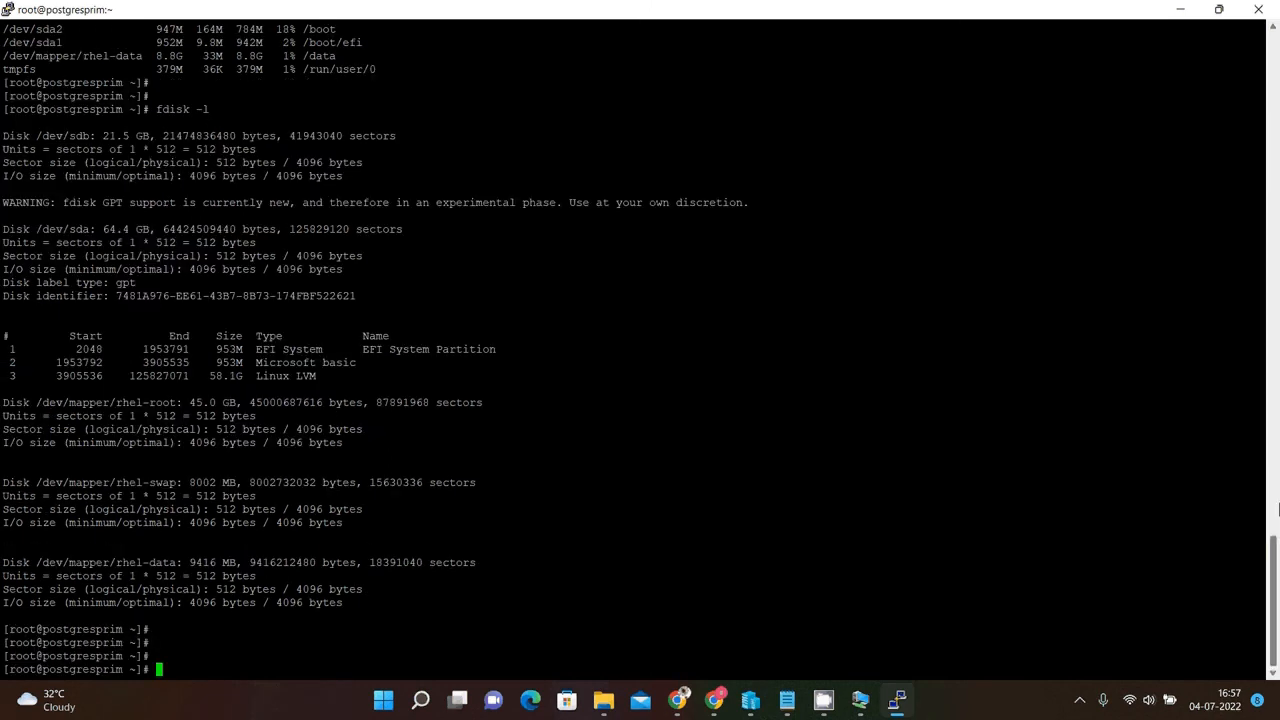
Ping 8.8.8.8 to test internet connectivity, then stop the ping.
{"action": "type", "text": "ping 8.8.8.8"}
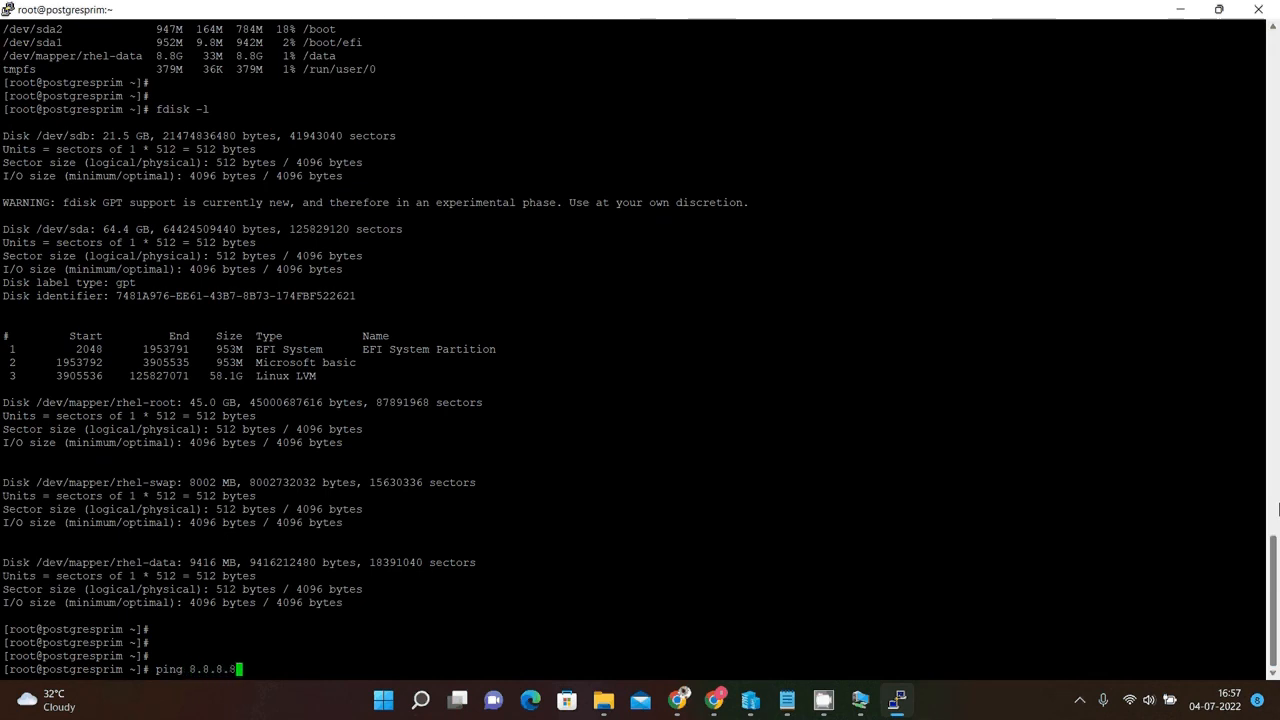
{"action": "key", "text": "Return"}
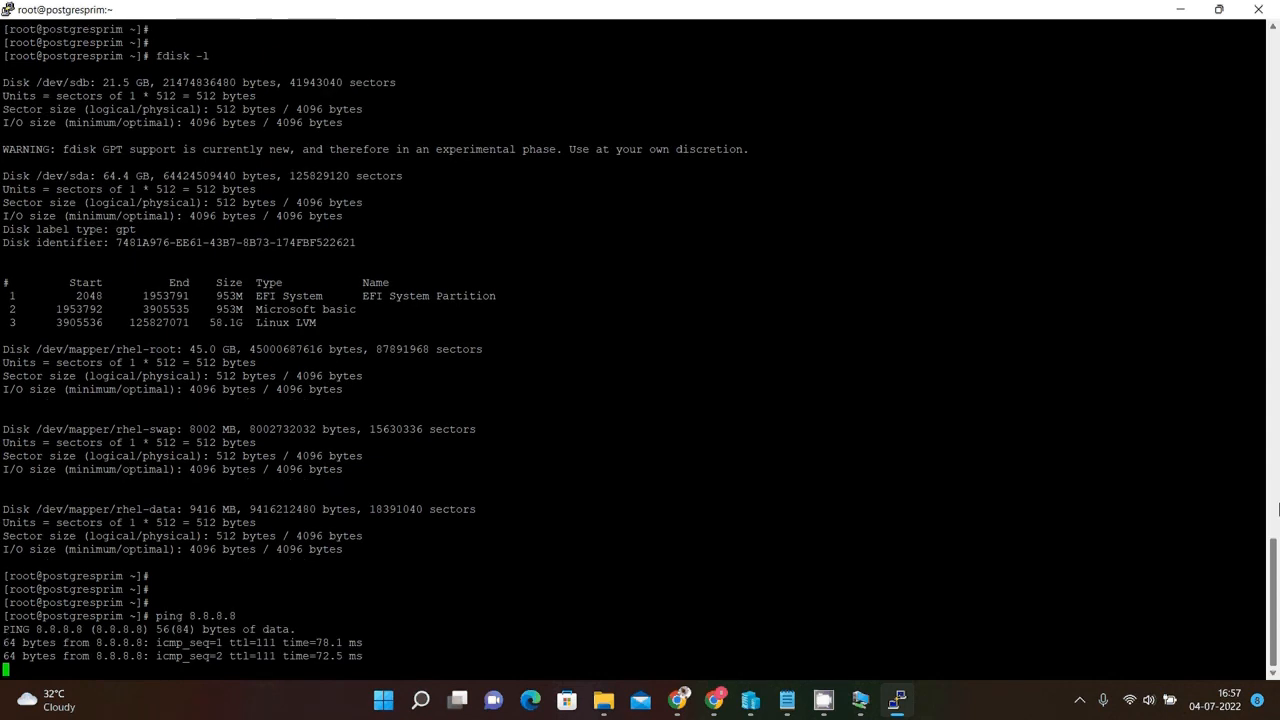
{"action": "key", "text": "ctrl+c"}
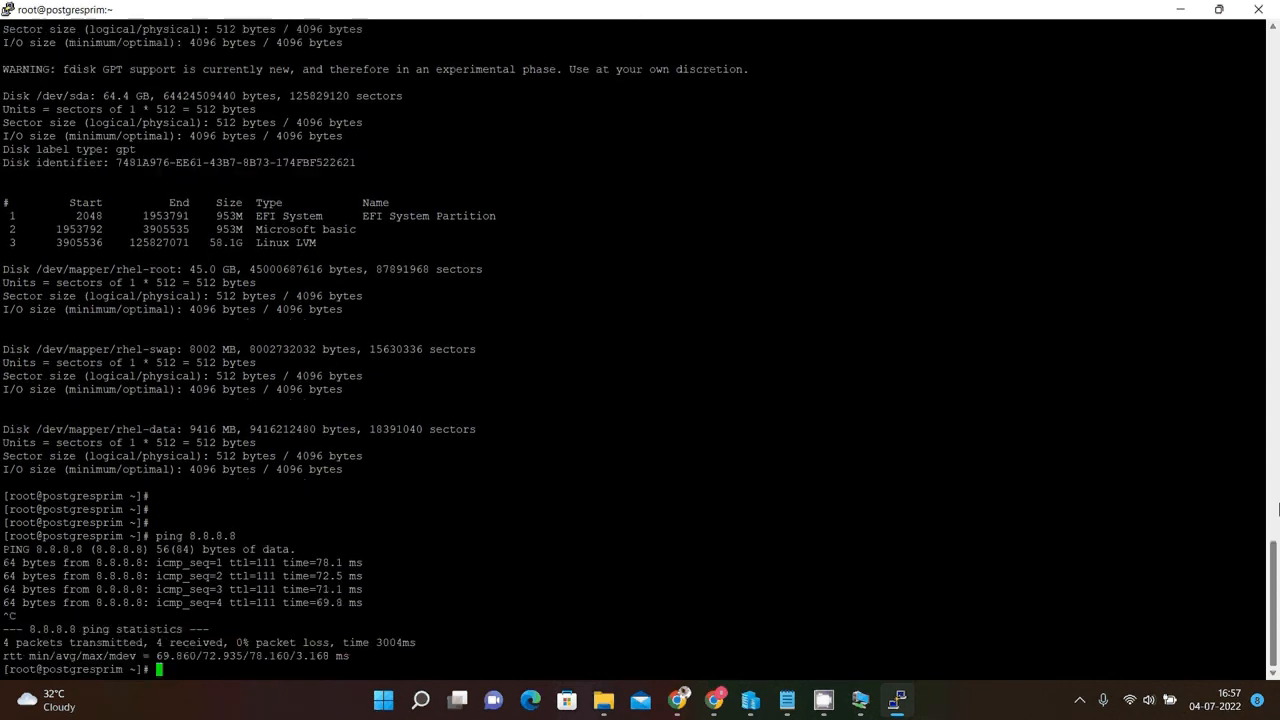